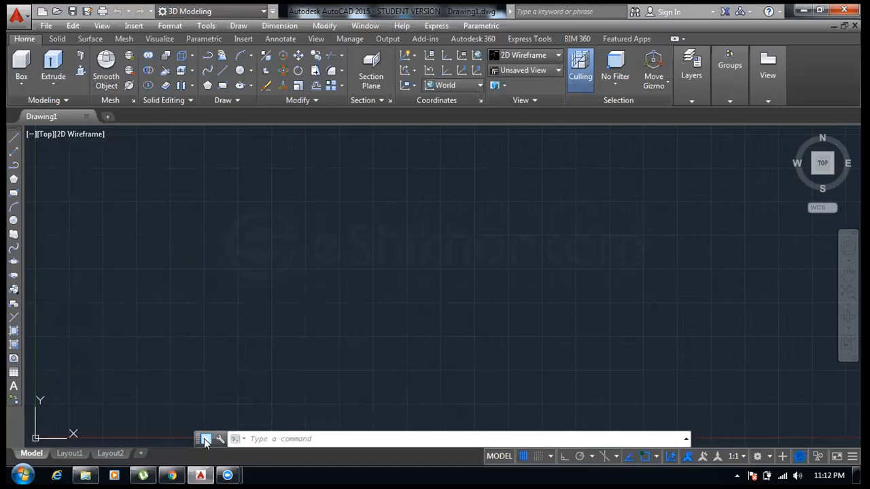
# - Switch to the browser and open eshikhon.com in a new tab
pyautogui.click(171, 474)
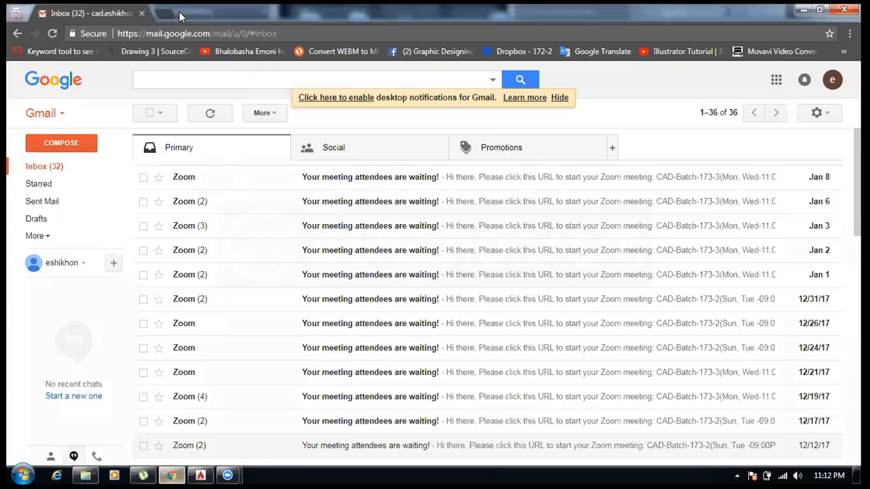
pyautogui.click(177, 12)
pyautogui.write('eshikhon.com')
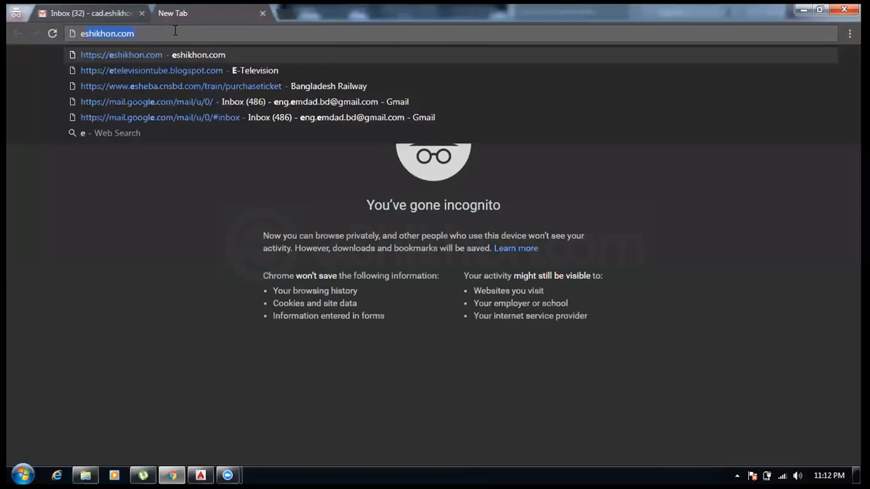
pyautogui.press('Return')
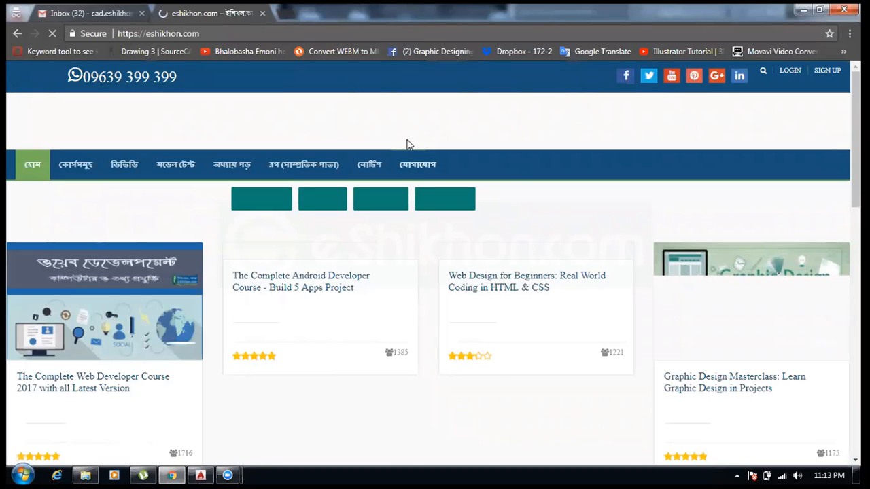
# - Scroll through the course listing and open The Complete AutoDesk AutoCad 2D and 3D 2017 course page
pyautogui.scroll(-3, 345, 295)
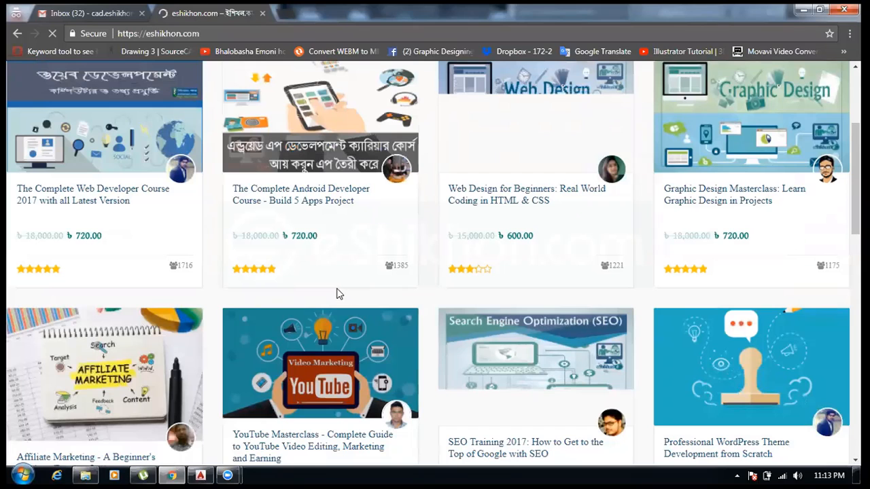
pyautogui.scroll(-4, 335, 293)
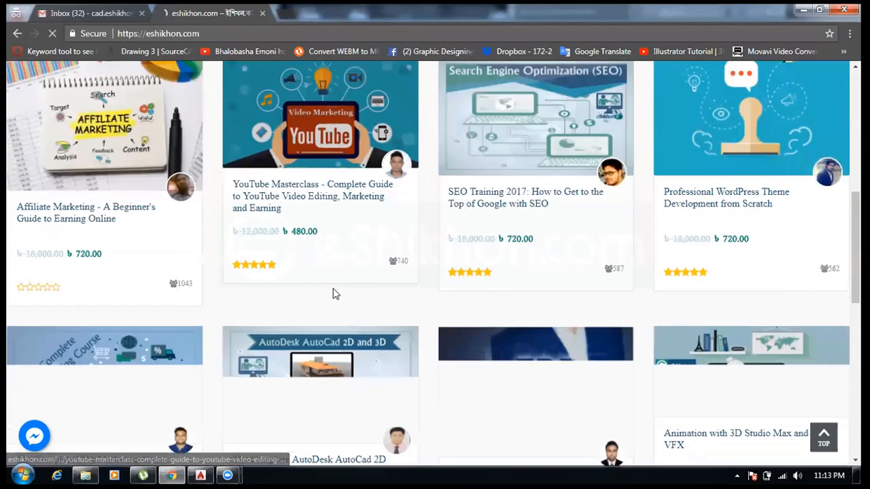
pyautogui.scroll(-1, 334, 292)
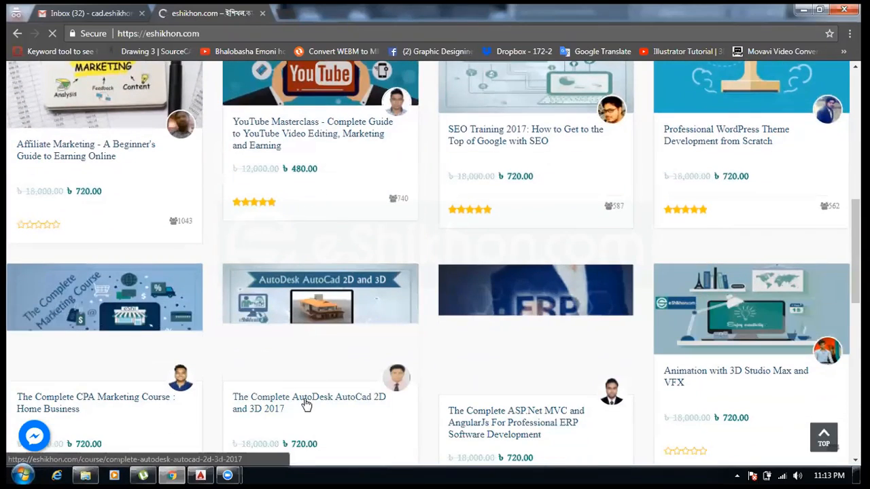
pyautogui.scroll(-2, 320, 368)
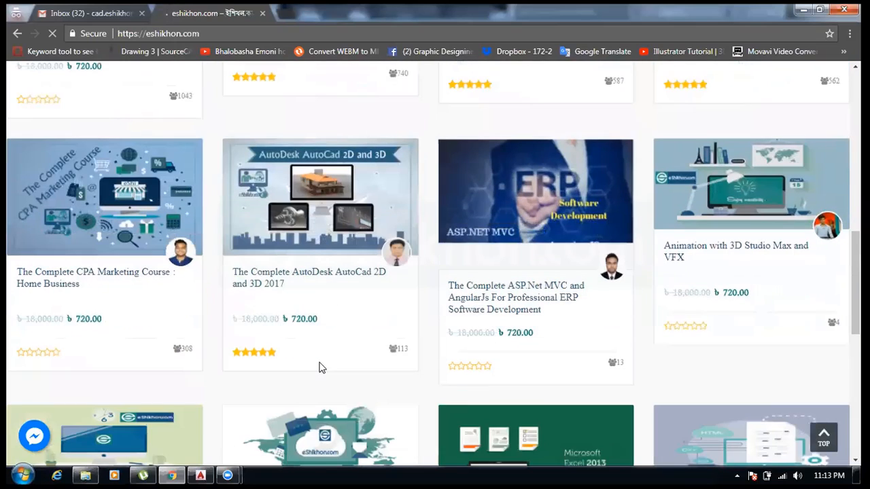
pyautogui.click(320, 366)
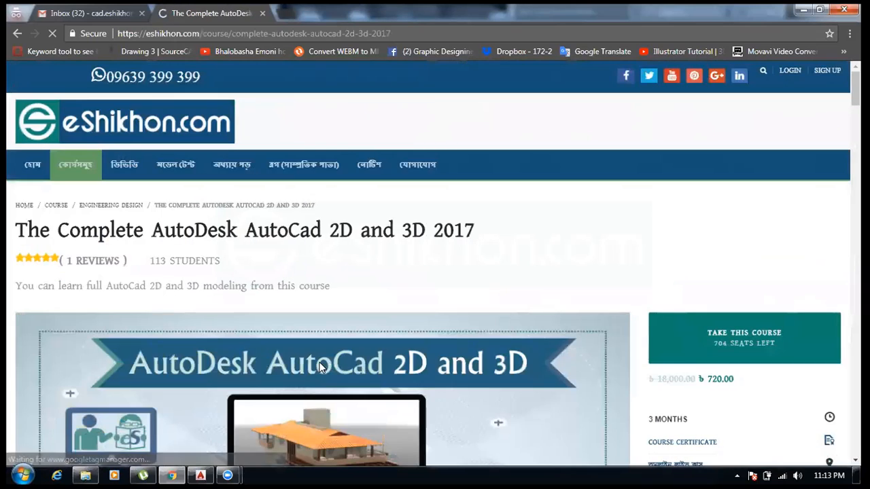
# - Scroll down to the course reviews and highlight the student's review text
pyautogui.scroll(-15, 233, 334)
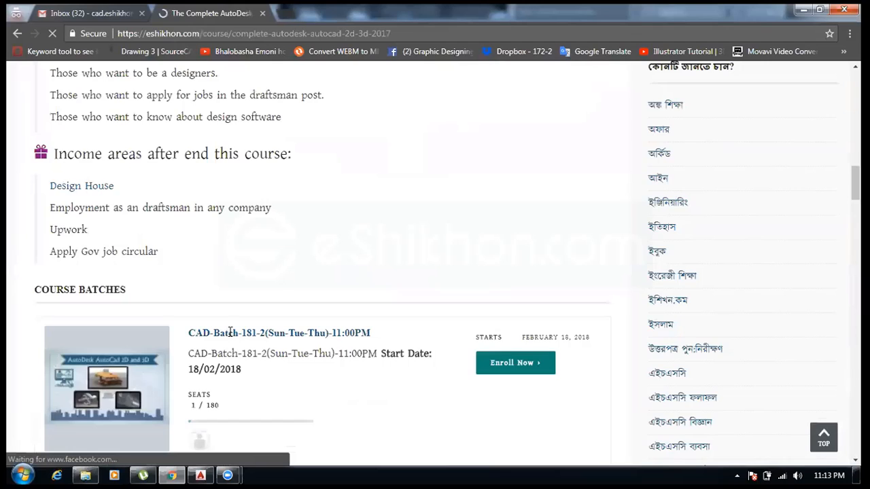
pyautogui.scroll(-10, 230, 331)
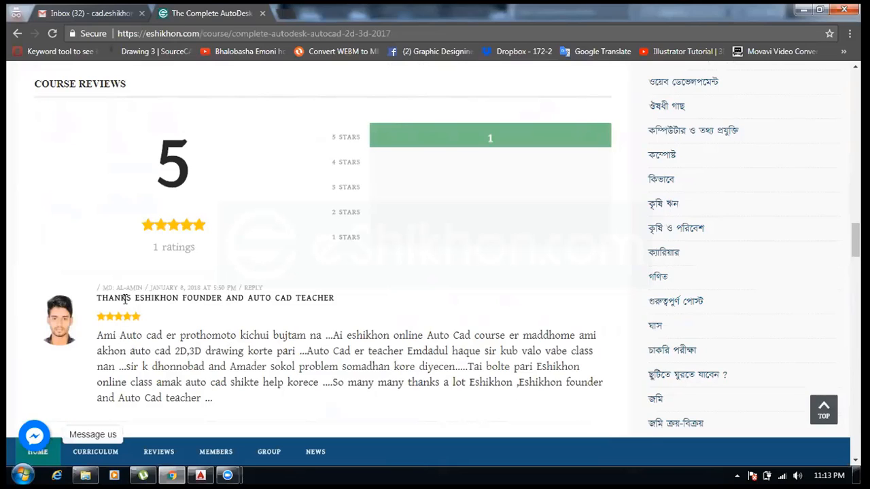
pyautogui.scroll(-1, 124, 298)
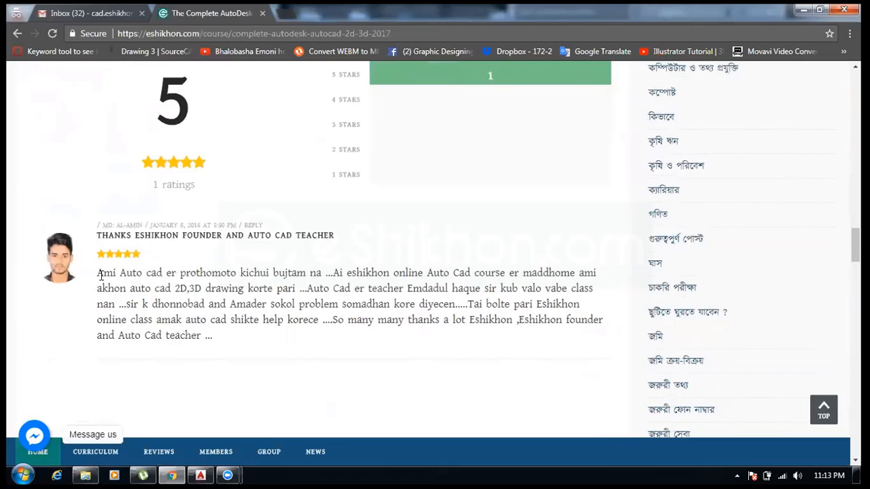
pyautogui.moveTo(99, 273); pyautogui.dragTo(219, 345)
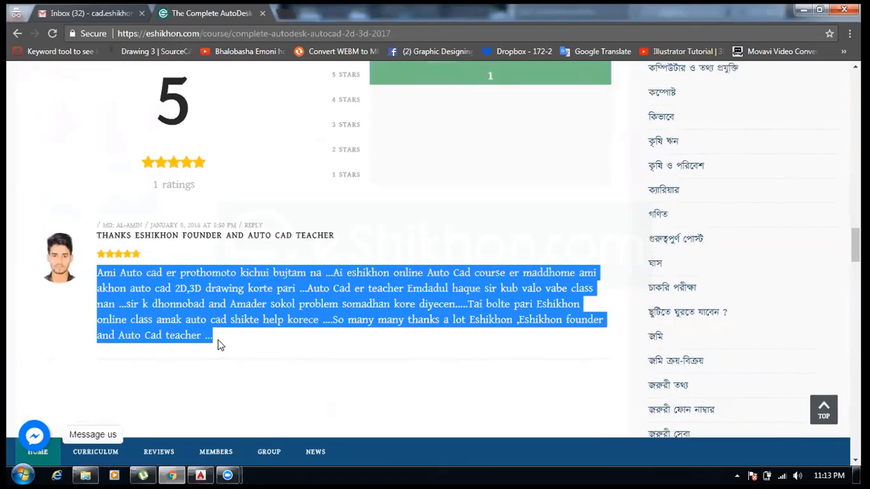
pyautogui.click(219, 345)
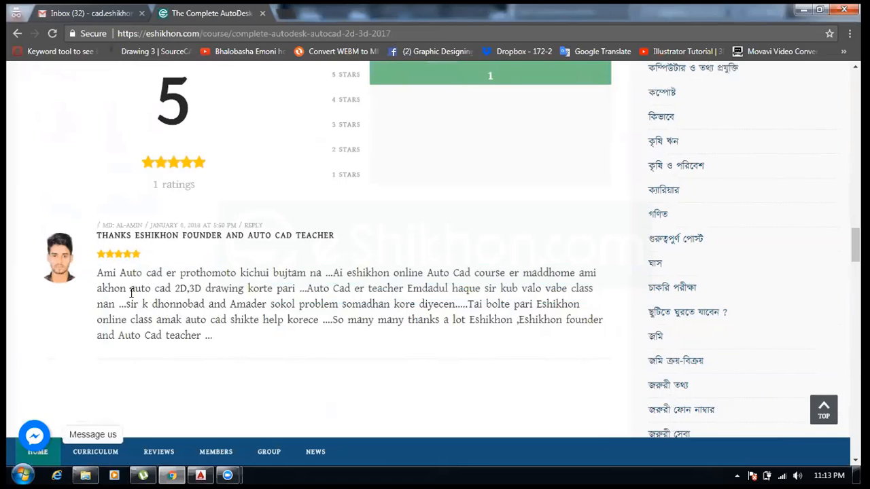
pyautogui.moveTo(99, 273); pyautogui.dragTo(224, 345)
pyautogui.click(223, 334)
pyautogui.click(115, 276)
pyautogui.click(192, 323)
# - Scroll through the course page's learning goals, requirements, description, batches, curriculum and reviews
pyautogui.scroll(4, 120, 310)
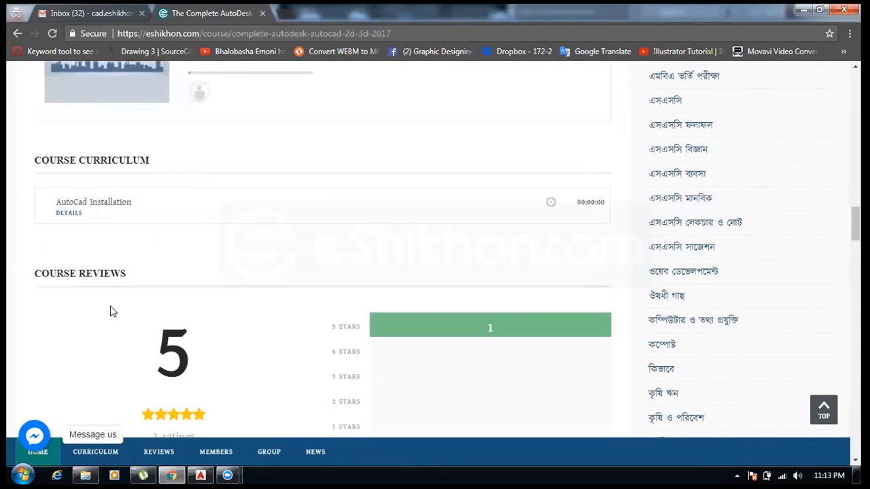
pyautogui.scroll(2, 110, 310)
pyautogui.scroll(-1, 108, 302)
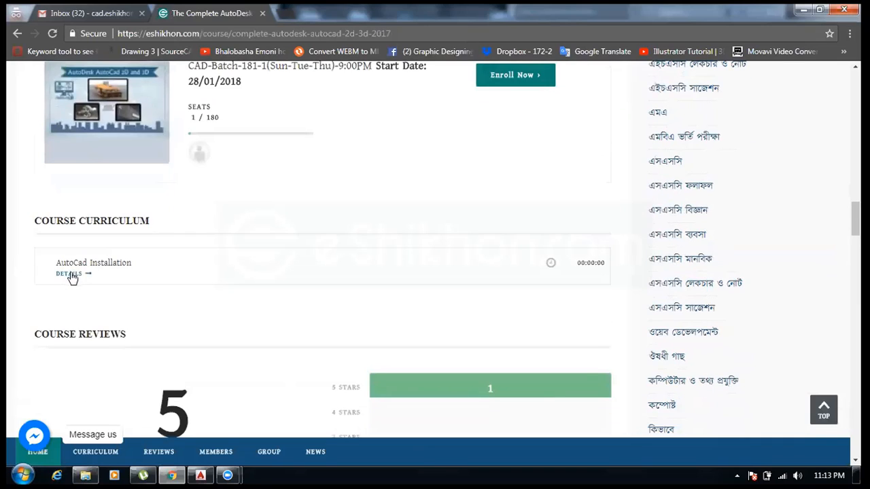
pyautogui.scroll(5, 125, 305)
pyautogui.scroll(12, 126, 309)
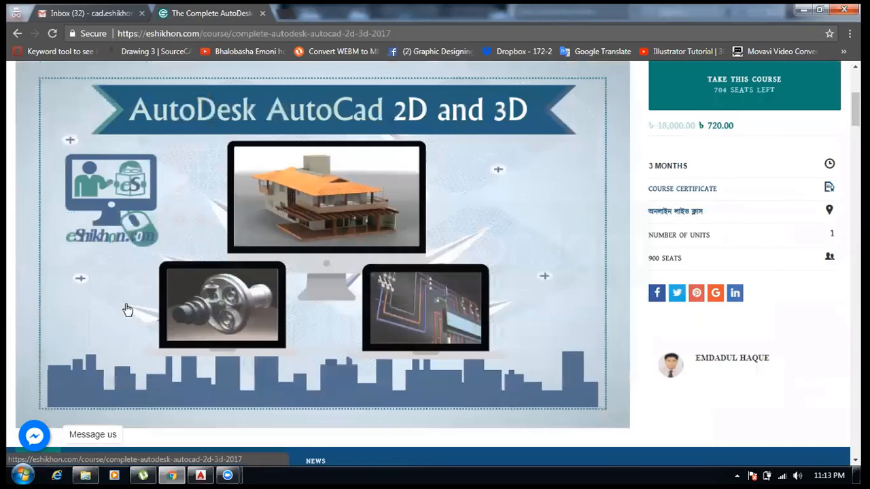
pyautogui.scroll(-3, 125, 309)
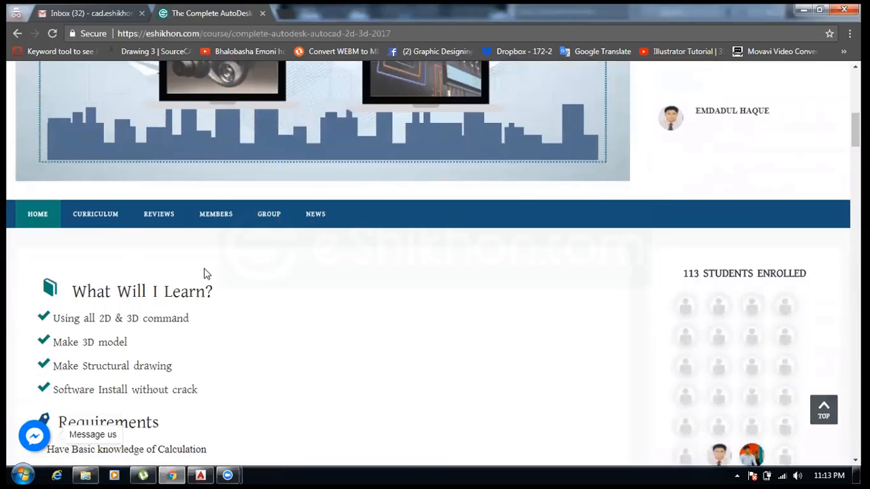
pyautogui.scroll(-8, 201, 282)
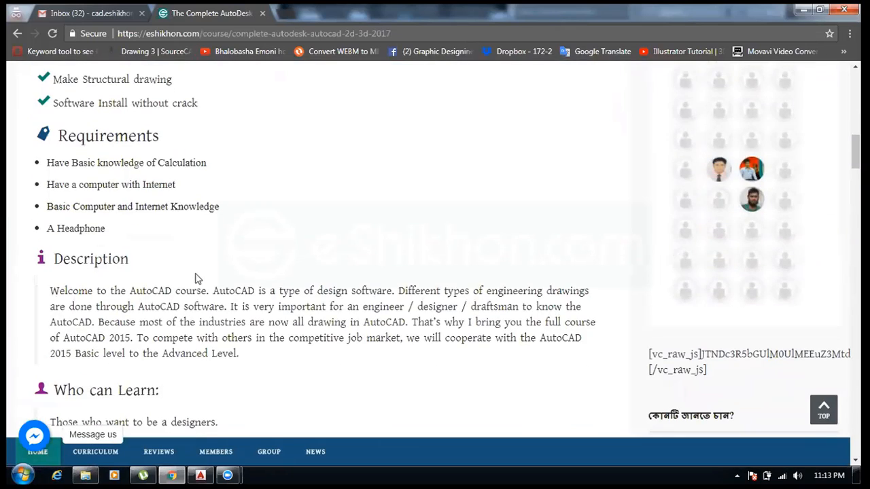
pyautogui.scroll(-2, 217, 295)
pyautogui.scroll(-4, 223, 275)
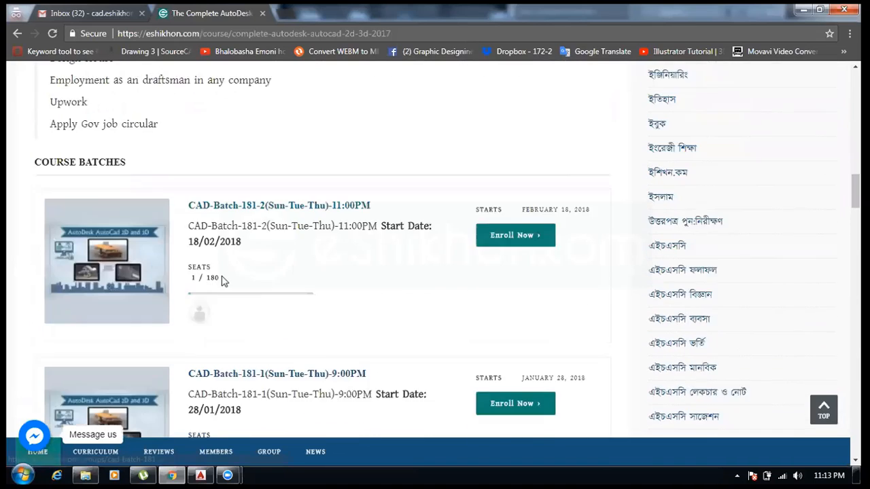
pyautogui.scroll(-5, 224, 284)
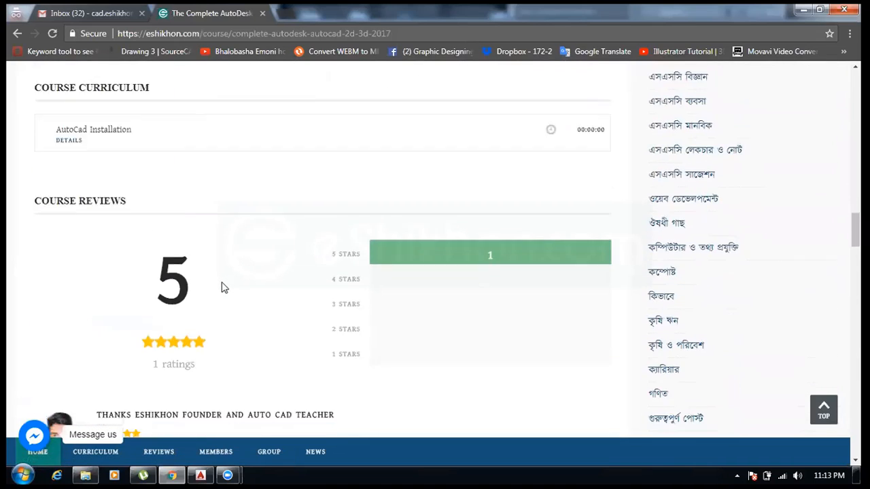
pyautogui.scroll(-2, 224, 286)
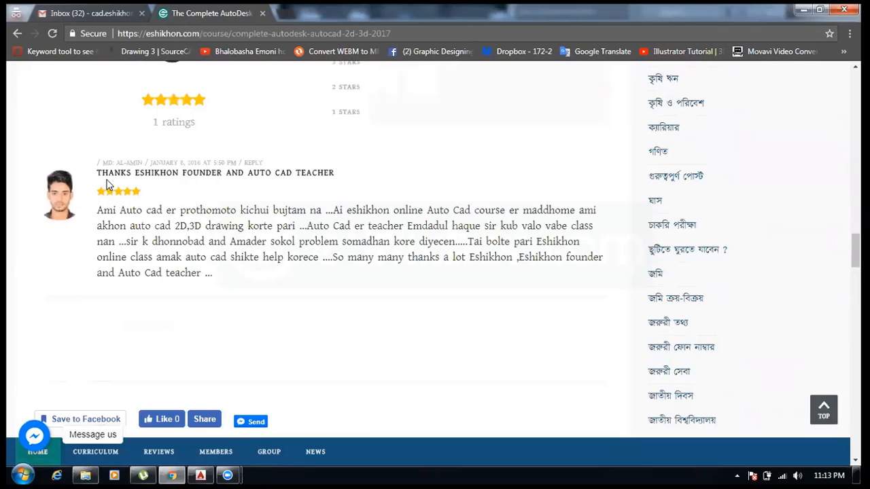
pyautogui.scroll(-5, 219, 284)
pyautogui.scroll(4, 220, 286)
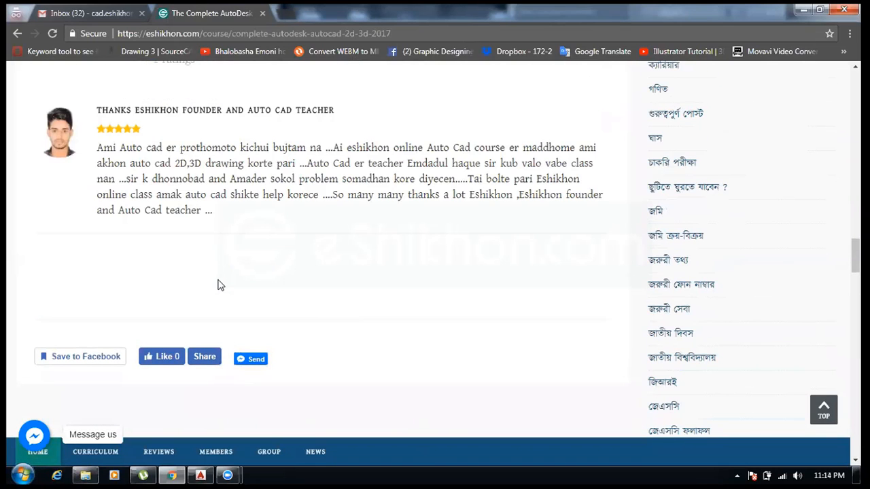
pyautogui.scroll(20, 219, 284)
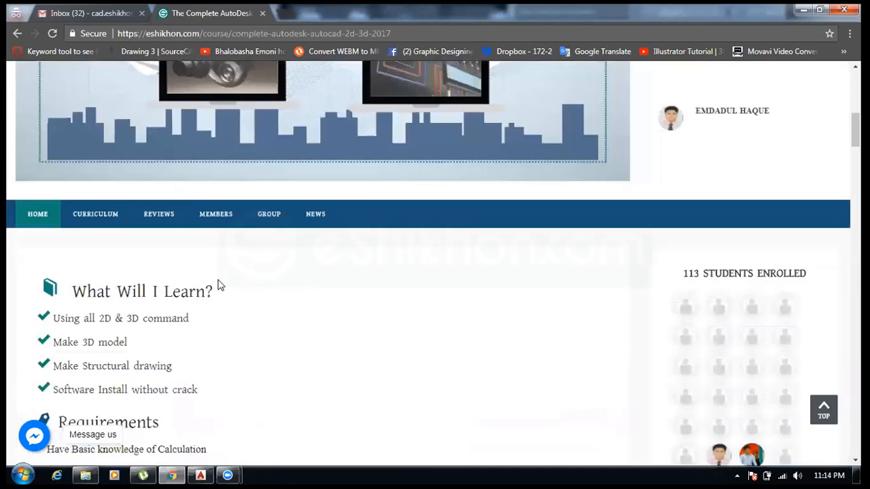
pyautogui.scroll(1, 218, 284)
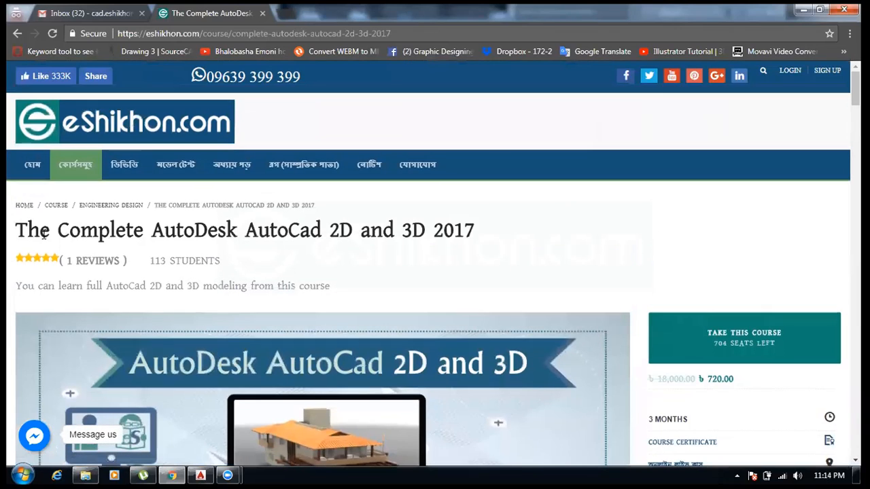
# - Highlight the course title and the one-line course description under it
pyautogui.moveTo(15, 230); pyautogui.dragTo(495, 233)
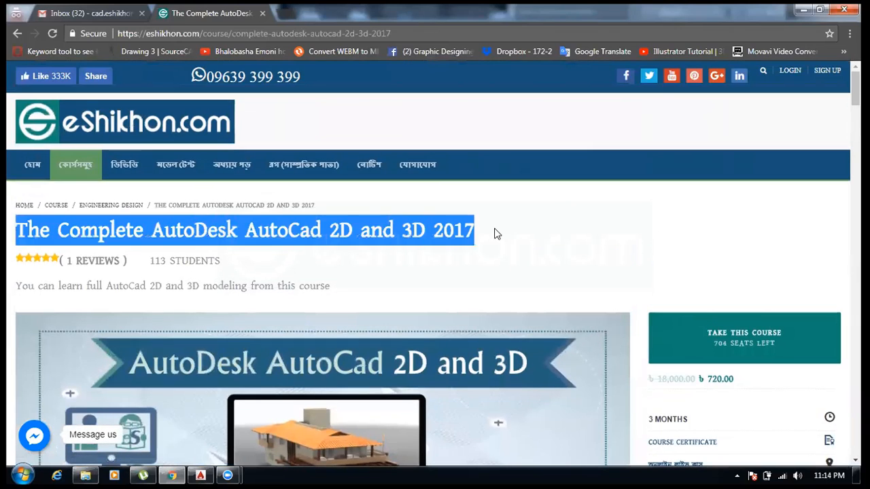
pyautogui.click(401, 243)
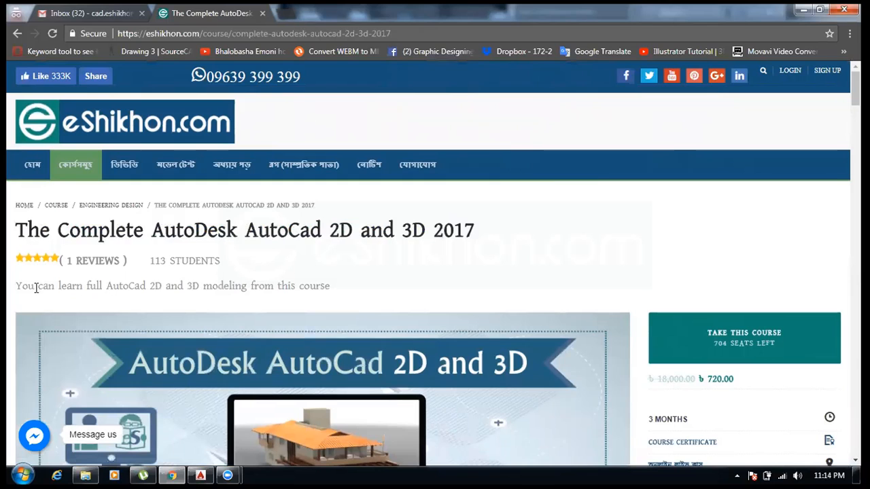
pyautogui.moveTo(17, 285); pyautogui.dragTo(340, 293)
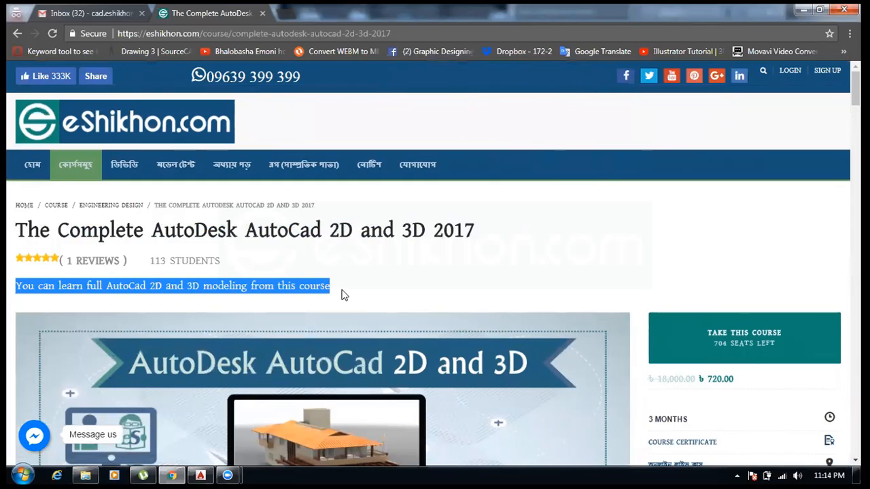
pyautogui.click(336, 293)
# - Jump to the course's Curriculum section and scroll back up to the top of the page
pyautogui.scroll(-2, 328, 296)
pyautogui.scroll(-3, 327, 295)
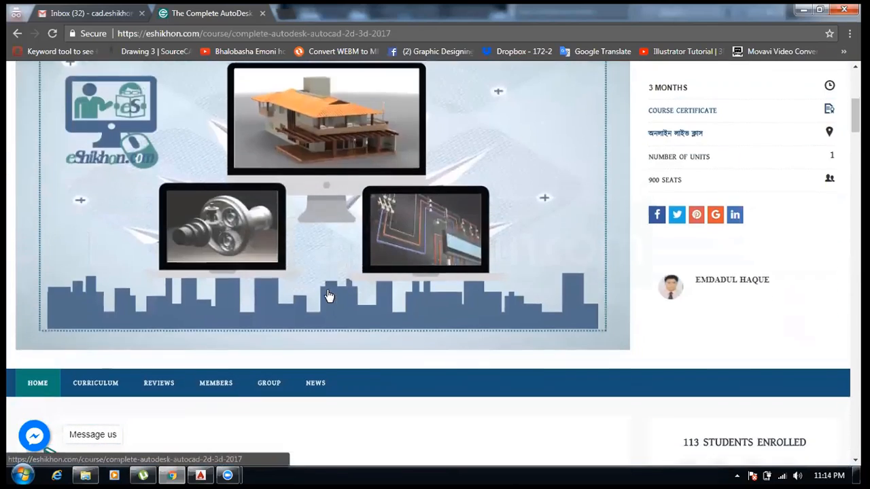
pyautogui.scroll(-3, 327, 295)
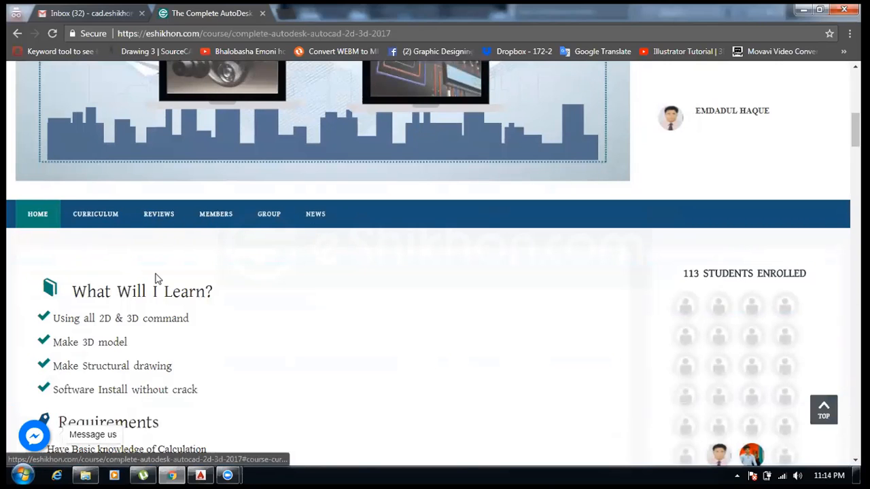
pyautogui.click(103, 220)
pyautogui.scroll(-6, 109, 241)
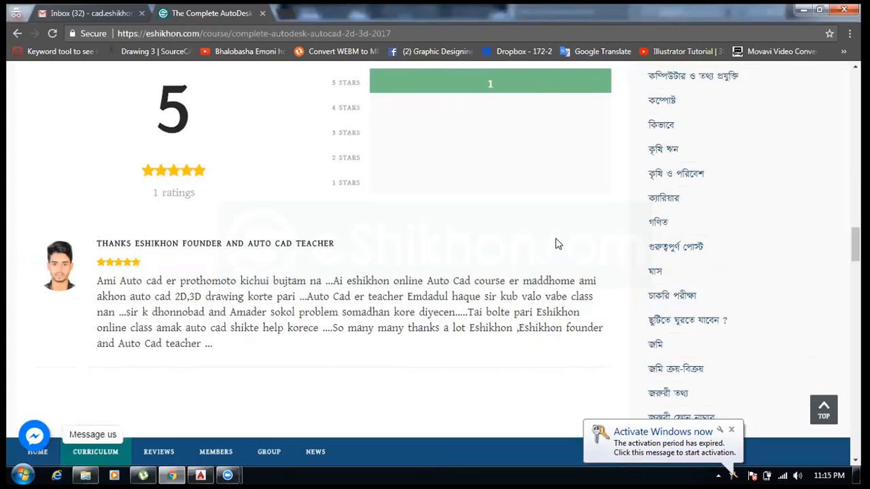
pyautogui.scroll(10, 93, 319)
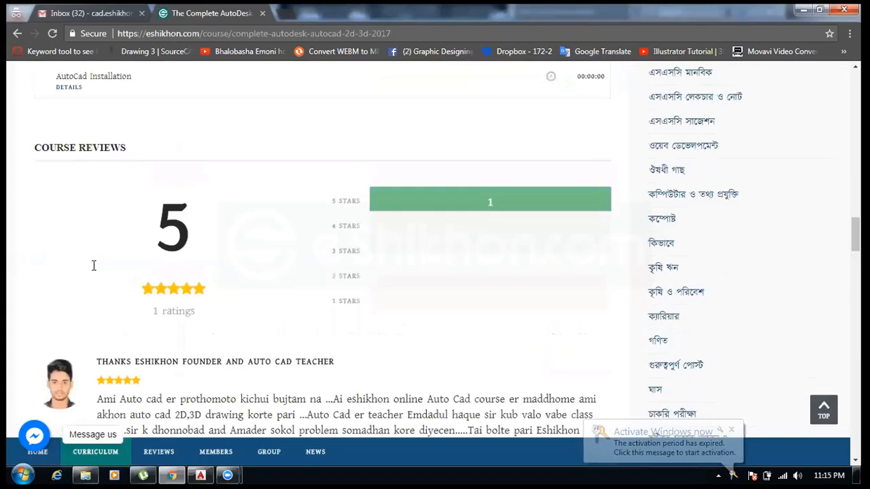
pyautogui.scroll(15, 93, 265)
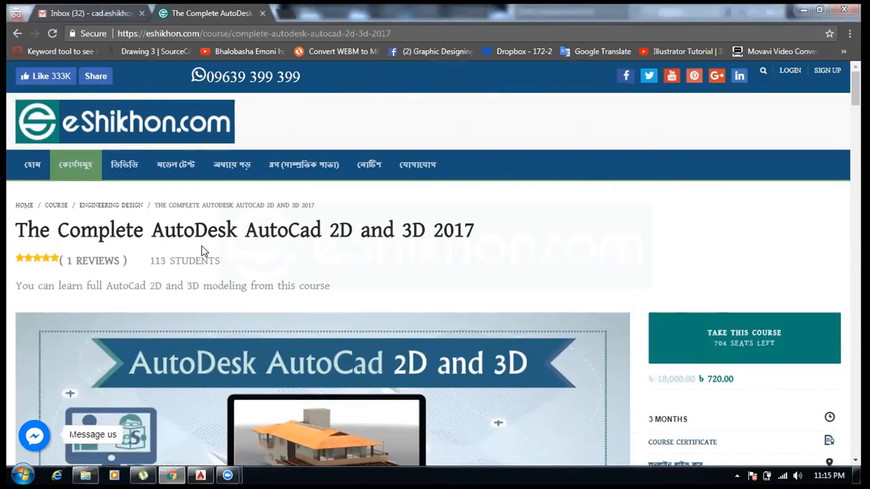
# - Highlight the course title once more and switch back to the AutoCAD window
pyautogui.moveTo(19, 227); pyautogui.dragTo(337, 228)
pyautogui.click(338, 228)
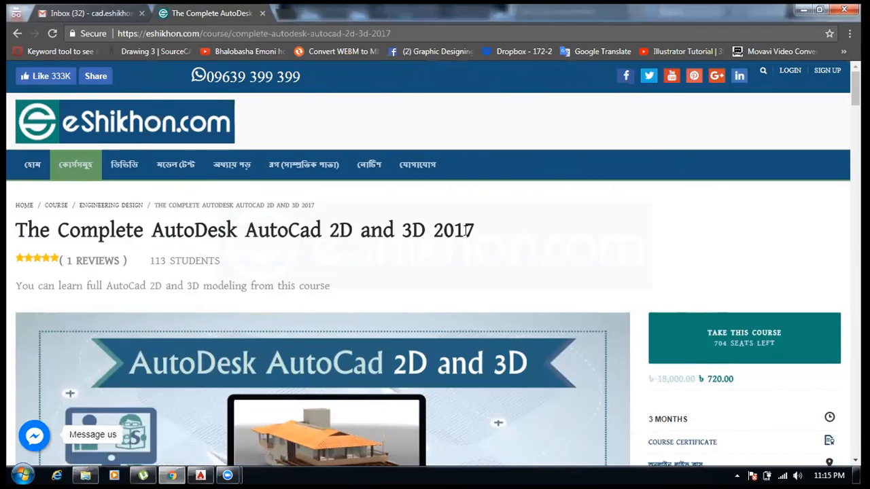
pyautogui.moveTo(469, 232); pyautogui.dragTo(301, 230)
pyautogui.click(299, 229)
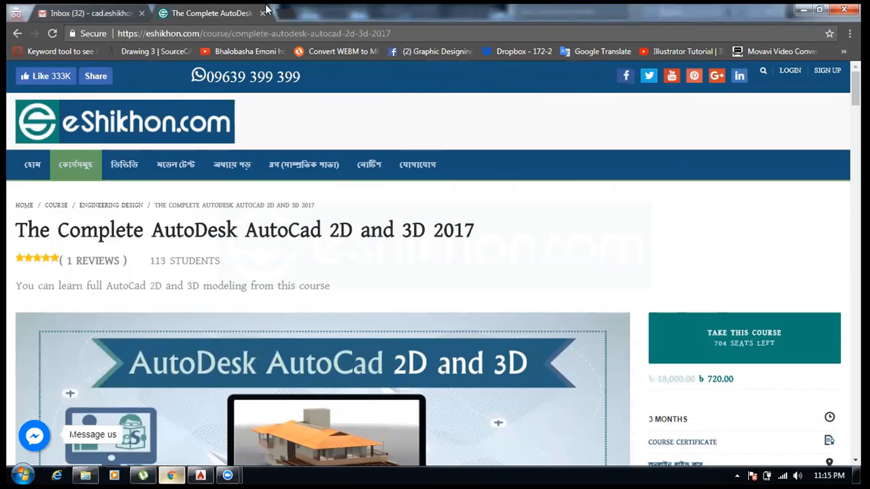
pyautogui.click(199, 473)
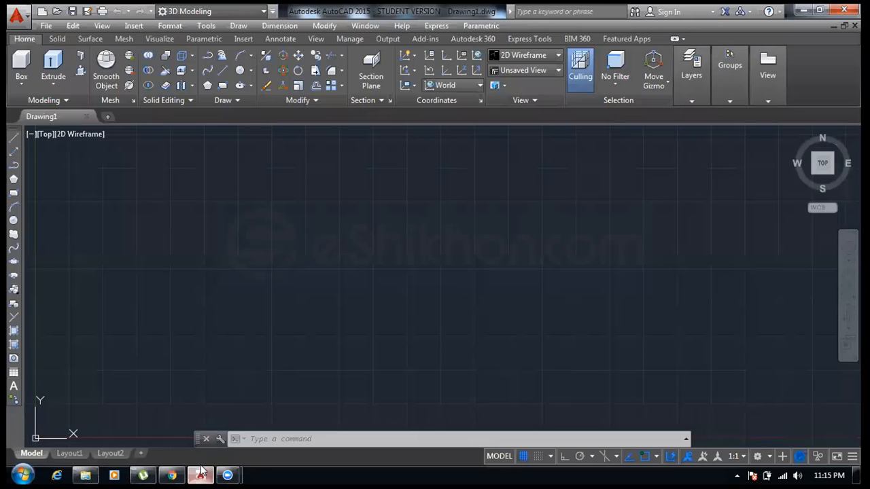
# - Turn off the grid display in the drawing area
pyautogui.click(523, 459)
pyautogui.click(478, 201)
pyautogui.click(241, 271)
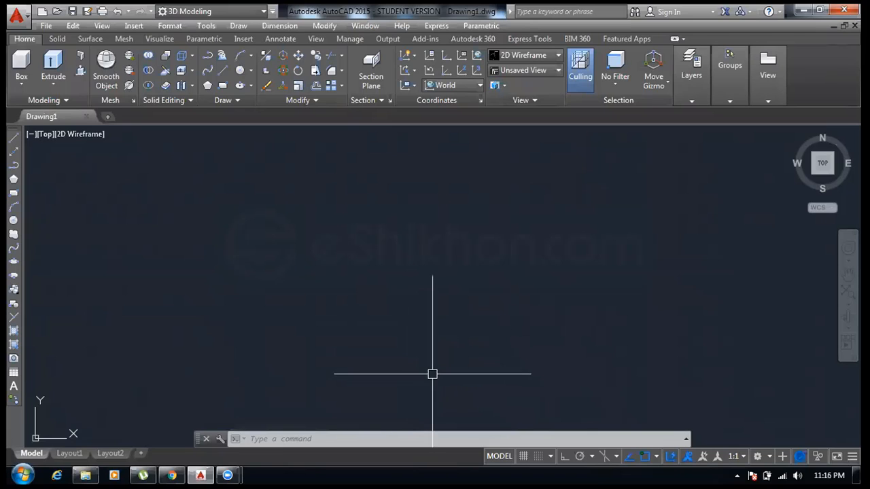
# - Minimize AutoCAD and open the 2.pdf reference drawing from the desktop in a maximized browser window
pyautogui.click(803, 10)
pyautogui.click(799, 10)
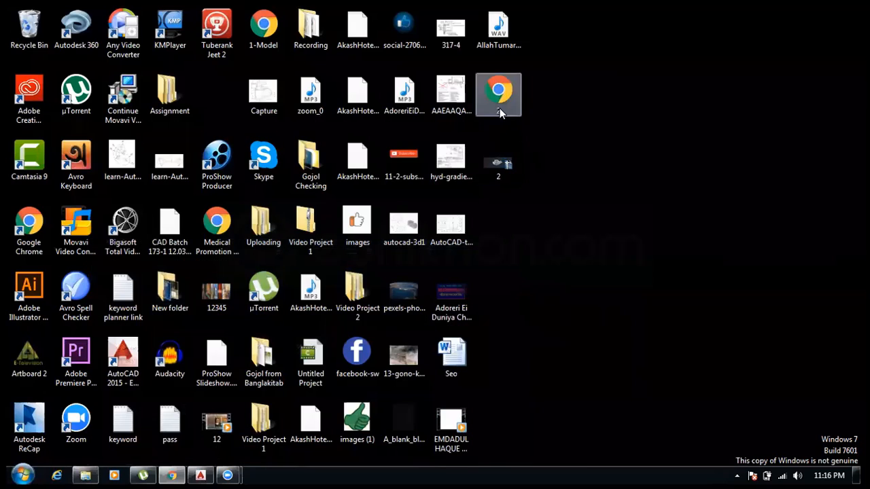
pyautogui.doubleClick(500, 107)
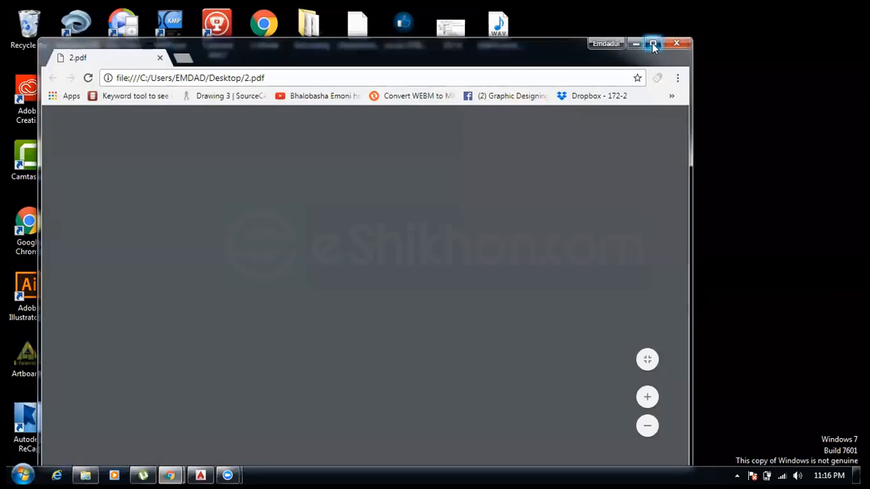
pyautogui.click(653, 43)
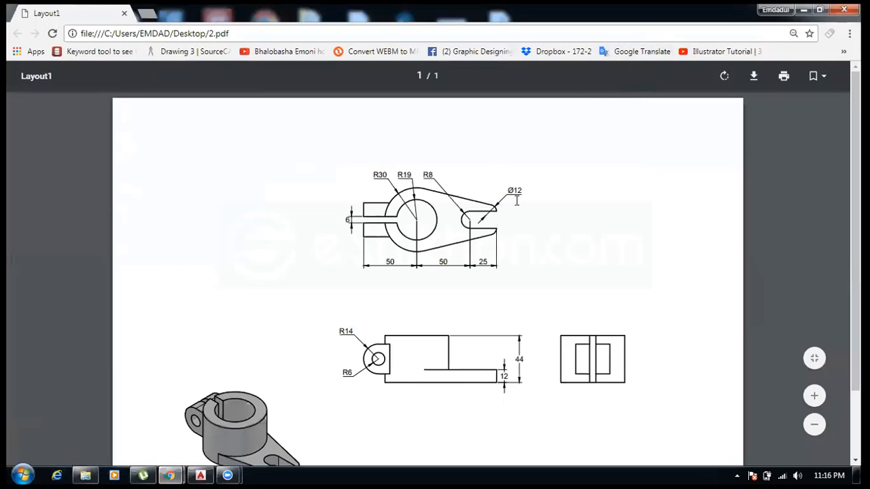
# - Examine the 2.pdf drawing's views, dimension labels and isometric picture, highlighting and zooming the page
pyautogui.scroll(-1, 547, 203)
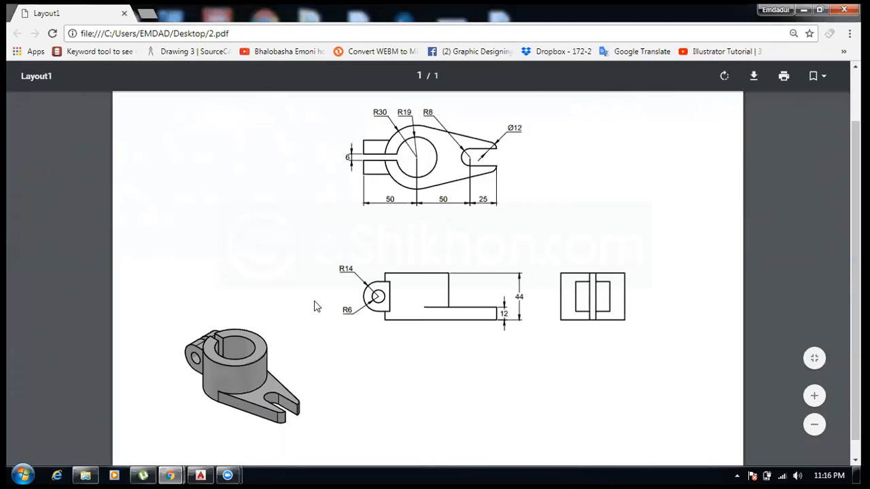
pyautogui.moveTo(394, 114); pyautogui.dragTo(509, 199)
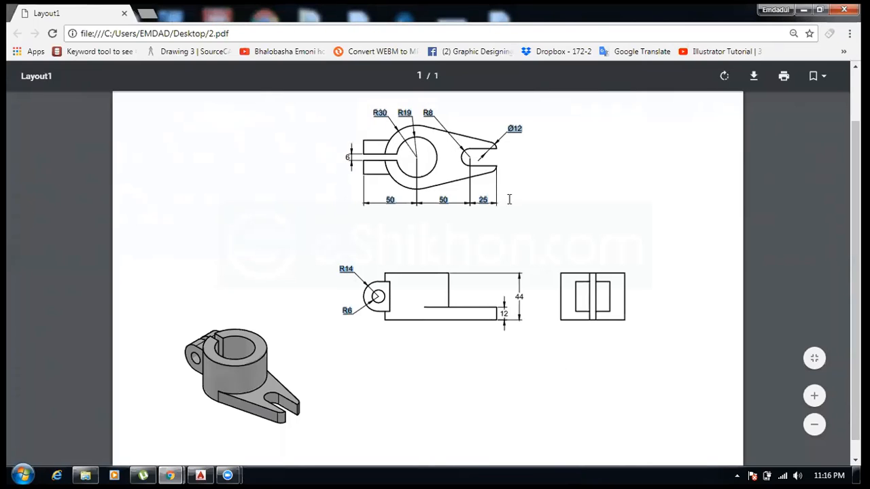
pyautogui.click(521, 236)
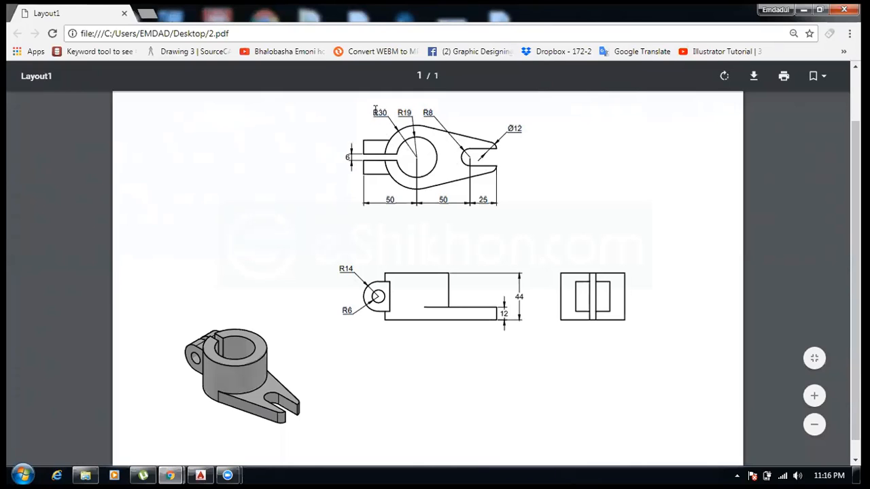
pyautogui.moveTo(375, 112); pyautogui.dragTo(514, 245)
pyautogui.click(517, 227)
pyautogui.click(200, 473)
pyautogui.click(198, 474)
pyautogui.moveTo(374, 108); pyautogui.dragTo(513, 270)
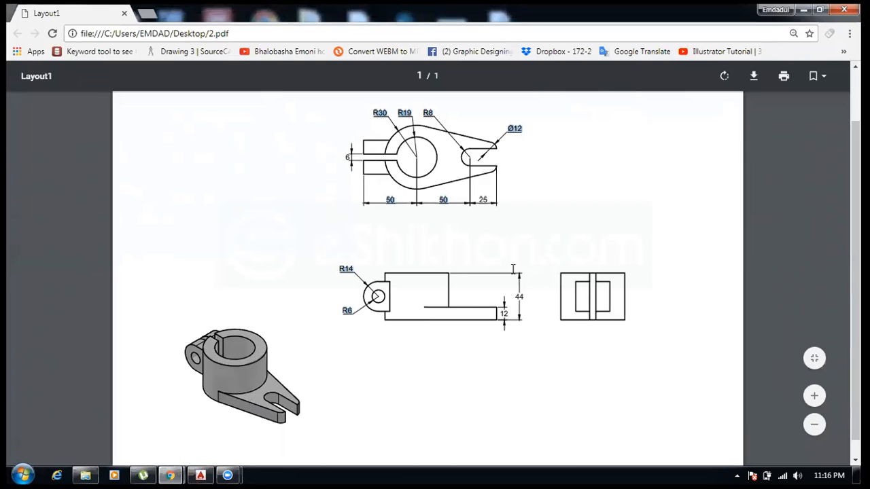
pyautogui.click(516, 265)
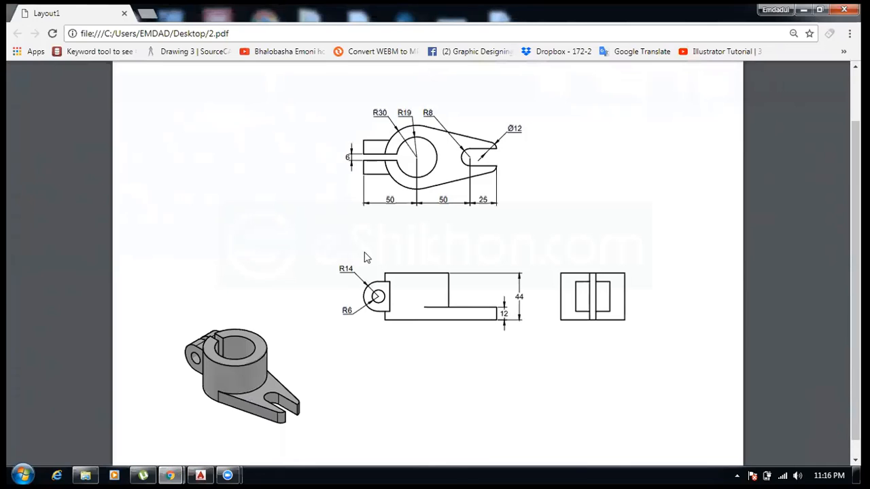
pyautogui.keyDown('ctrl'); pyautogui.scroll(1, 371, 294); pyautogui.keyUp('ctrl')
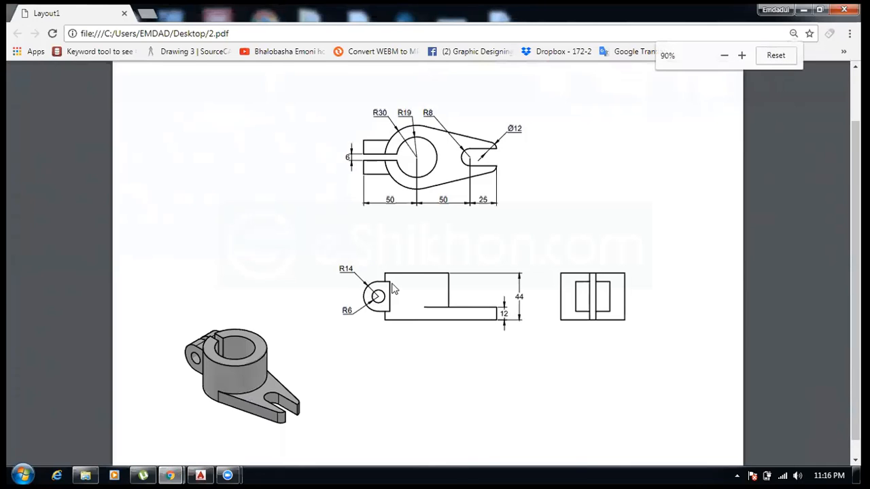
pyautogui.keyDown('ctrl'); pyautogui.scroll(1, 400, 273); pyautogui.keyUp('ctrl')
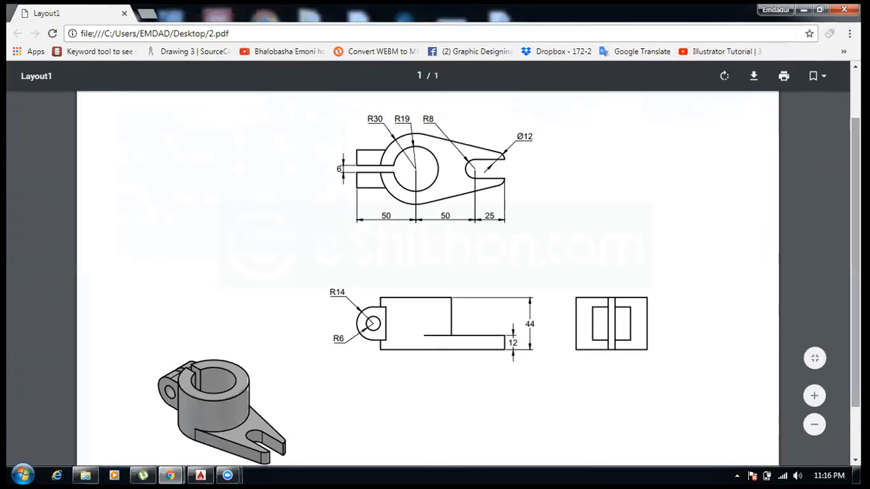
pyautogui.scroll(-1, 653, 355)
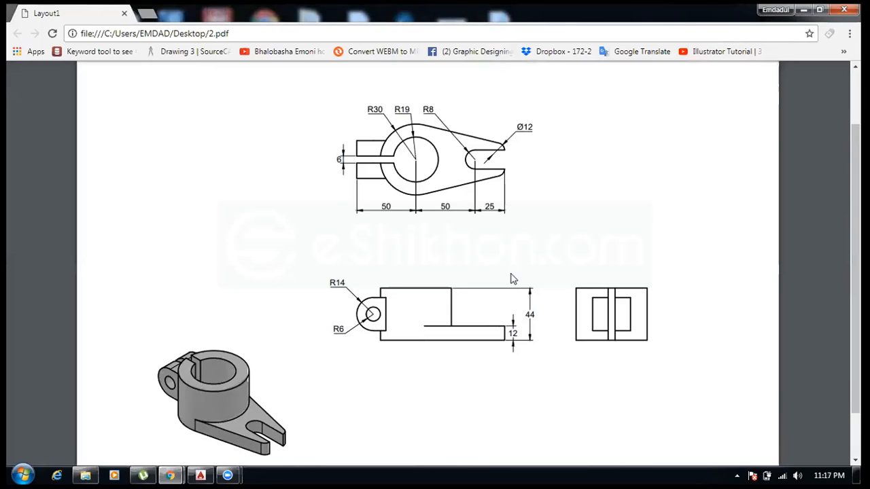
# - Switch back to AutoCAD and set the viewport to the SW Isometric view
pyautogui.click(201, 475)
pyautogui.click(426, 188)
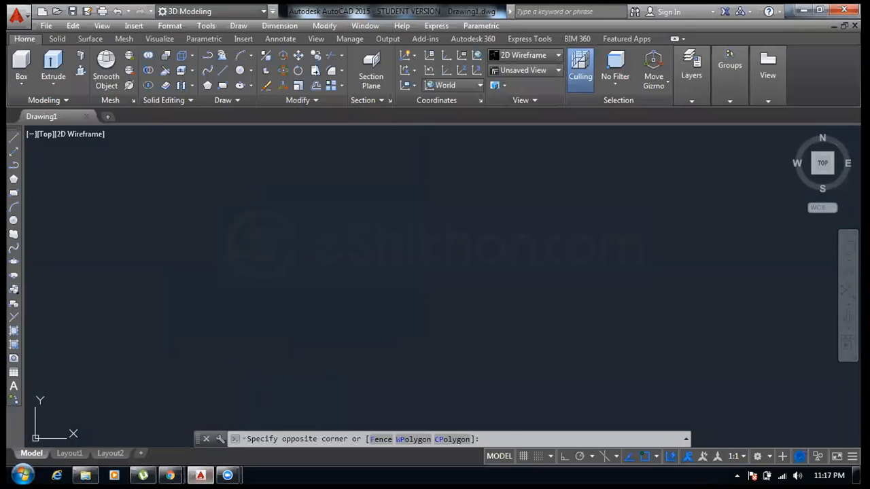
pyautogui.click(177, 326)
pyautogui.click(58, 39)
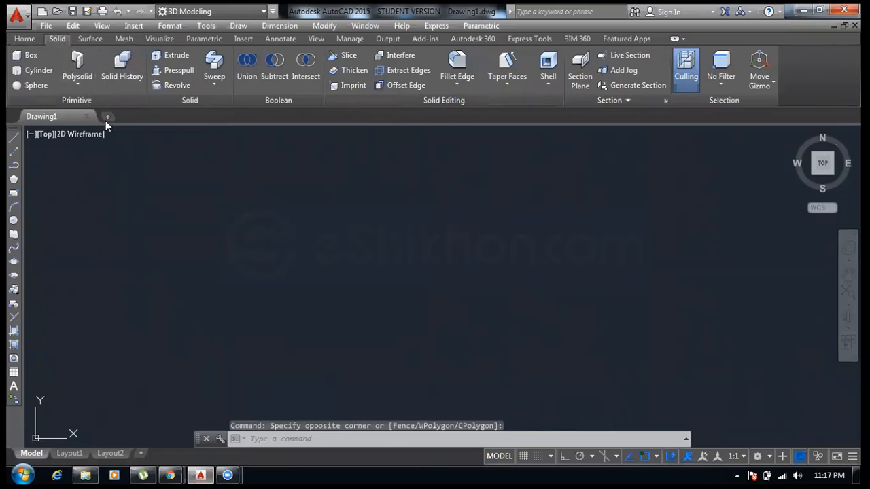
pyautogui.click(24, 41)
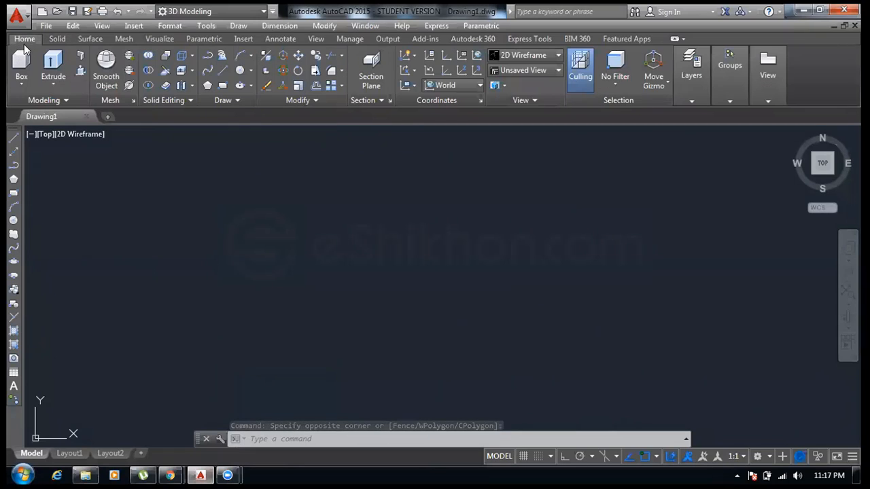
pyautogui.click(58, 41)
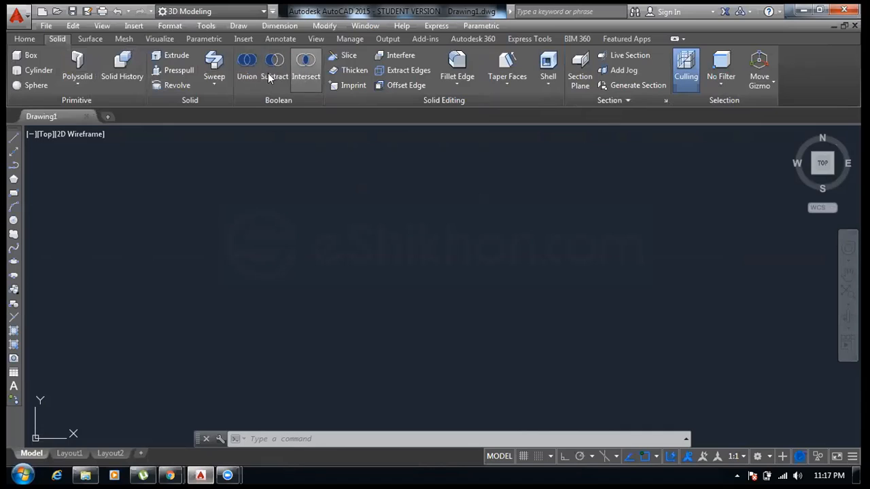
pyautogui.click(159, 301)
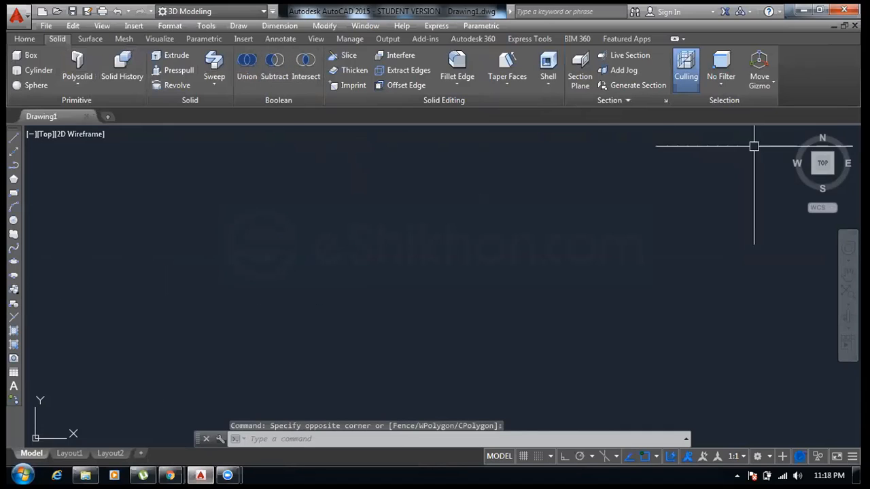
pyautogui.click(794, 134)
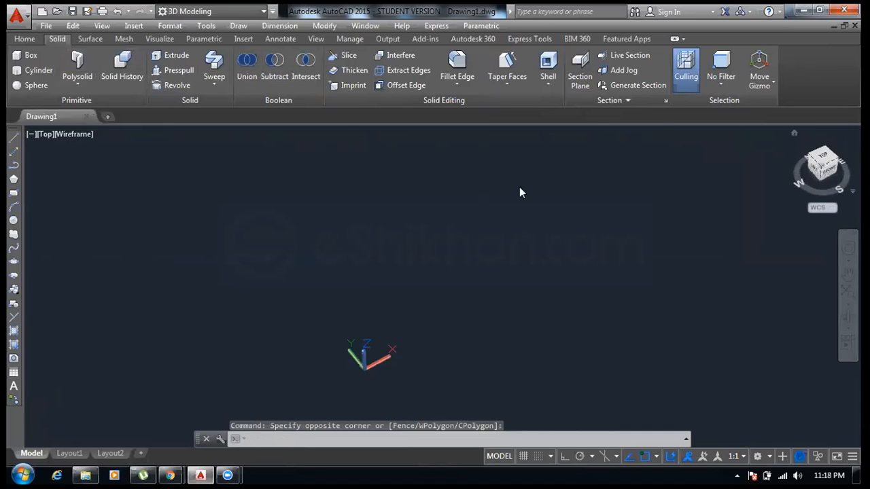
pyautogui.moveTo(543, 192); pyautogui.dragTo(226, 317, button='middle')
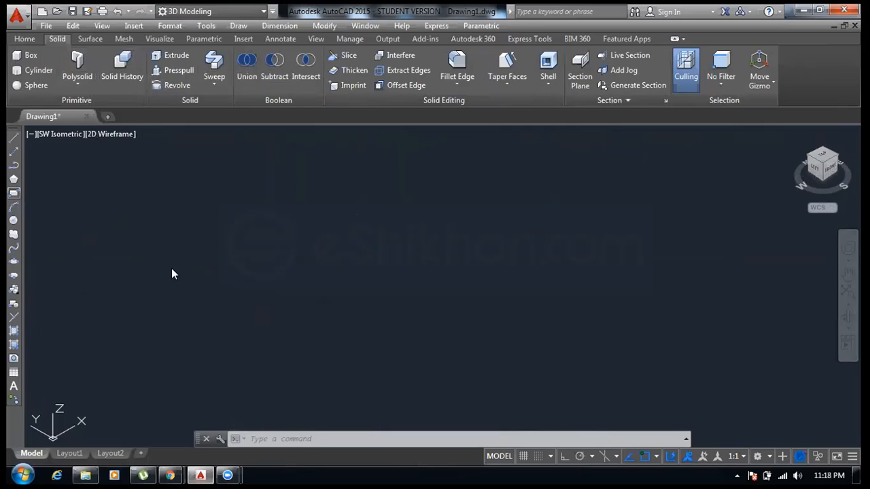
# - Draw a square rectangle and a circle centred on its right corner in the isometric view
pyautogui.click(180, 251)
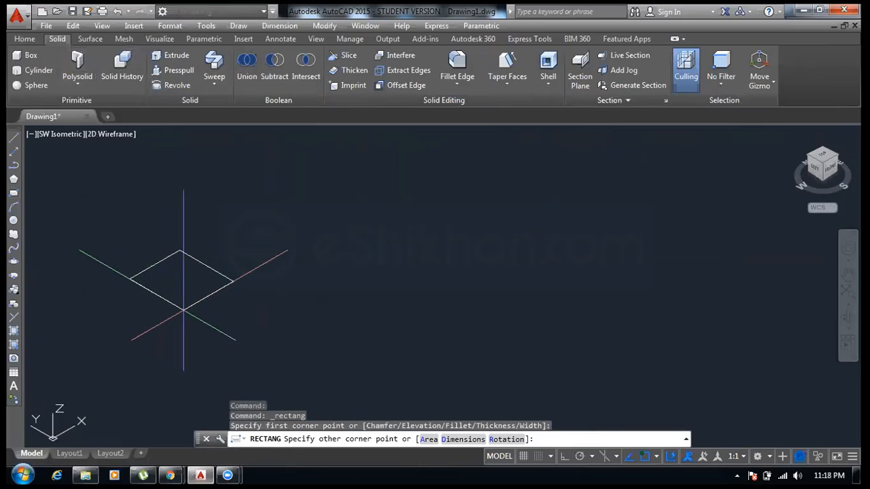
pyautogui.click(180, 300)
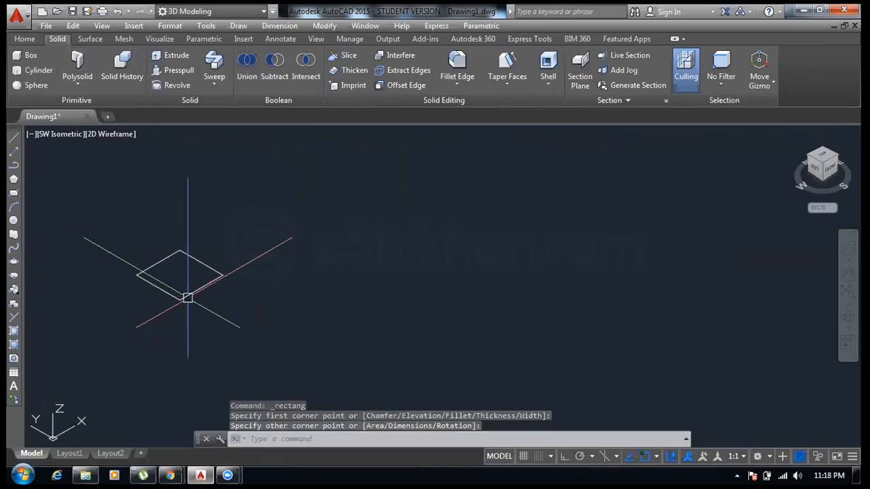
pyautogui.click(13, 221)
pyautogui.click(223, 274)
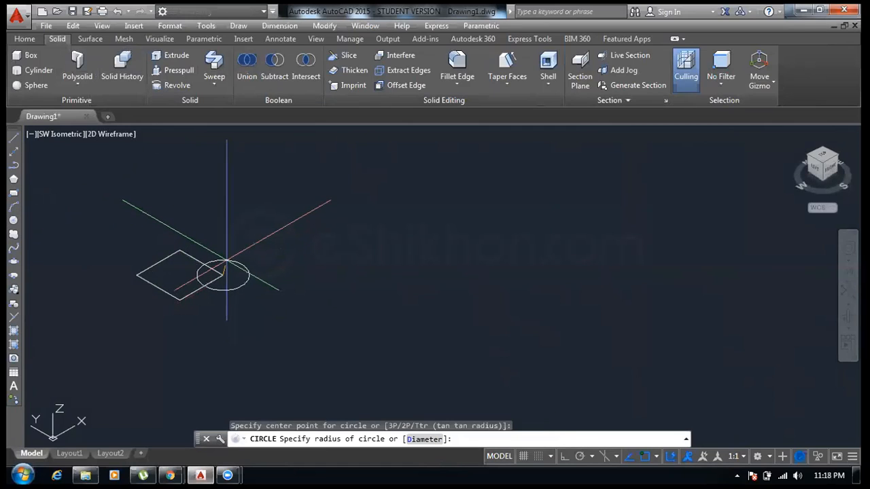
pyautogui.click(227, 264)
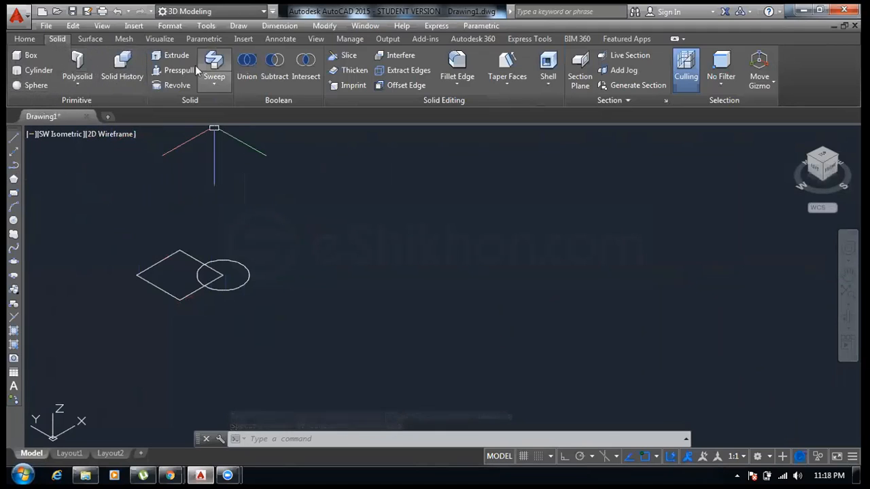
# - Extrude the rectangle upward into a box by picking its height
pyautogui.click(178, 55)
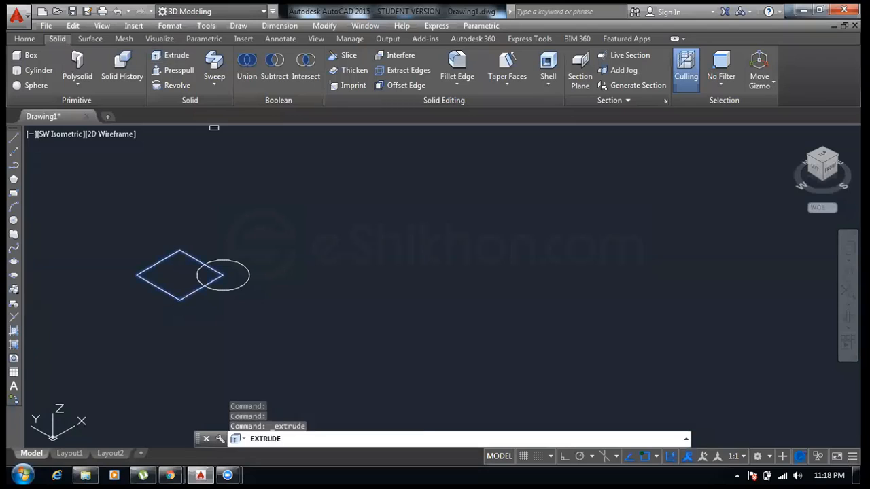
pyautogui.click(173, 295)
pyautogui.rightClick(175, 291)
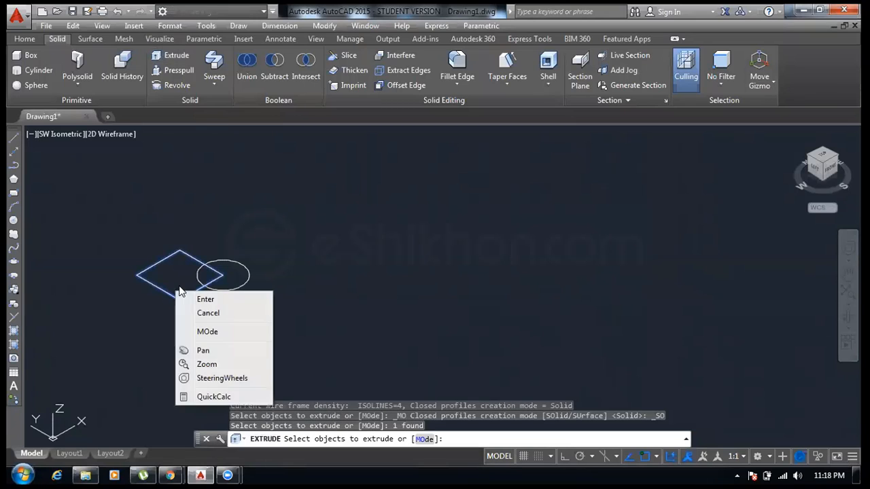
pyautogui.click(198, 297)
pyautogui.press('Return')
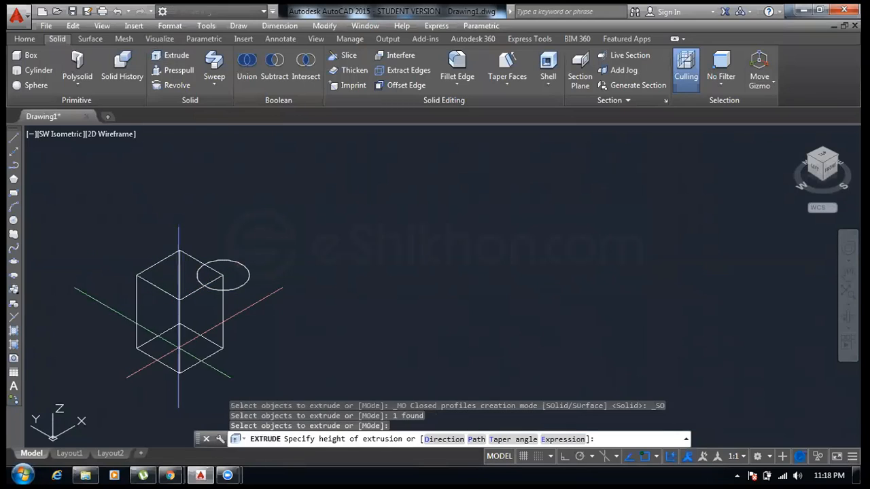
pyautogui.click(187, 331)
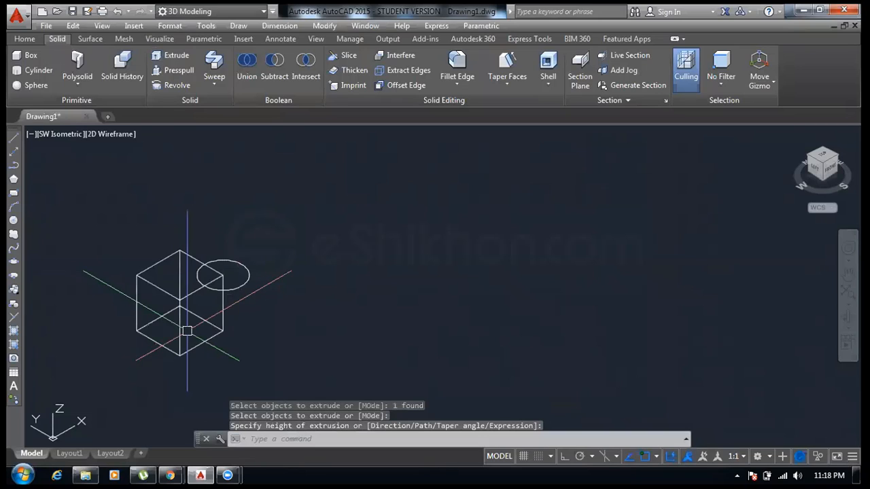
# - Extrude the circle into a cylinder up to the same height as the box
pyautogui.click(171, 58)
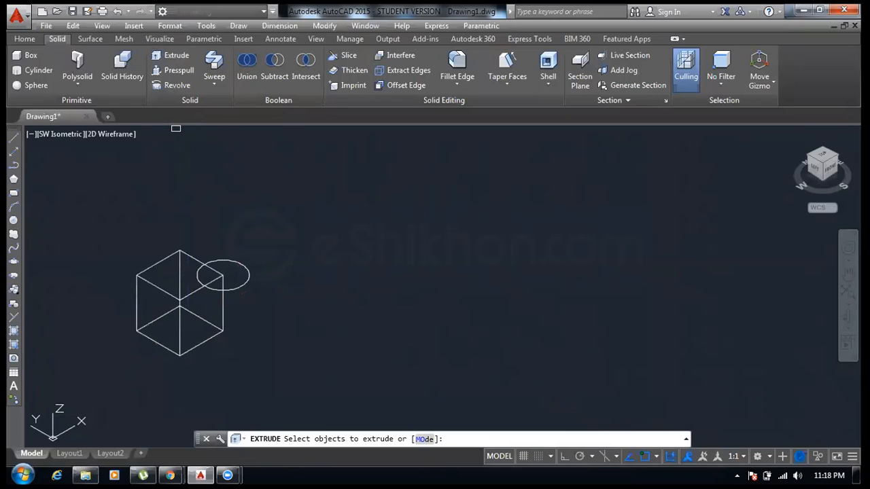
pyautogui.click(246, 280)
pyautogui.rightClick(249, 309)
pyautogui.click(241, 306)
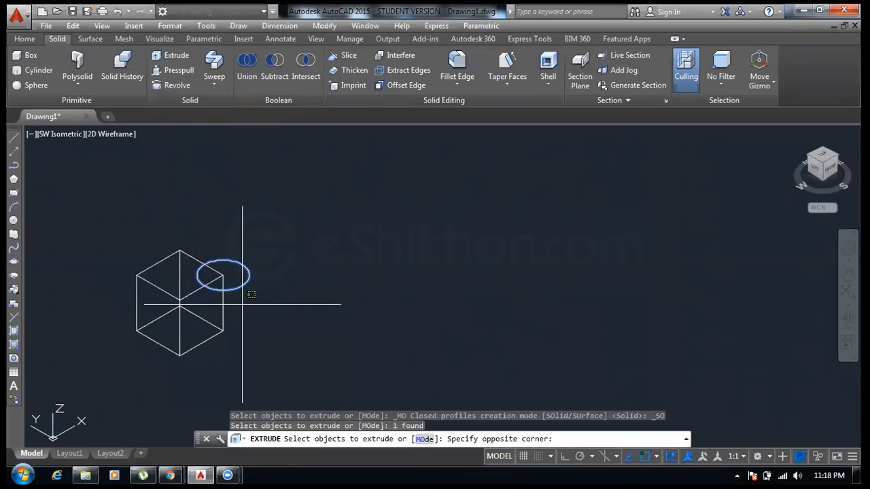
pyautogui.click(232, 310)
pyautogui.rightClick(232, 310)
pyautogui.click(262, 318)
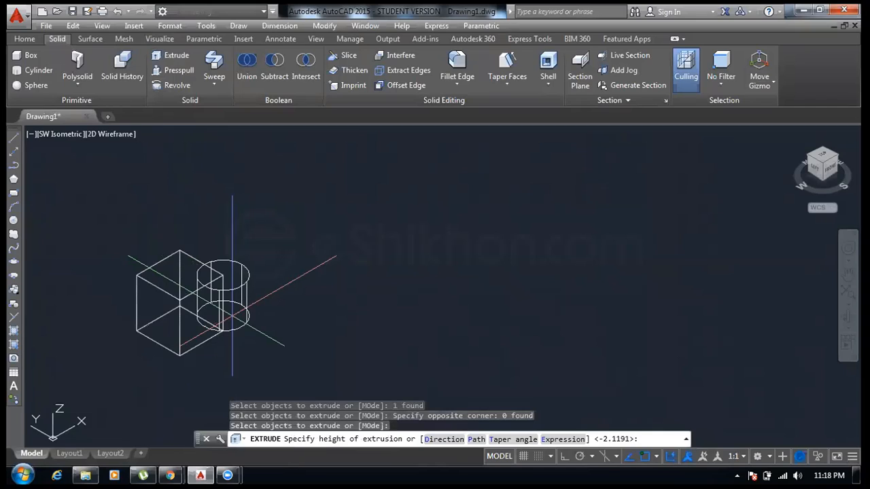
pyautogui.click(232, 314)
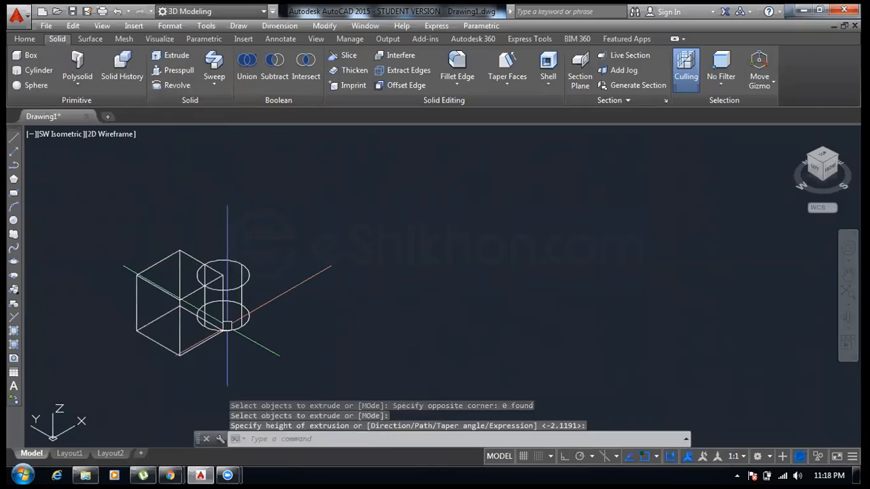
# - Set the viewport's visual style to Conceptual
pyautogui.scroll(3, 227, 324)
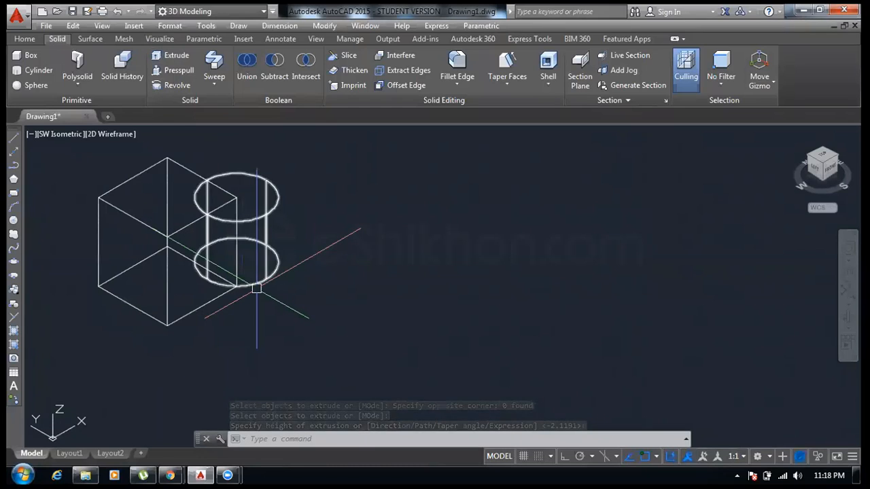
pyautogui.click(106, 135)
pyautogui.click(181, 182)
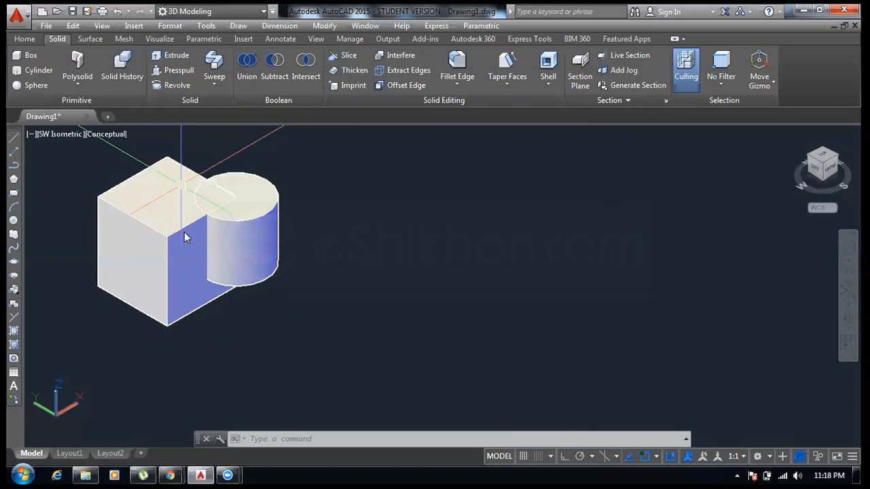
pyautogui.scroll(2, 281, 243)
pyautogui.scroll(1, 272, 281)
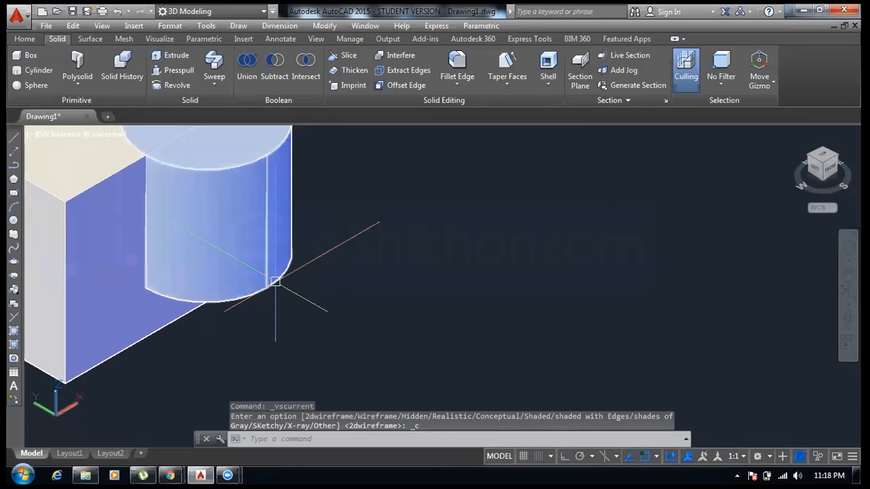
pyautogui.scroll(-2, 306, 252)
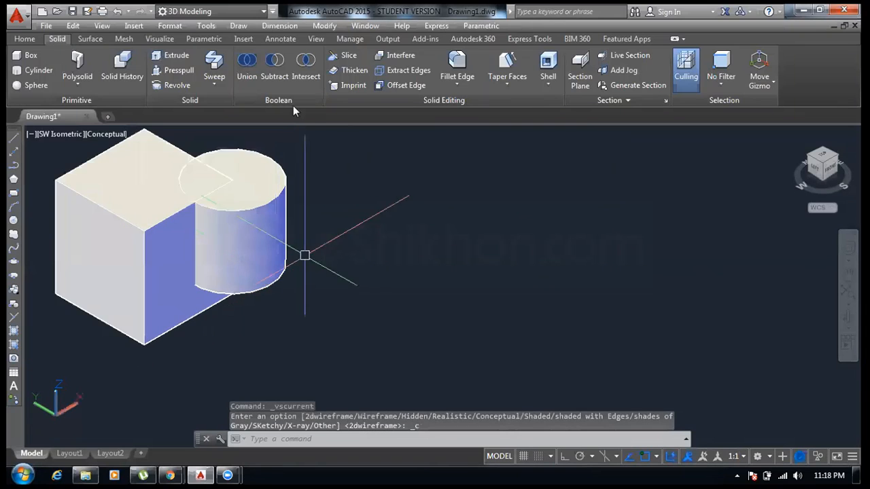
# - Try to extrude the cylinder solid with the Extrude command
pyautogui.click(178, 60)
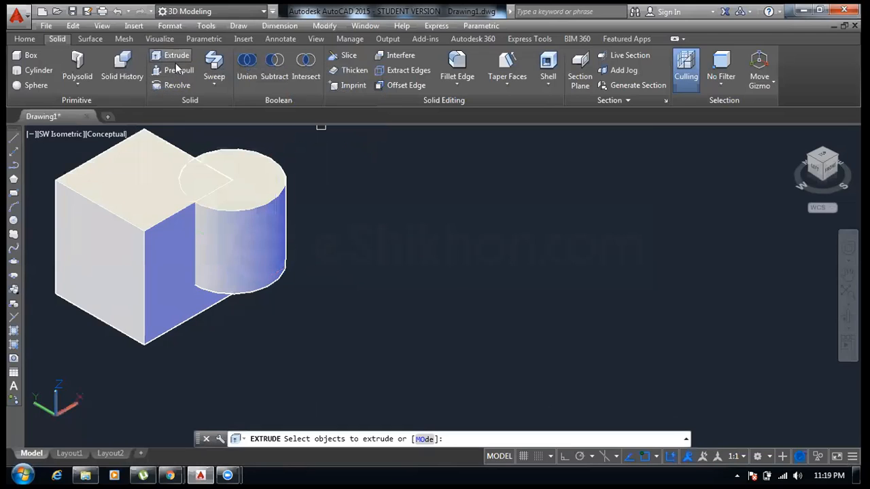
pyautogui.click(261, 289)
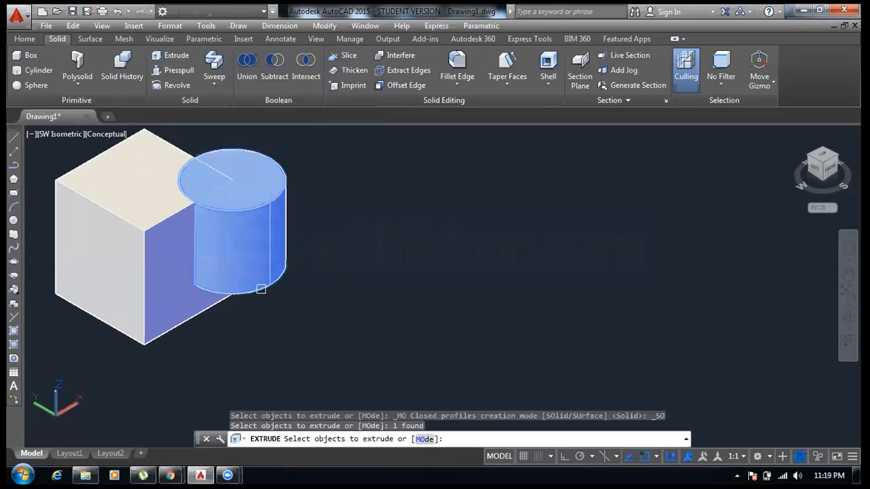
pyautogui.rightClick(261, 297)
pyautogui.click(272, 304)
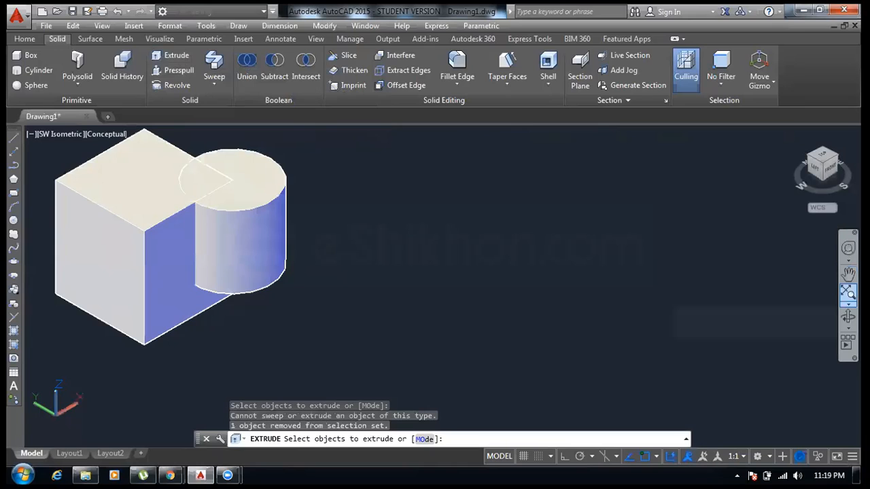
# - Orbit to the underside and try again to extrude the cylinder's bottom face with Extrude
pyautogui.click(848, 292)
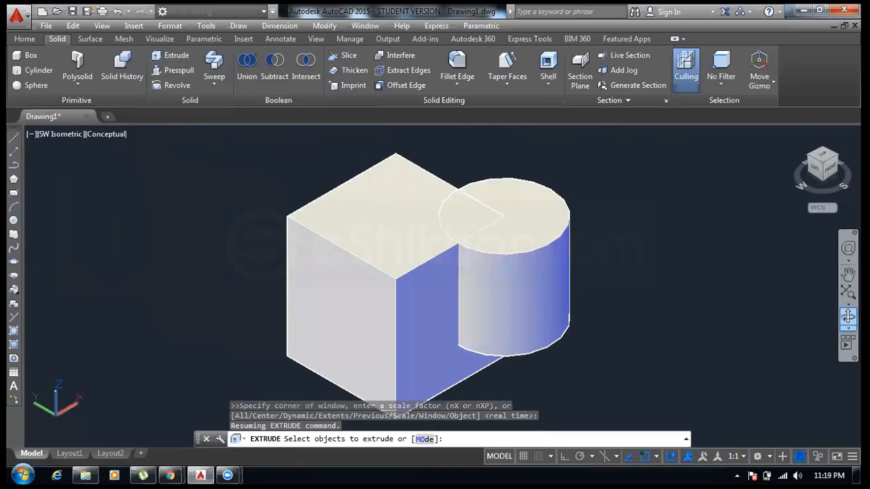
pyautogui.click(847, 317)
pyautogui.moveTo(537, 301); pyautogui.dragTo(497, 180)
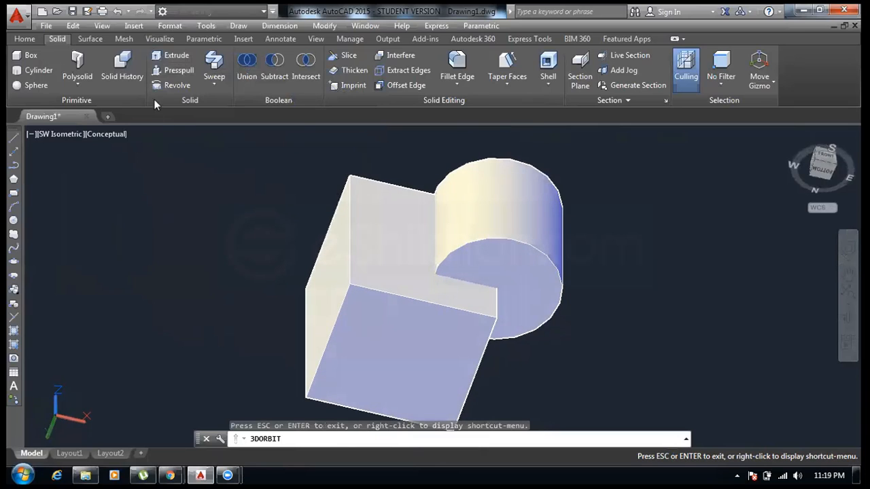
pyautogui.click(161, 56)
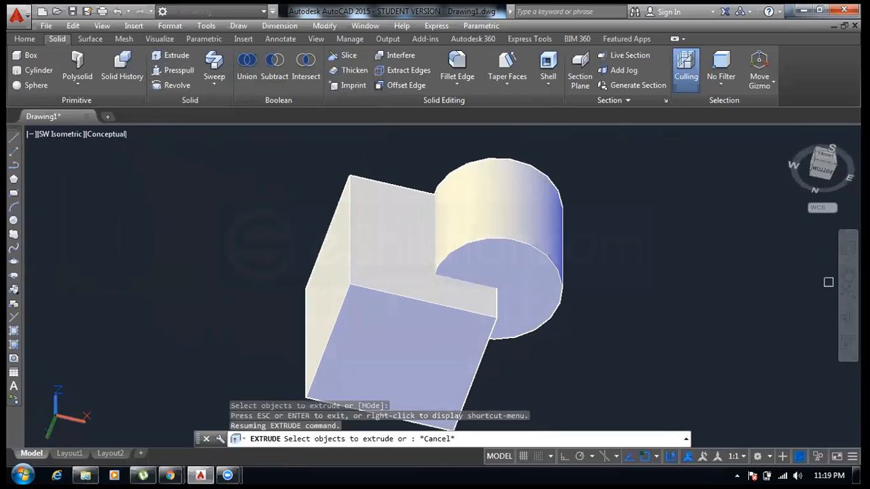
pyautogui.click(509, 258)
pyautogui.click(511, 278)
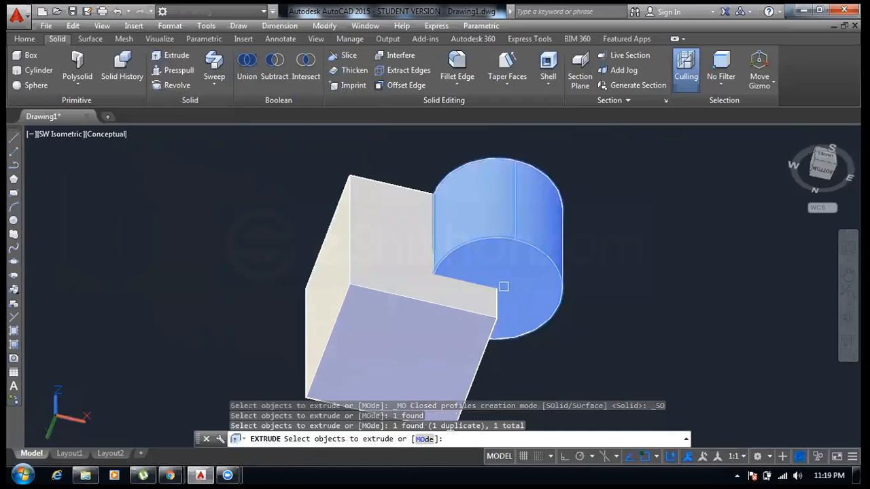
pyautogui.click(28, 40)
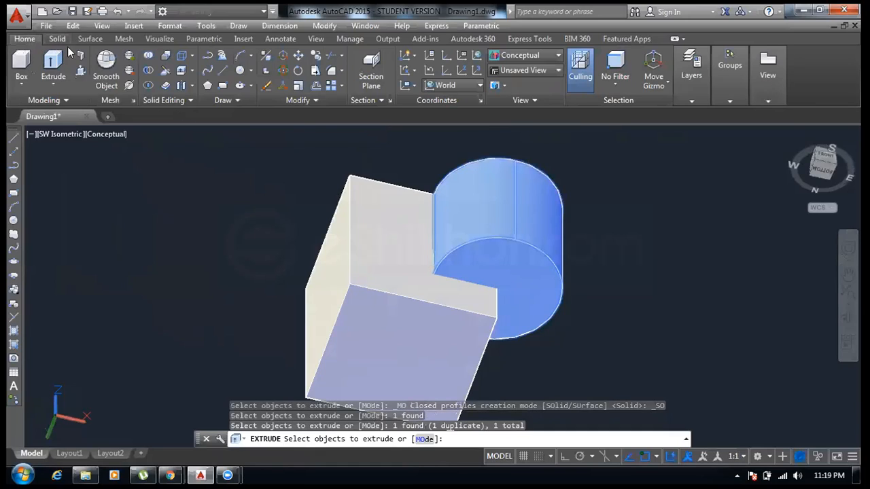
pyautogui.rightClick(286, 178)
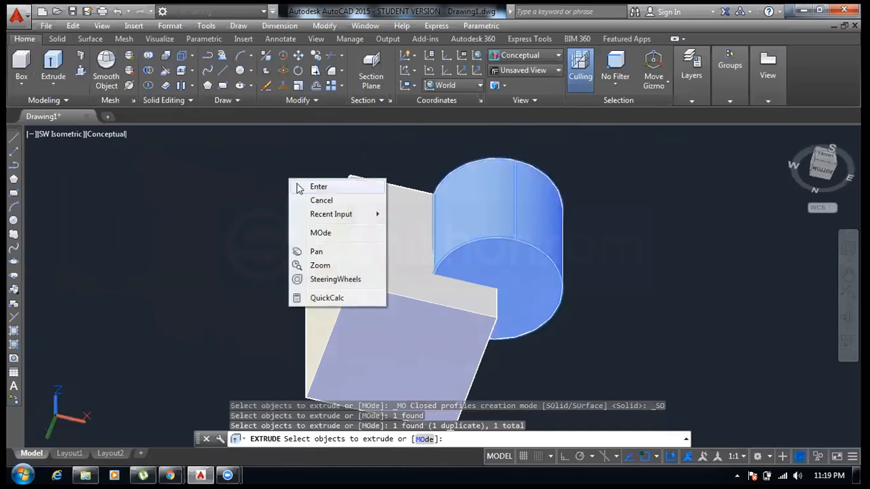
pyautogui.click(299, 191)
pyautogui.rightClick(280, 183)
pyautogui.click(288, 191)
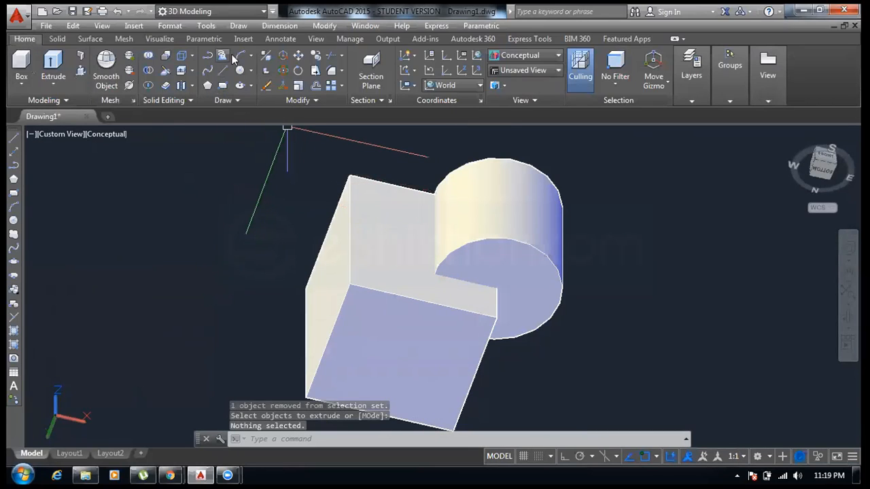
# - Extrude the cylinder's bottom face down to the box's base level with Extrude Faces, then exit the solid edit
pyautogui.click(193, 54)
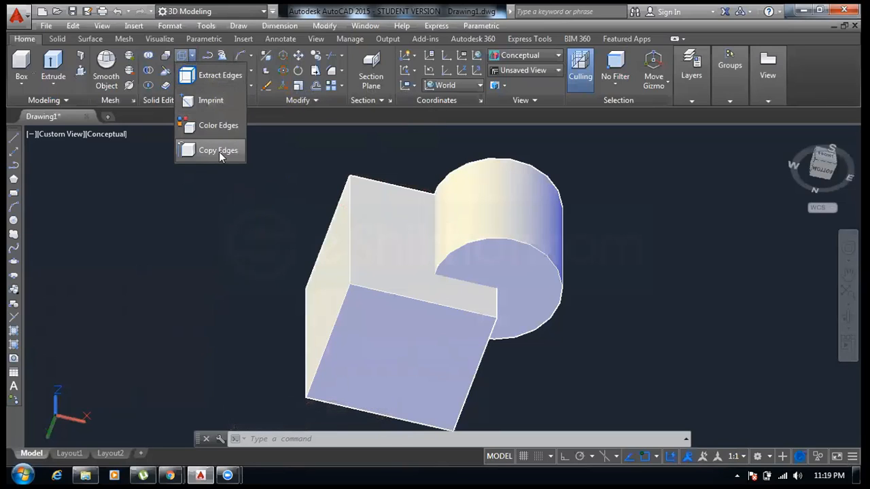
pyautogui.click(193, 71)
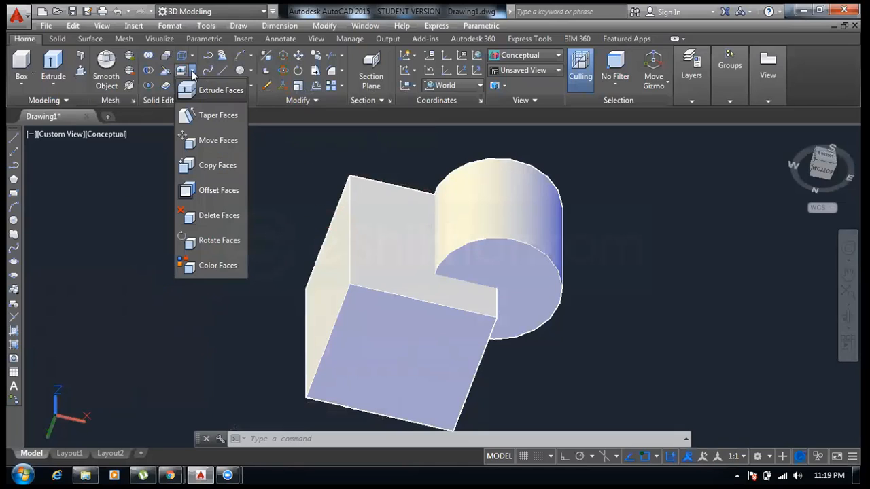
pyautogui.click(203, 93)
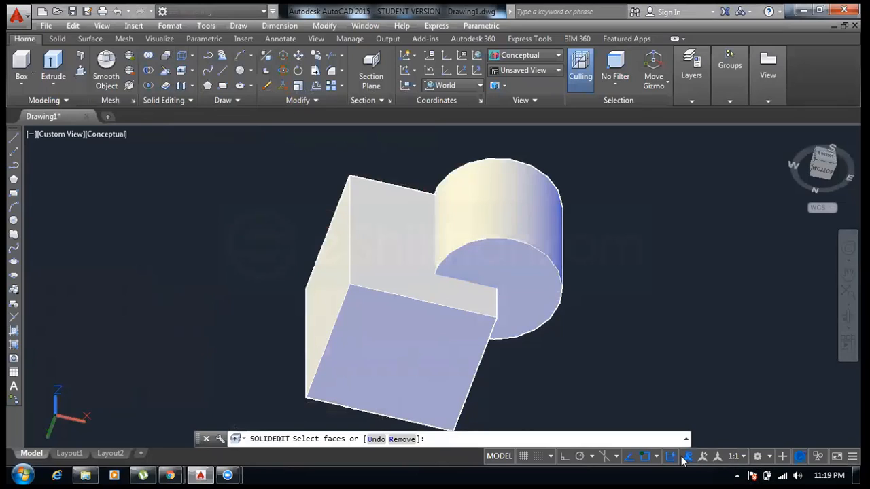
pyautogui.click(516, 291)
pyautogui.rightClick(516, 291)
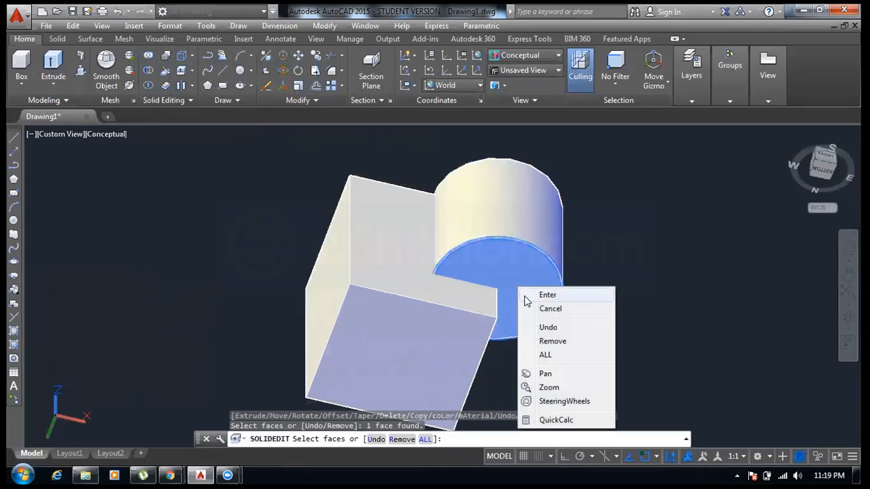
pyautogui.click(533, 295)
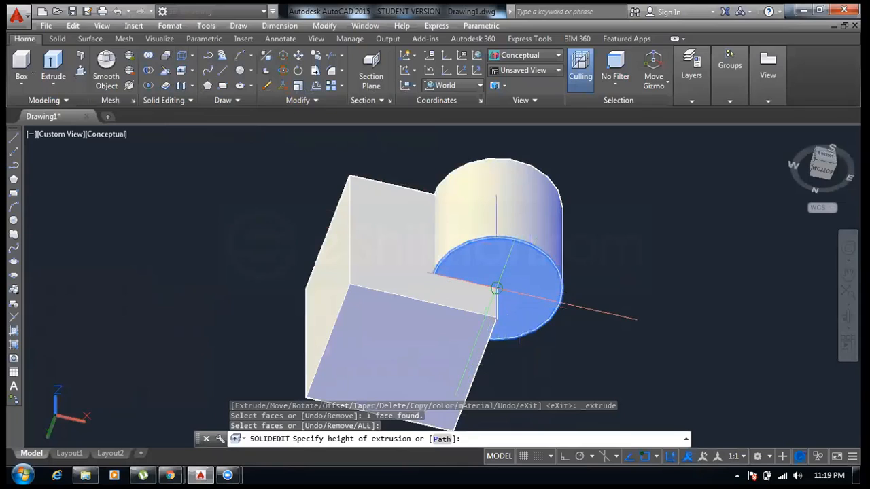
pyautogui.click(496, 289)
pyautogui.click(496, 317)
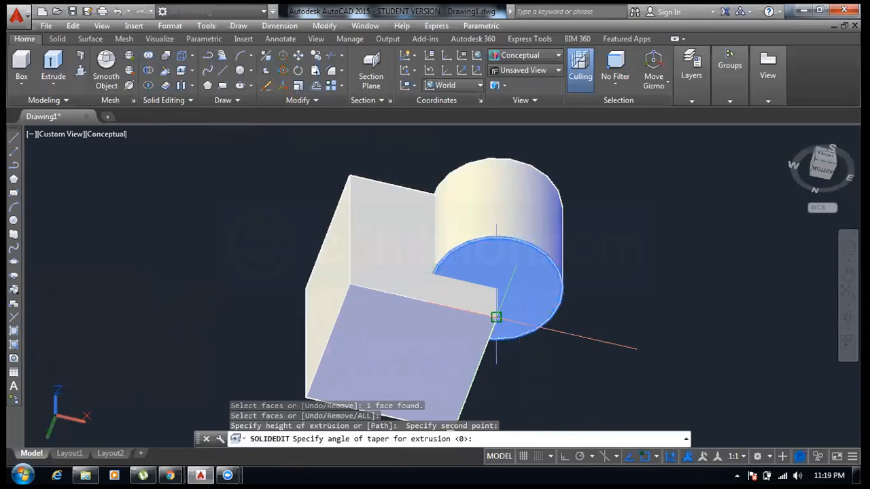
pyautogui.press('Return')
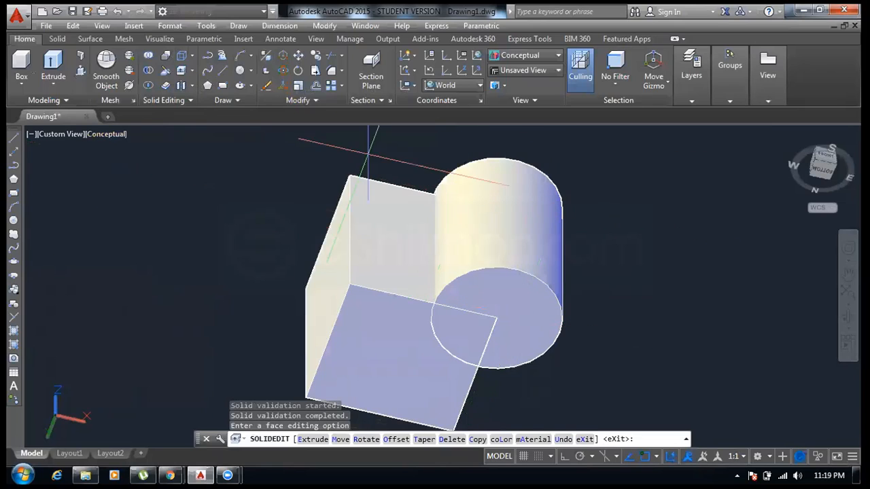
pyautogui.click(793, 135)
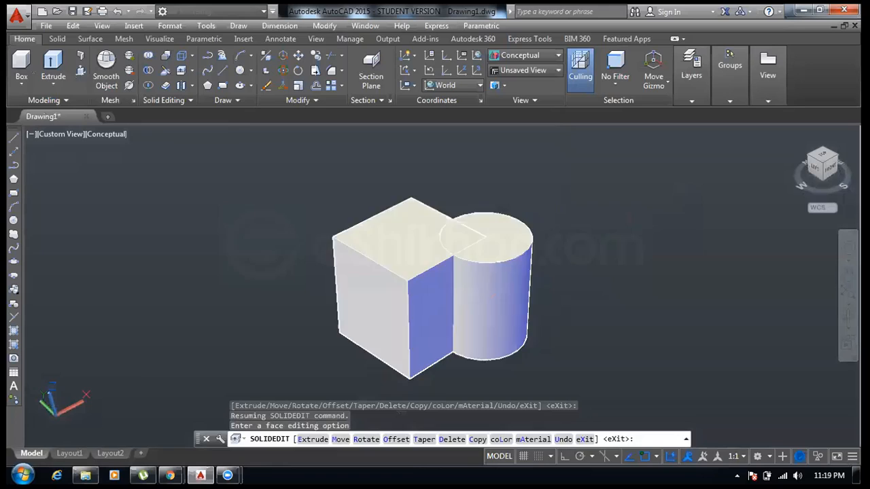
pyautogui.moveTo(425, 264); pyautogui.dragTo(311, 200, button='middle')
pyautogui.rightClick(220, 239)
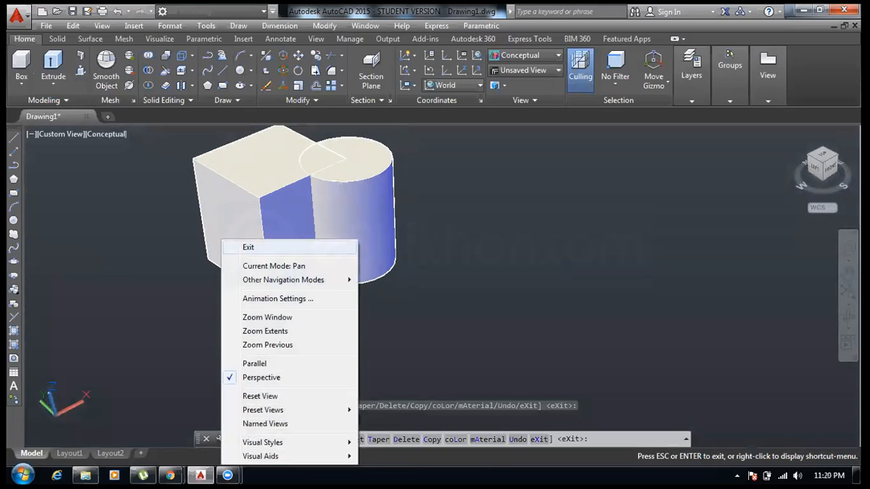
pyautogui.click(238, 247)
pyautogui.moveTo(288, 221); pyautogui.dragTo(198, 273, button='middle')
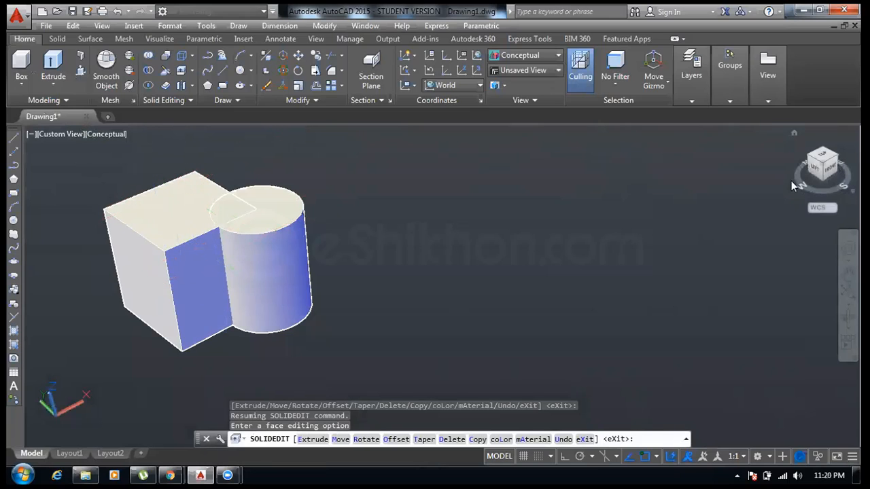
pyautogui.click(792, 132)
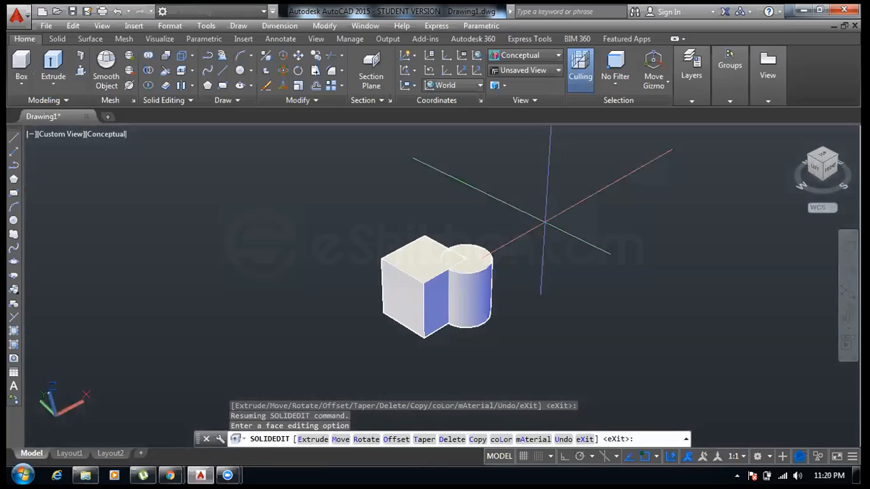
pyautogui.moveTo(495, 221); pyautogui.dragTo(276, 215, button='middle')
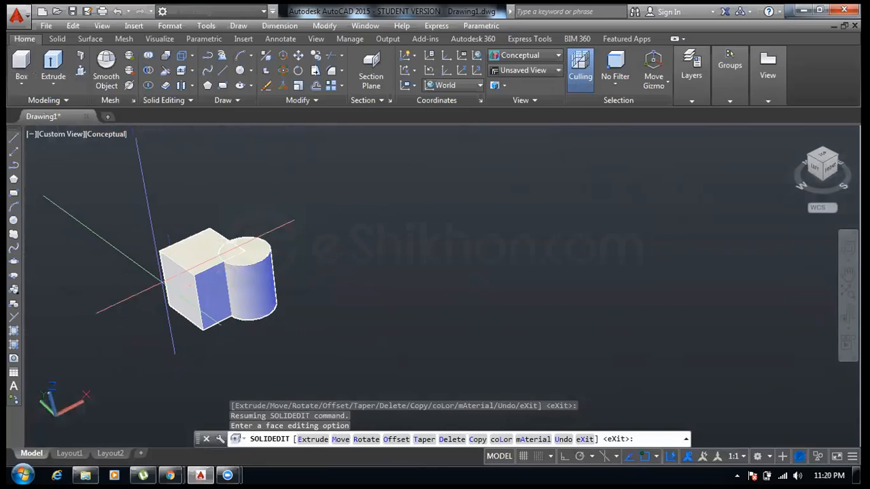
pyautogui.rightClick(305, 163)
pyautogui.click(328, 171)
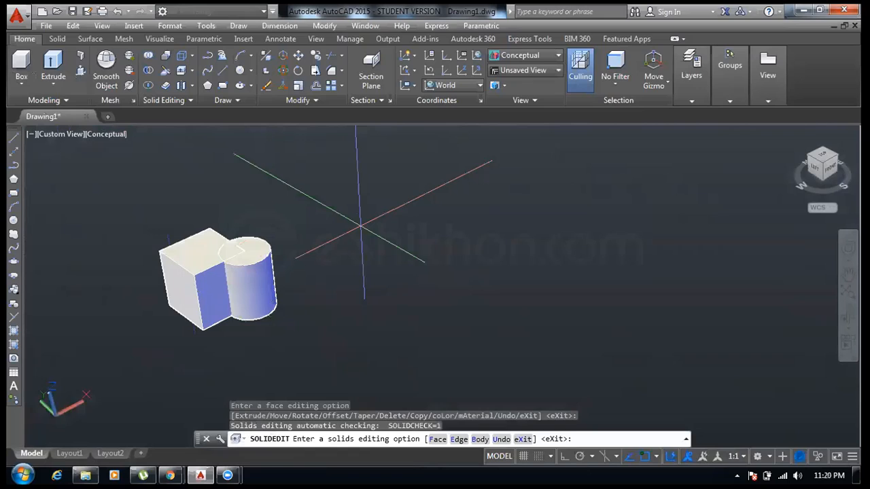
# - Select all solids and copy the box-and-cylinder pair twice to the right, side by side
pyautogui.hotkey('ctrl', 'a')
pyautogui.write('c')
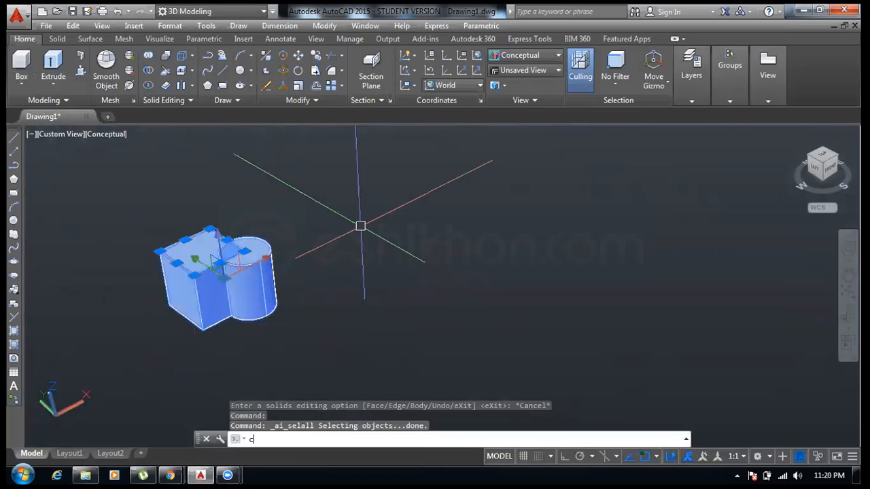
pyautogui.write('o')
pyautogui.press('Return')
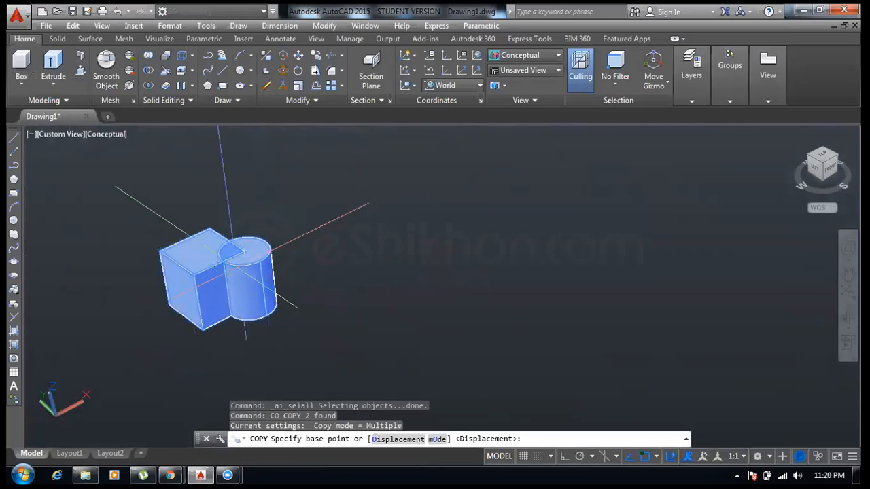
pyautogui.click(258, 243)
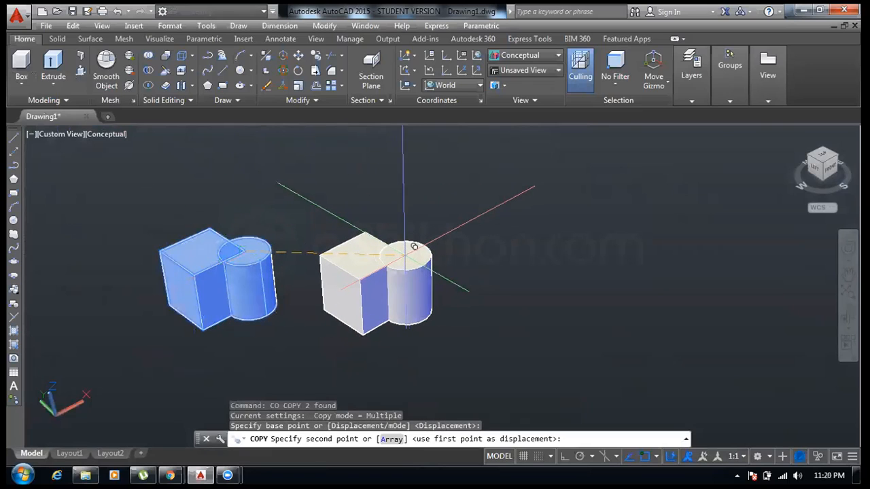
pyautogui.click(405, 253)
pyautogui.click(589, 249)
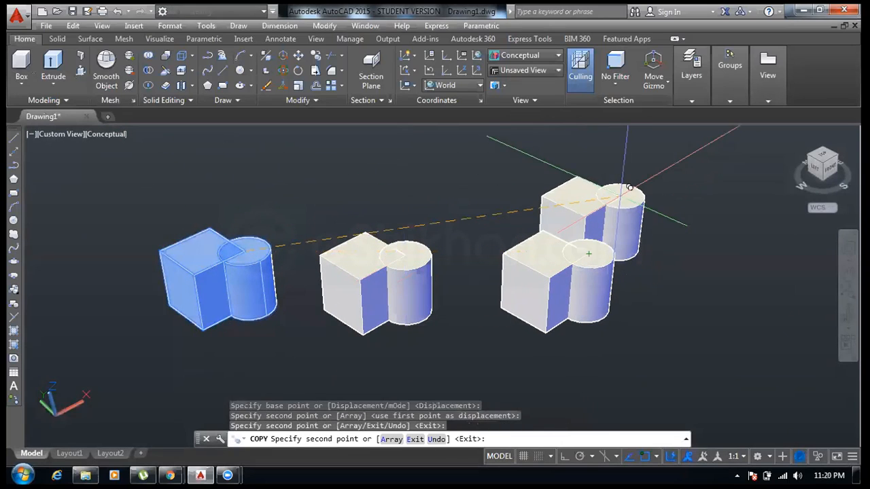
pyautogui.rightClick(620, 202)
pyautogui.click(649, 205)
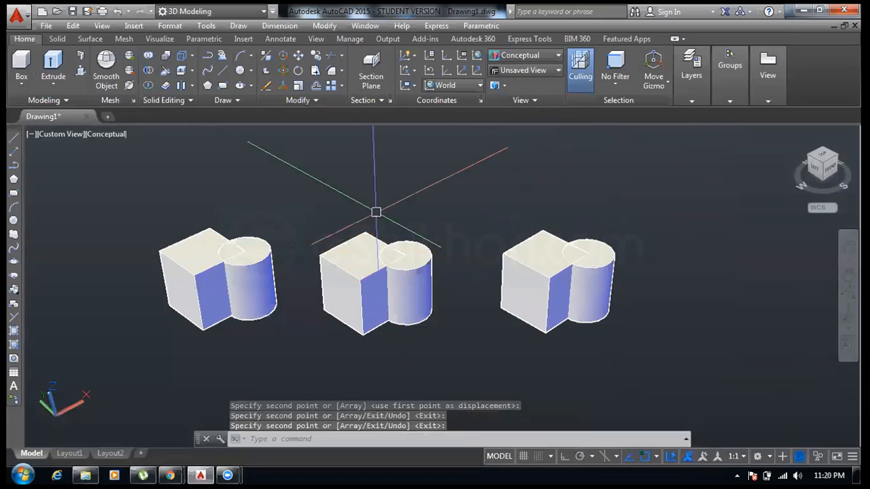
# - Set the viewport's visual style to Realistic
pyautogui.moveTo(374, 210); pyautogui.dragTo(259, 162, button='middle')
pyautogui.rightClick(259, 161)
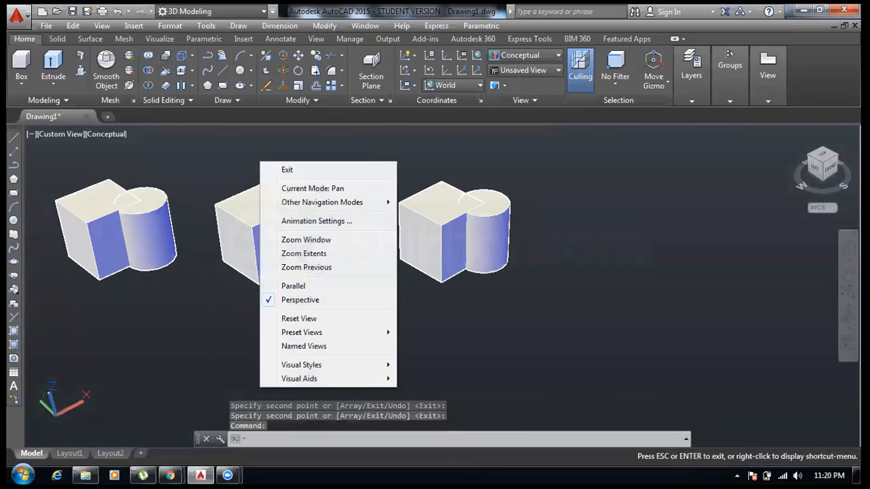
pyautogui.click(268, 169)
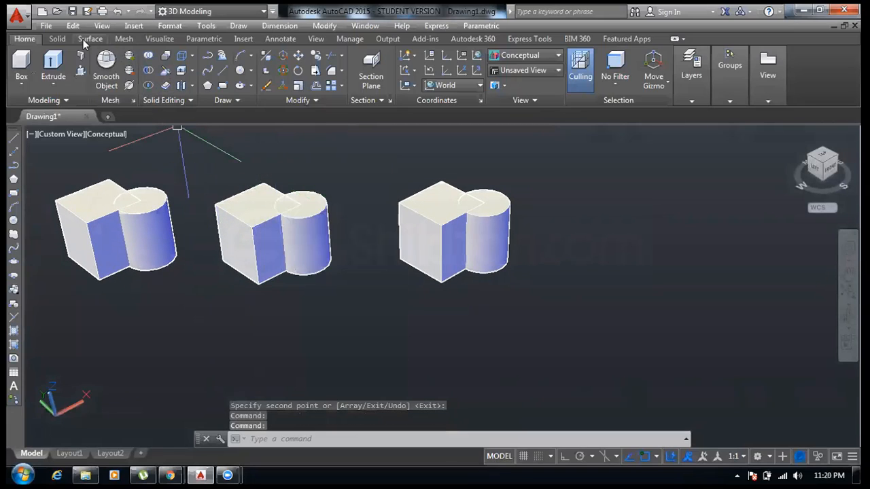
pyautogui.click(57, 39)
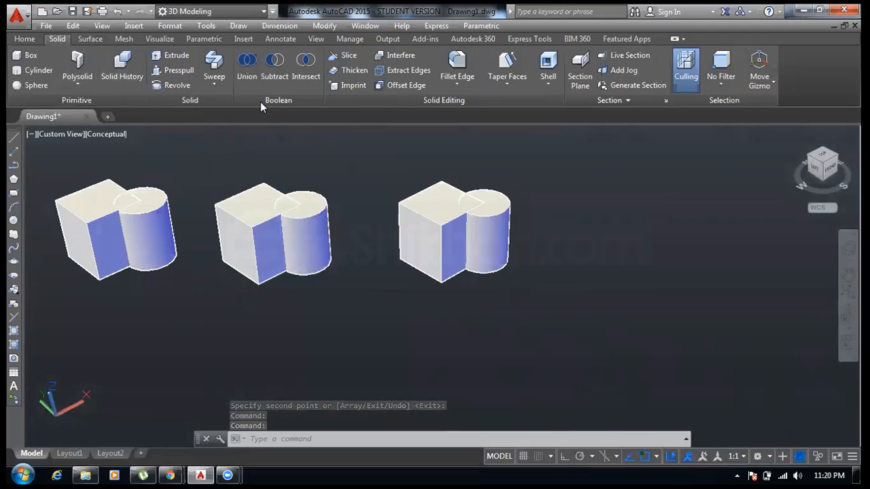
pyautogui.click(249, 81)
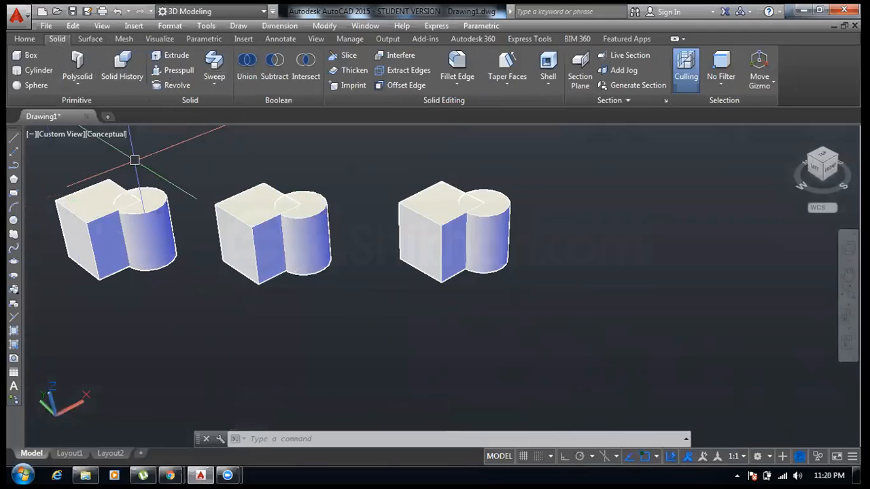
pyautogui.click(166, 168)
pyautogui.click(132, 194)
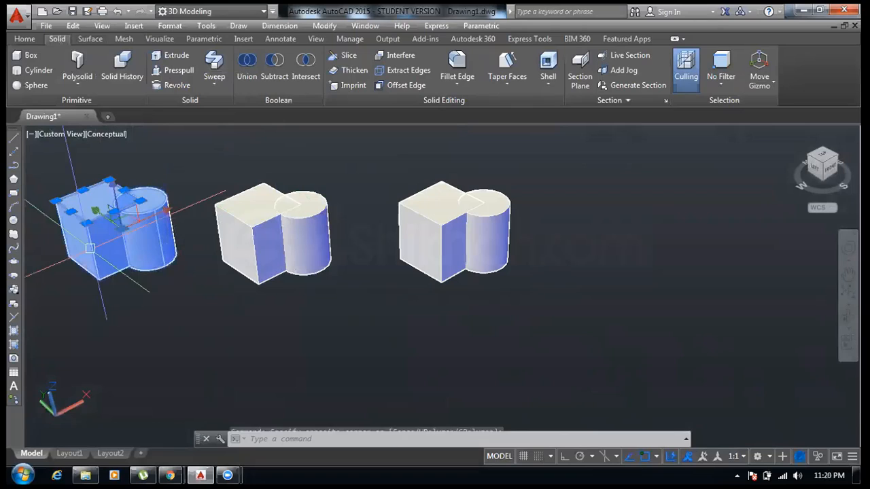
pyautogui.click(106, 135)
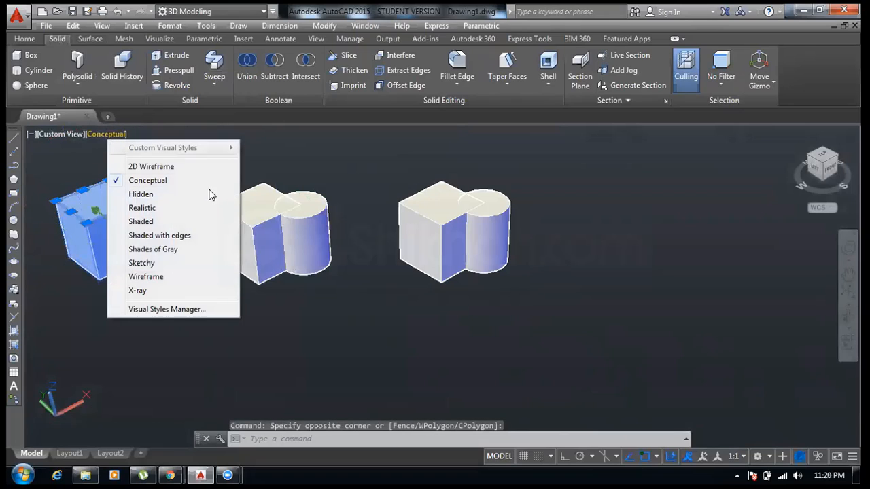
pyautogui.click(173, 209)
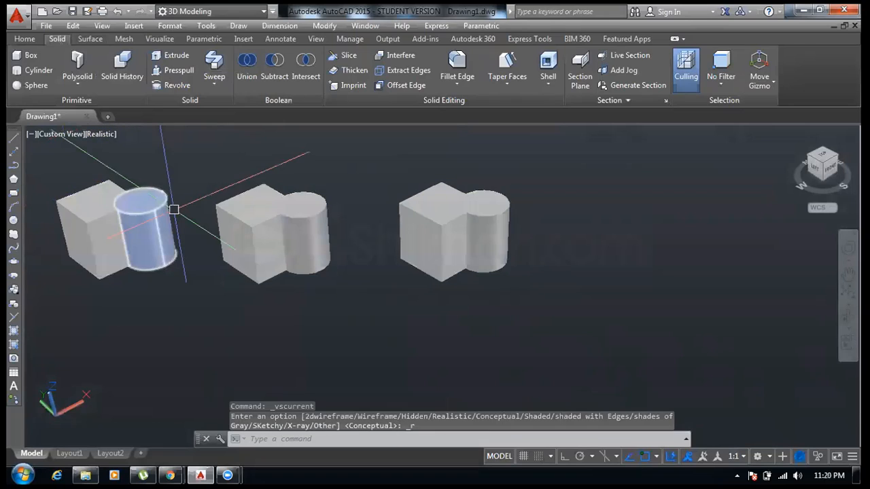
# - Switch the viewport's visual style to Conceptual
pyautogui.moveTo(157, 171); pyautogui.dragTo(228, 206, button='middle')
pyautogui.middleClick(229, 206)
pyautogui.middleClick(229, 206)
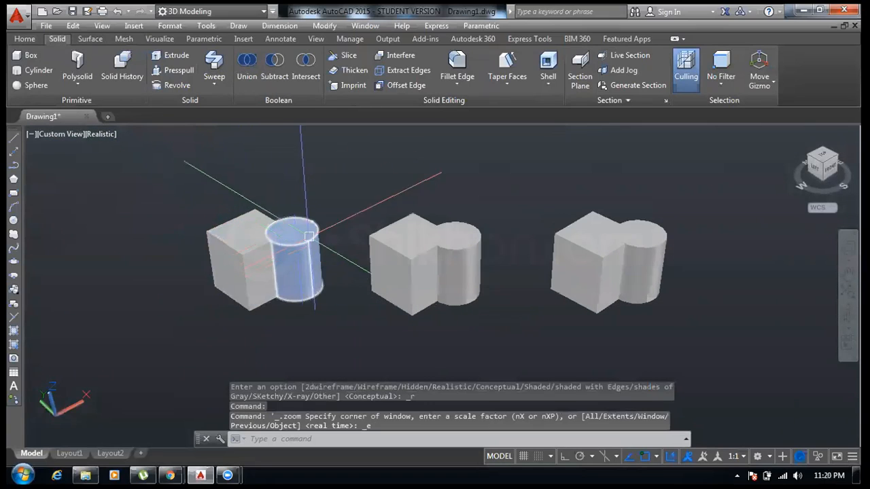
pyautogui.click(104, 135)
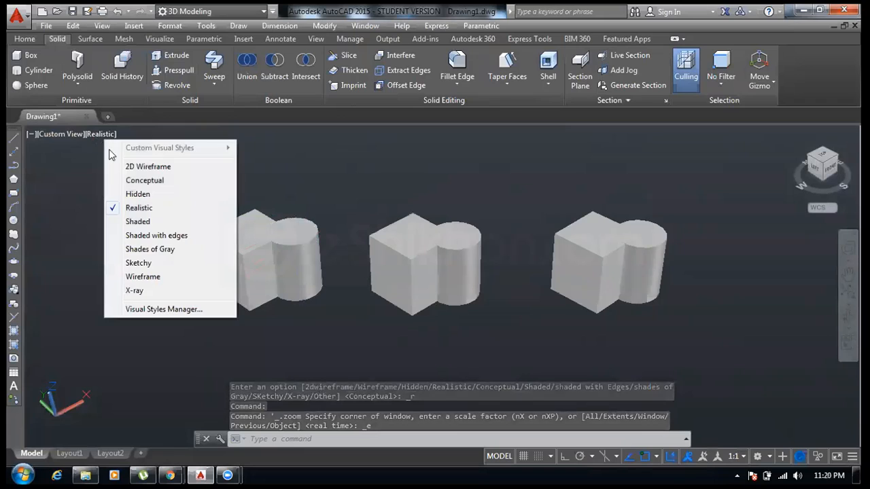
pyautogui.click(148, 183)
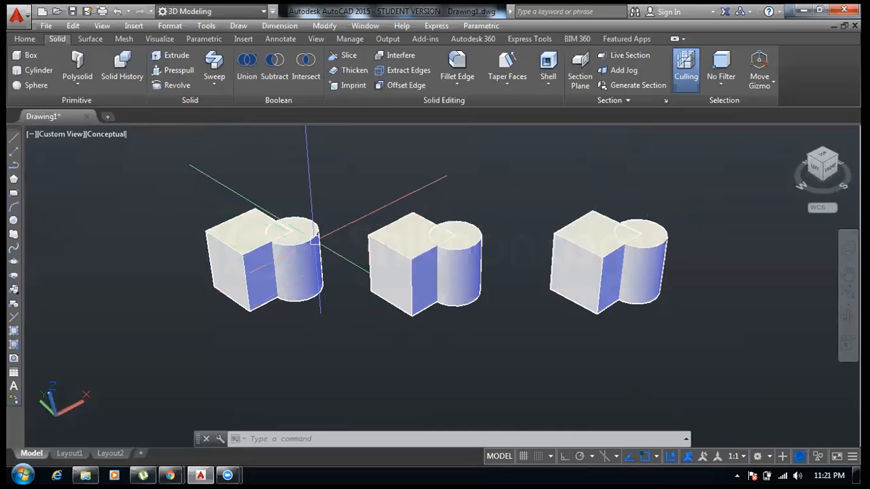
pyautogui.click(299, 251)
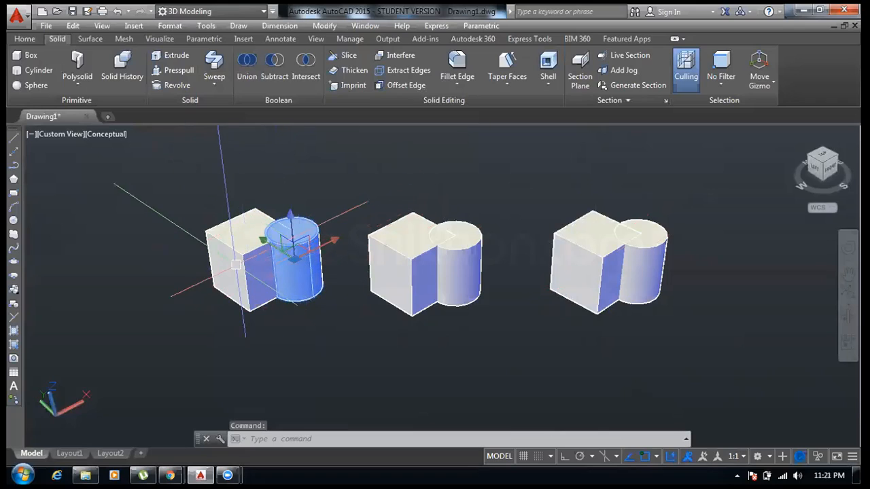
pyautogui.click(250, 242)
pyautogui.press('Escape')
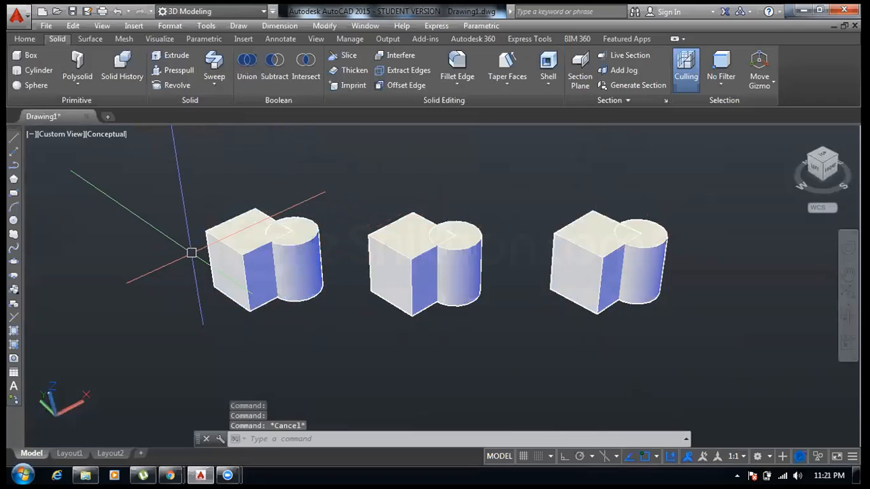
# - Union the first box and its cylinder into a single solid
pyautogui.click(265, 74)
pyautogui.click(246, 76)
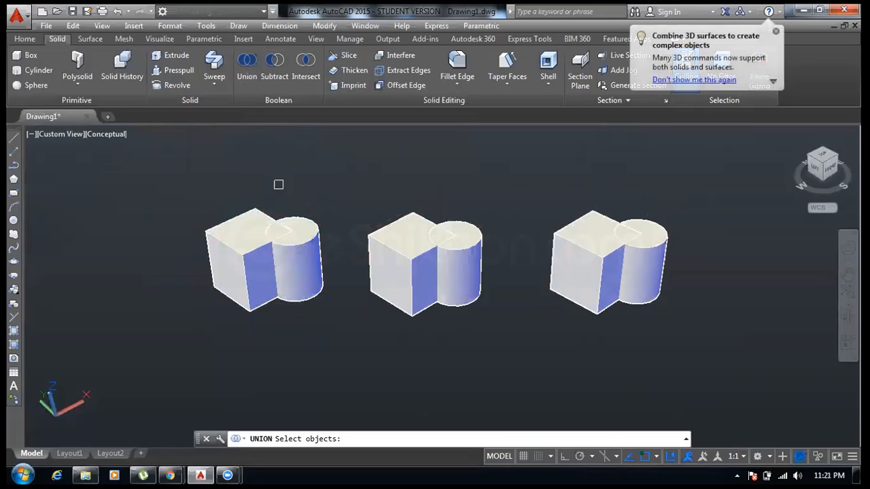
pyautogui.click(311, 238)
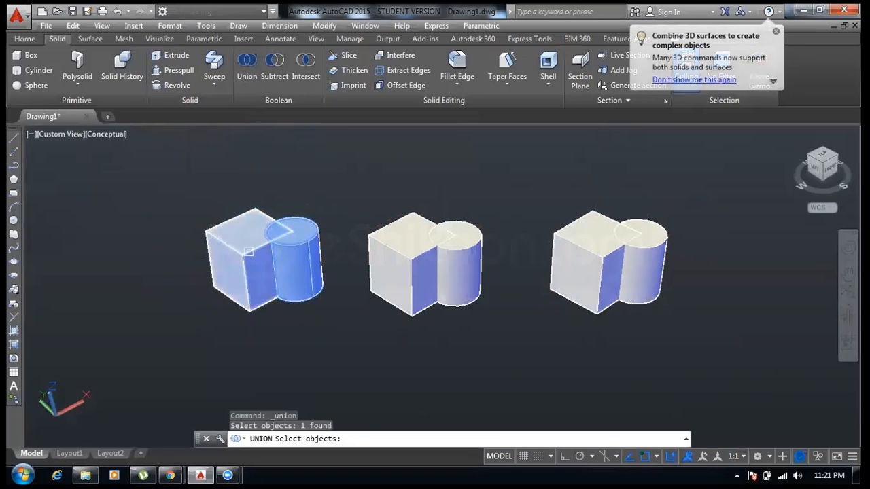
pyautogui.click(266, 267)
pyautogui.press('Return')
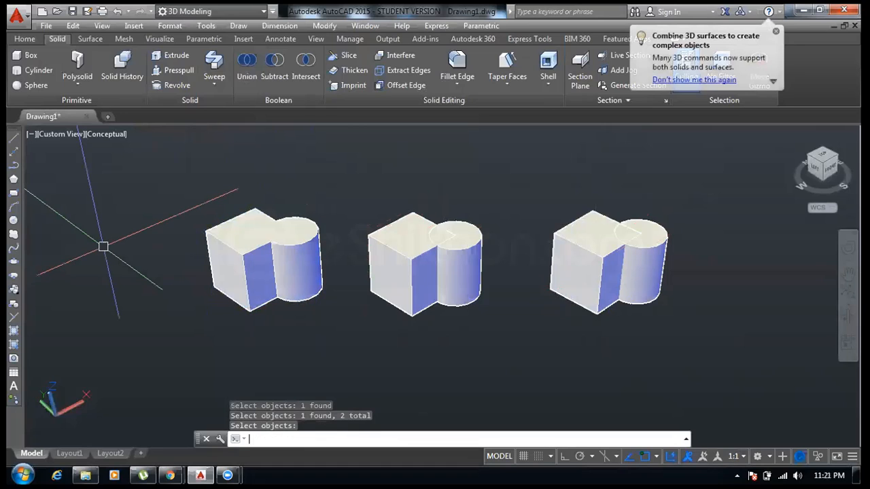
# - Subtract the middle pair's cylinder from its box, then undo the subtraction
pyautogui.scroll(2, 380, 278)
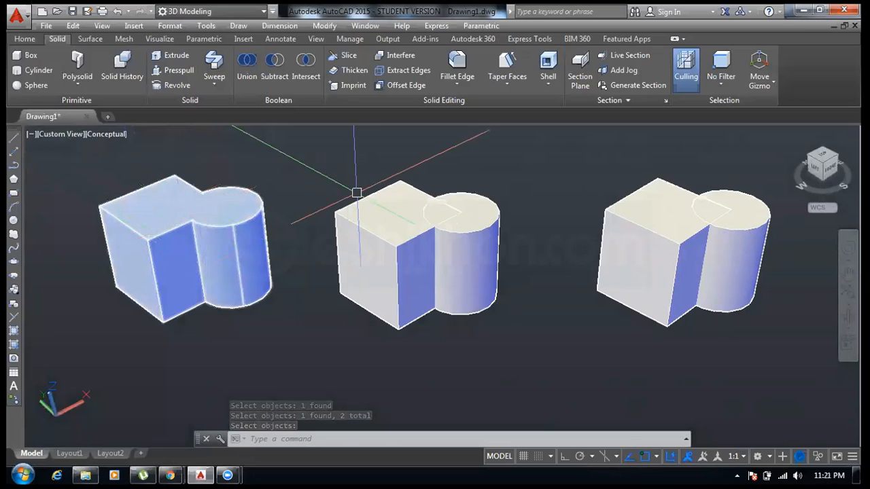
pyautogui.moveTo(360, 182); pyautogui.dragTo(307, 186, button='middle')
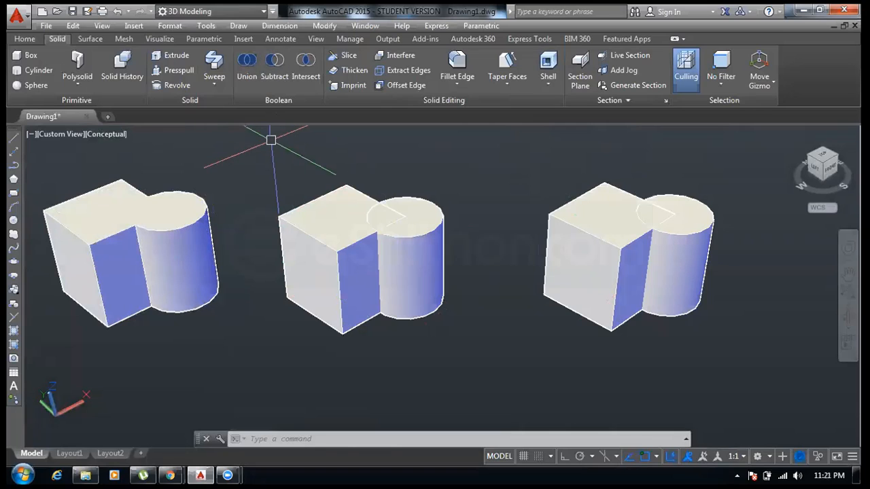
pyautogui.click(275, 76)
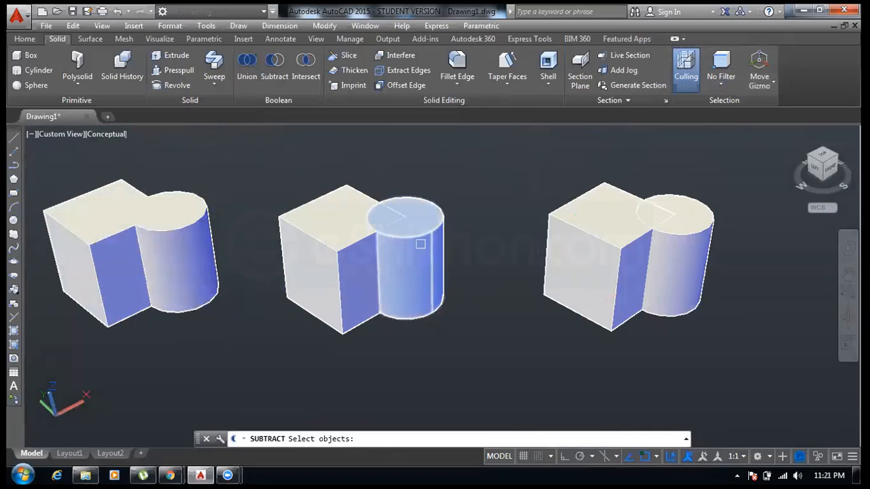
pyautogui.click(307, 236)
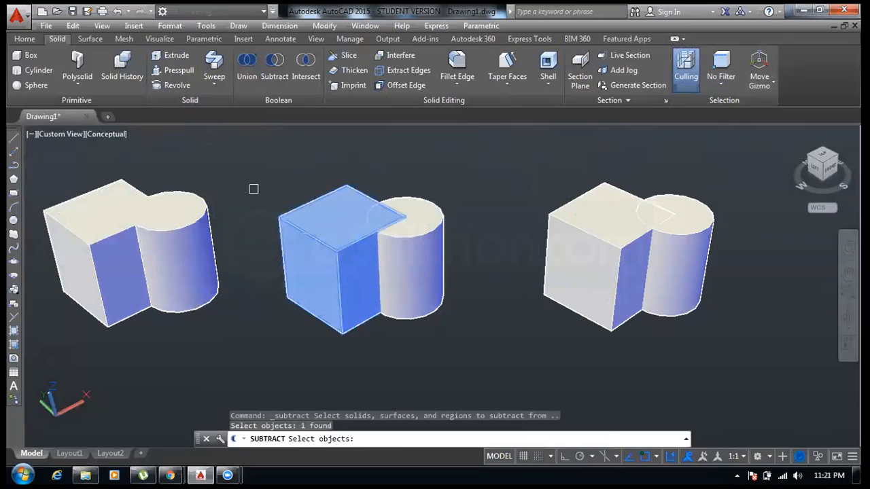
pyautogui.press('Return')
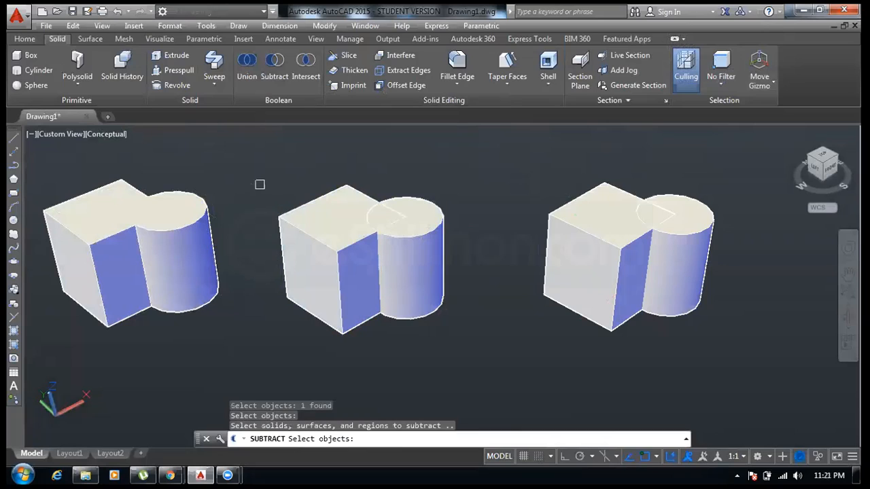
pyautogui.click(410, 237)
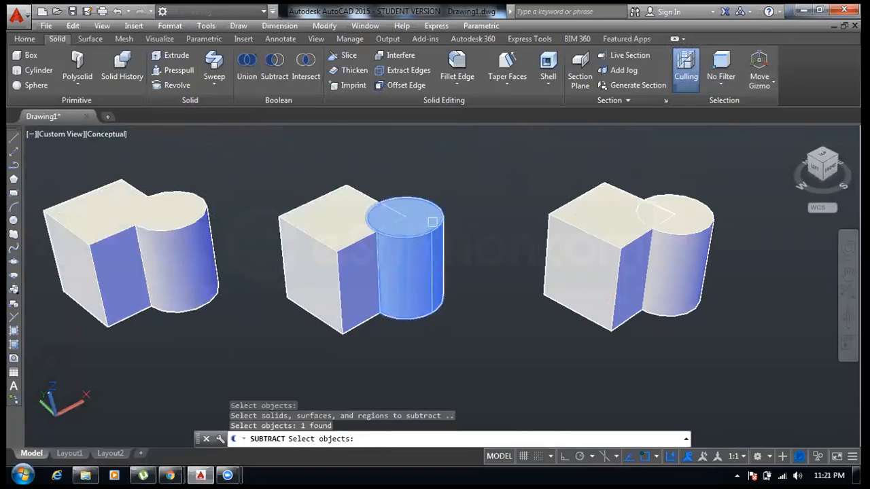
pyautogui.press('Return')
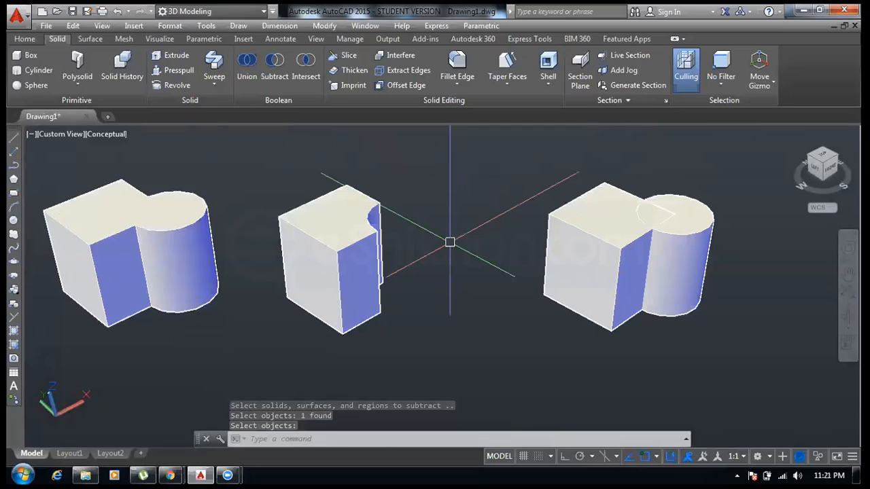
pyautogui.hotkey('ctrl', 'z')
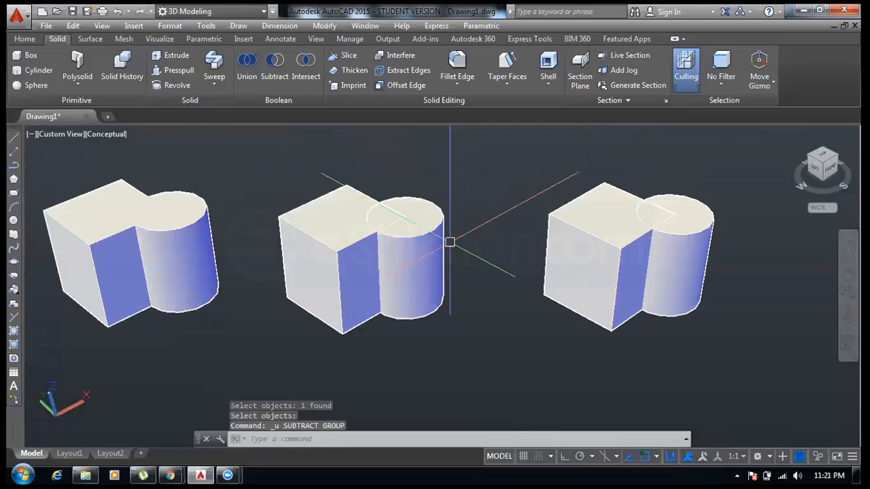
# - Repeat subtracting the middle cylinder from its box and undo it again
pyautogui.click(272, 66)
pyautogui.click(296, 230)
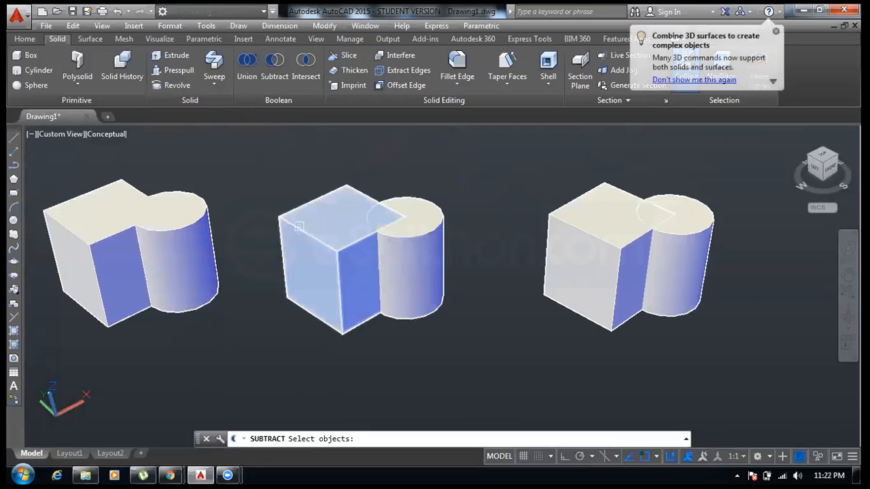
pyautogui.click(299, 226)
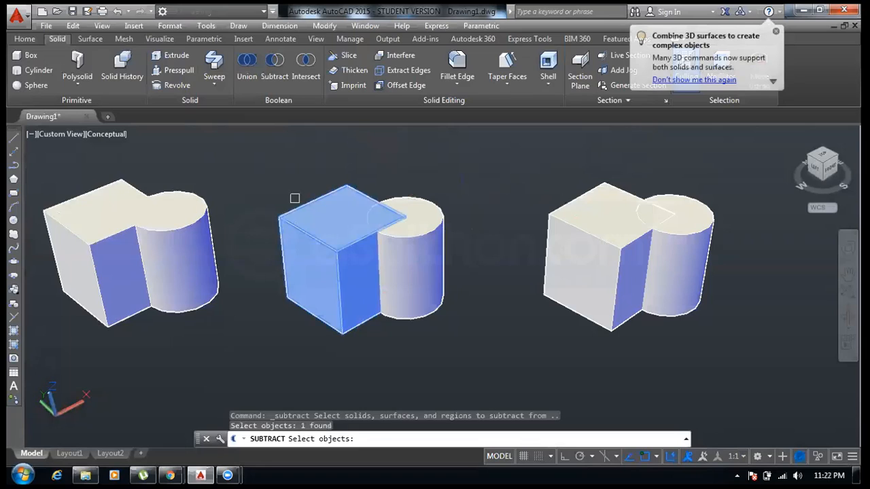
pyautogui.press('Return')
pyautogui.click(424, 241)
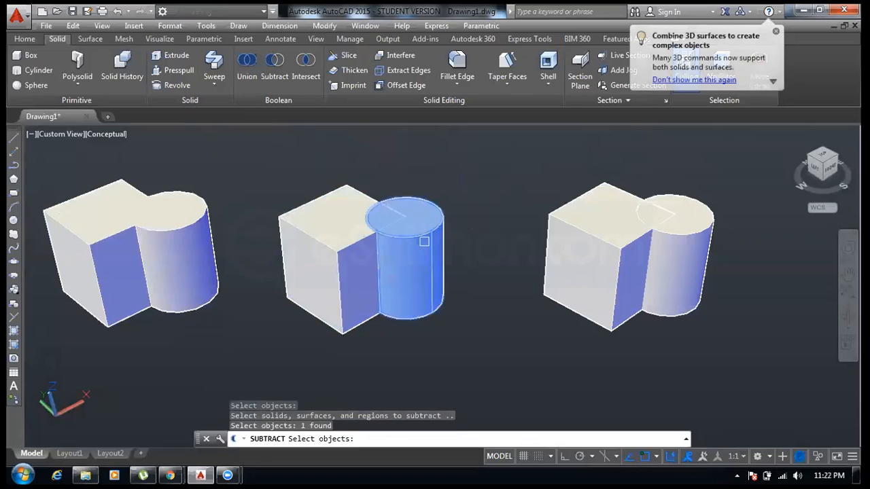
pyautogui.press('Return')
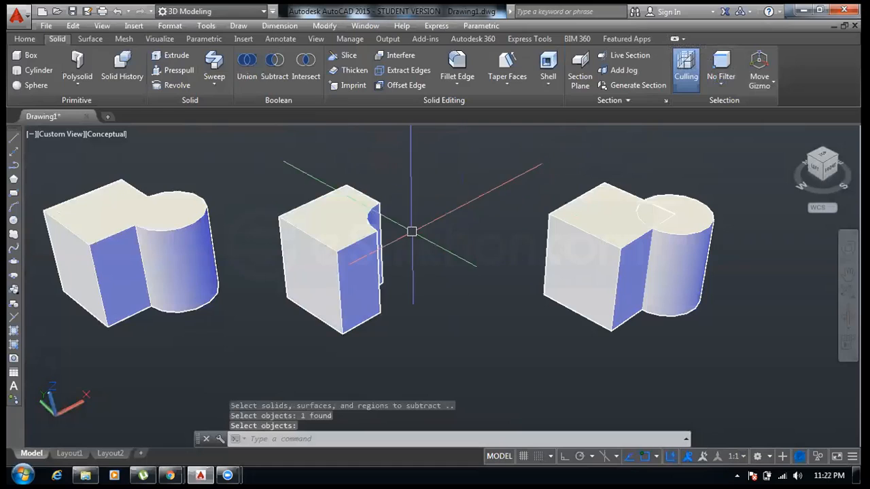
pyautogui.scroll(2, 378, 220)
pyautogui.scroll(-3, 376, 218)
pyautogui.moveTo(378, 218); pyautogui.dragTo(329, 215, button='middle')
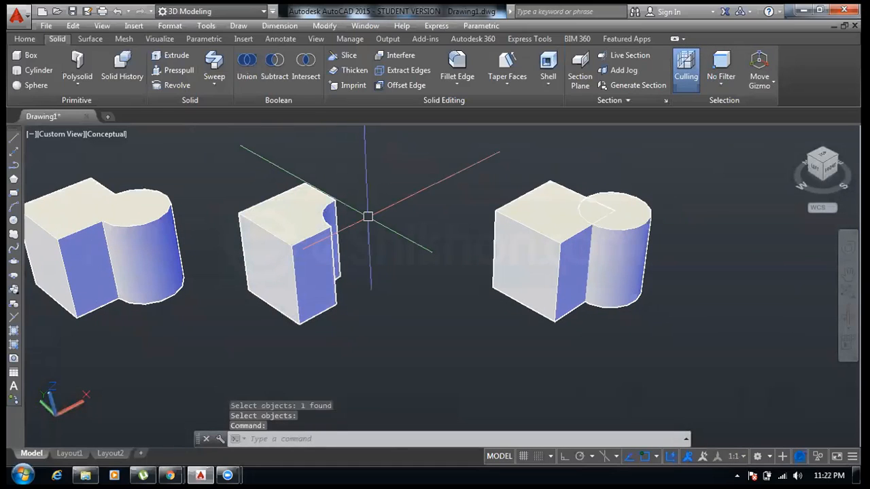
pyautogui.hotkey('ctrl', 'z')
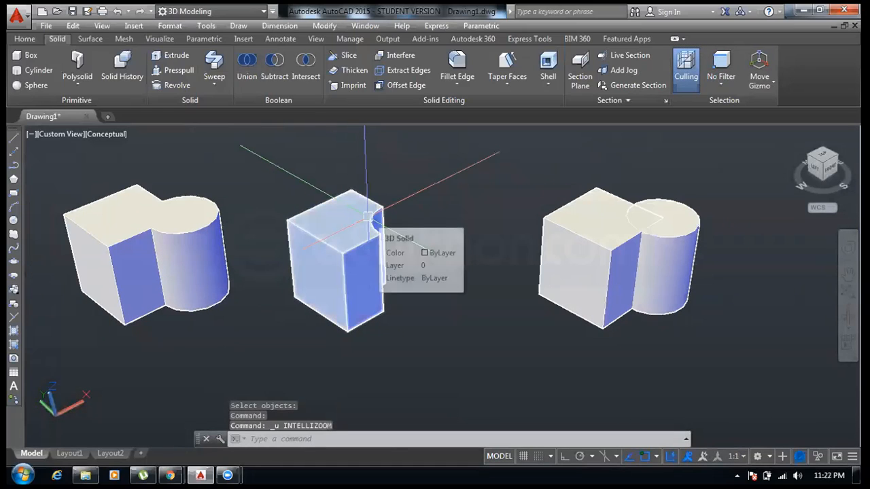
pyautogui.hotkey('ctrl', 'z')
pyautogui.hotkey('ctrl', 'z')
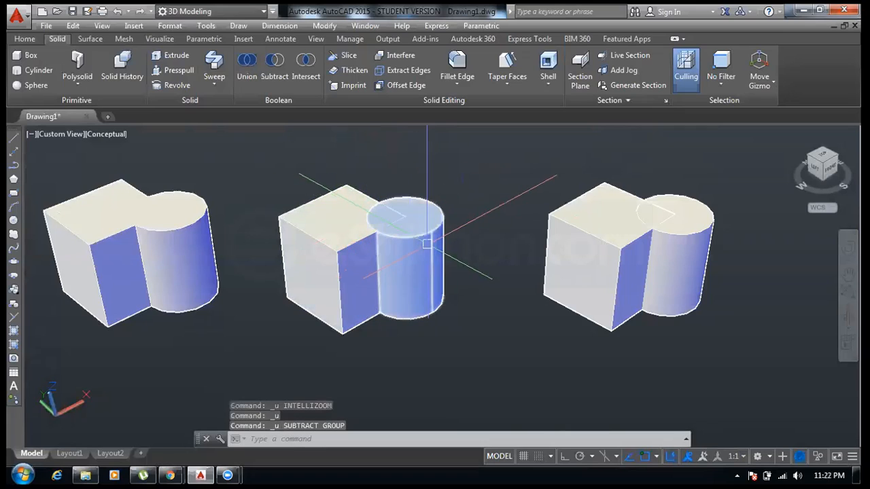
# - Subtract the middle box from its cylinder, leaving a notched cylinder
pyautogui.click(272, 68)
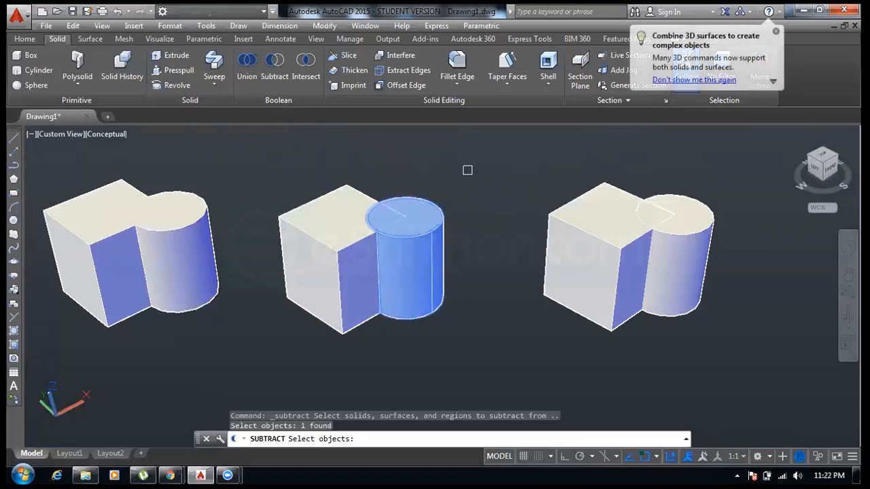
pyautogui.press('Return')
pyautogui.click(337, 252)
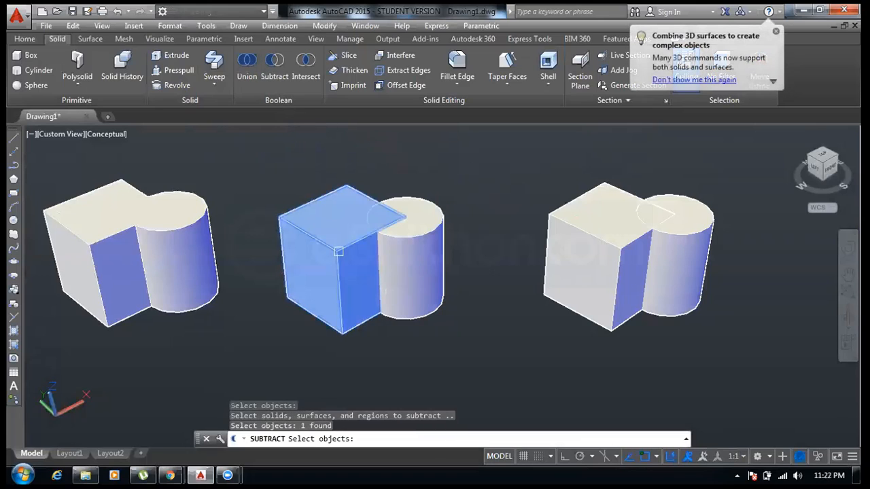
pyautogui.press('Return')
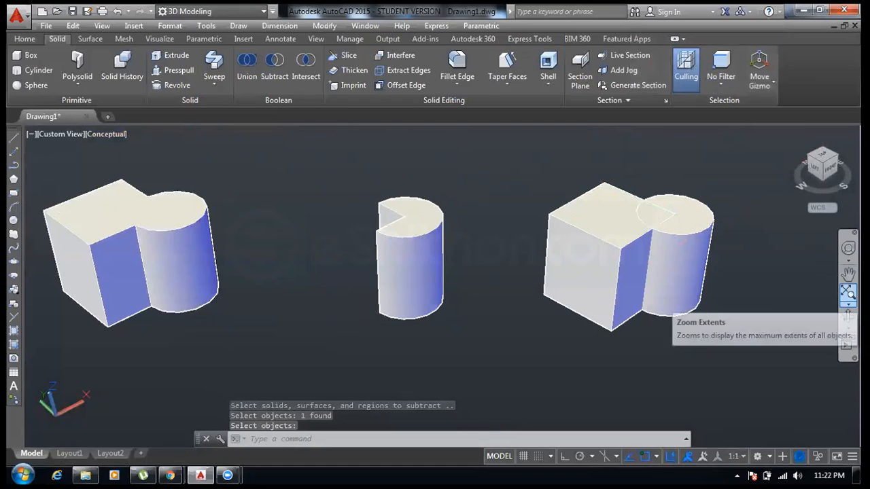
# - Intersect the third box and its cylinder, then undo the intersection
pyautogui.click(848, 316)
pyautogui.moveTo(399, 265)
pyautogui.mouseDown()
pyautogui.moveTo(489, 264)
pyautogui.moveTo(380, 252)
pyautogui.moveTo(408, 258)
pyautogui.mouseUp()
pyautogui.rightClick(445, 188)
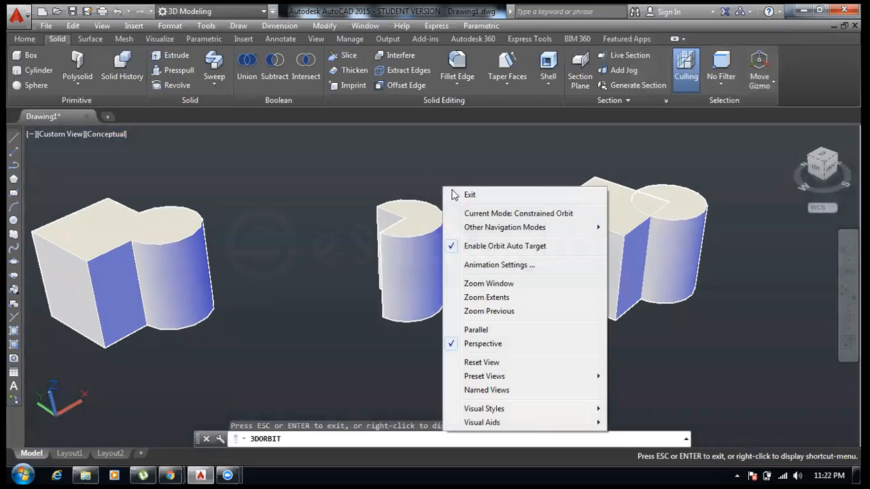
pyautogui.click(457, 192)
pyautogui.moveTo(460, 173); pyautogui.dragTo(290, 178, button='middle')
pyautogui.moveTo(291, 178); pyautogui.dragTo(262, 184)
pyautogui.rightClick(279, 188)
pyautogui.click(287, 189)
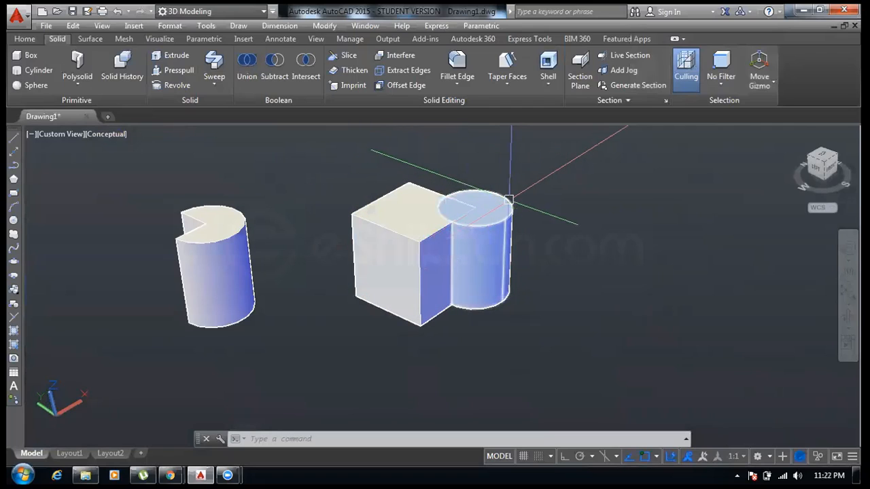
pyautogui.click(305, 76)
pyautogui.click(381, 228)
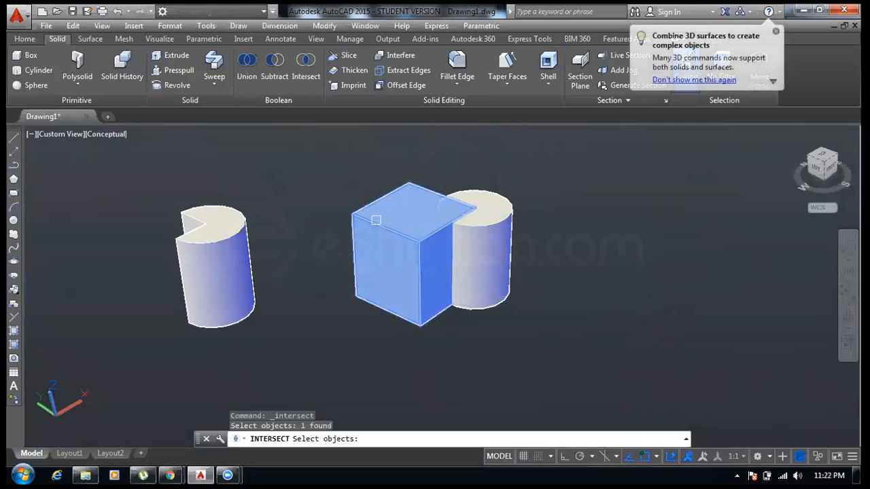
pyautogui.click(505, 224)
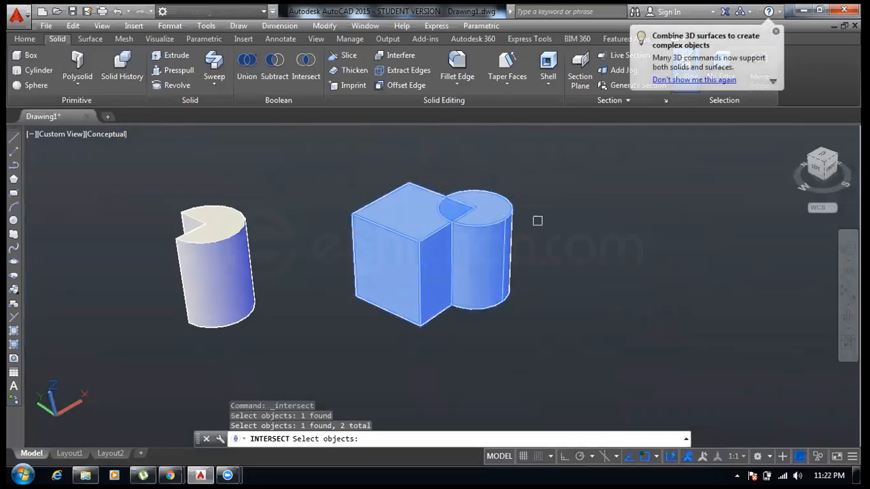
pyautogui.press('Return')
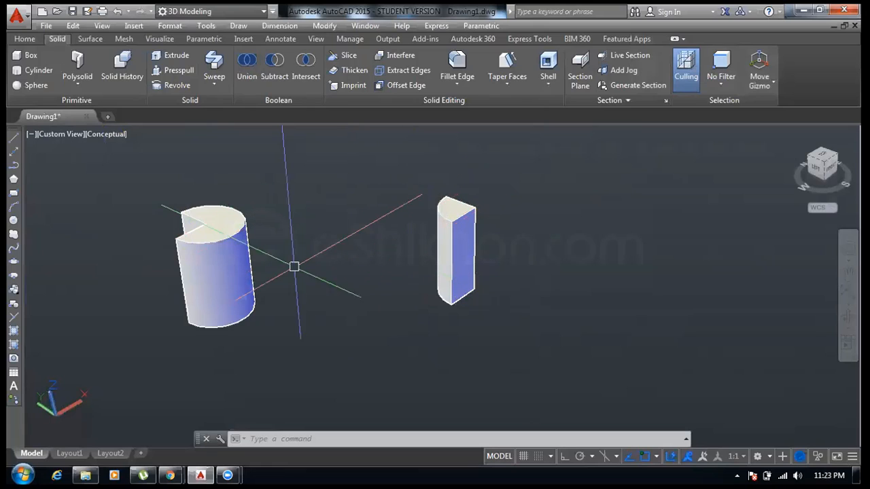
pyautogui.hotkey('ctrl', 'z')
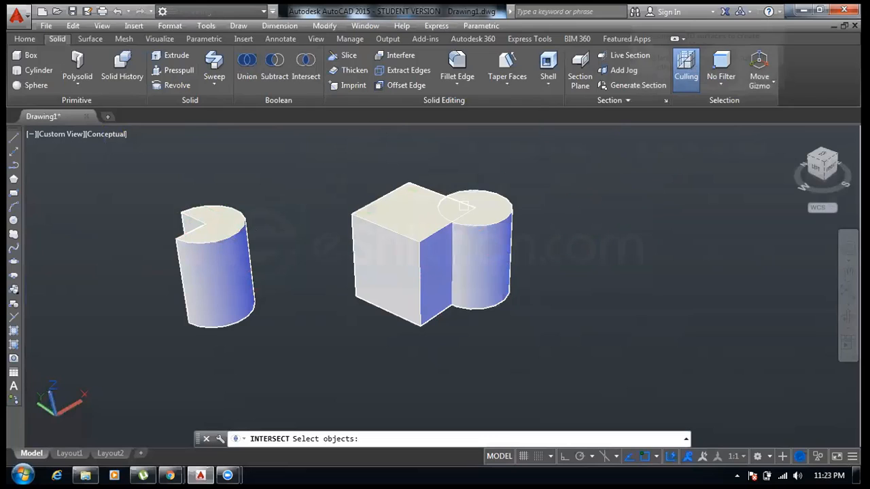
# - Intersect the third box and cylinder to keep only their overlapping volume
pyautogui.click(479, 229)
pyautogui.click(420, 235)
pyautogui.click(420, 235)
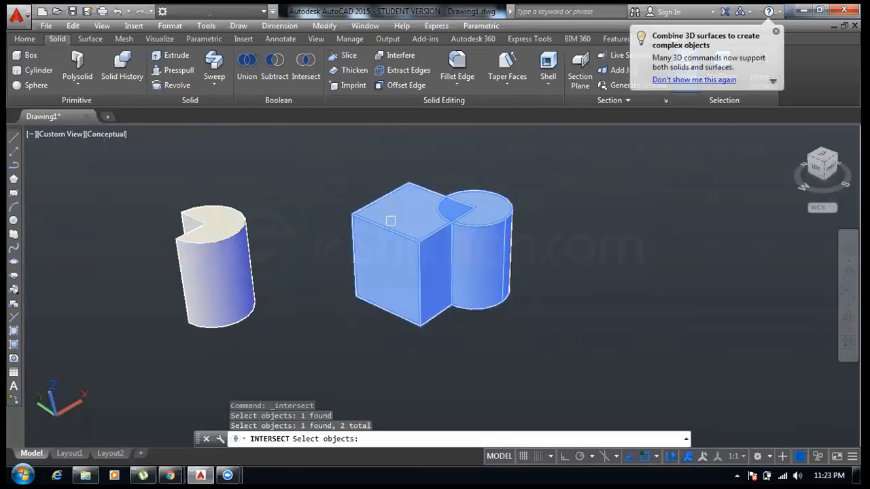
pyautogui.press('Return')
pyautogui.scroll(-3, 390, 220)
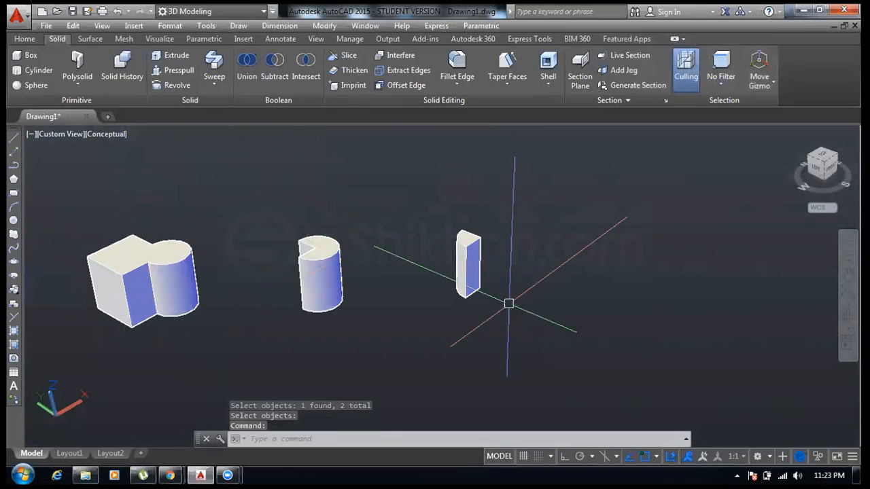
pyautogui.moveTo(233, 233); pyautogui.dragTo(267, 193, button='middle')
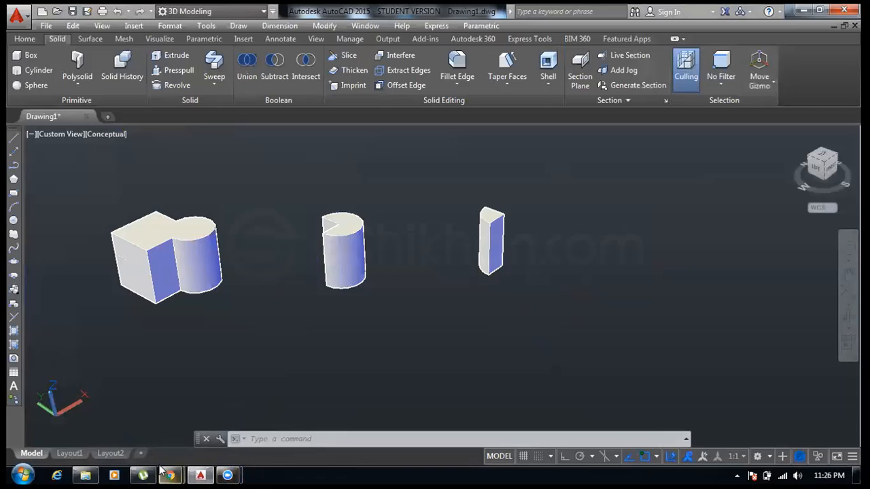
# - Open the bracket reference drawing PDF in the browser to study it, then return to the modeling drawing
pyautogui.moveTo(170, 475)
pyautogui.click(243, 419)
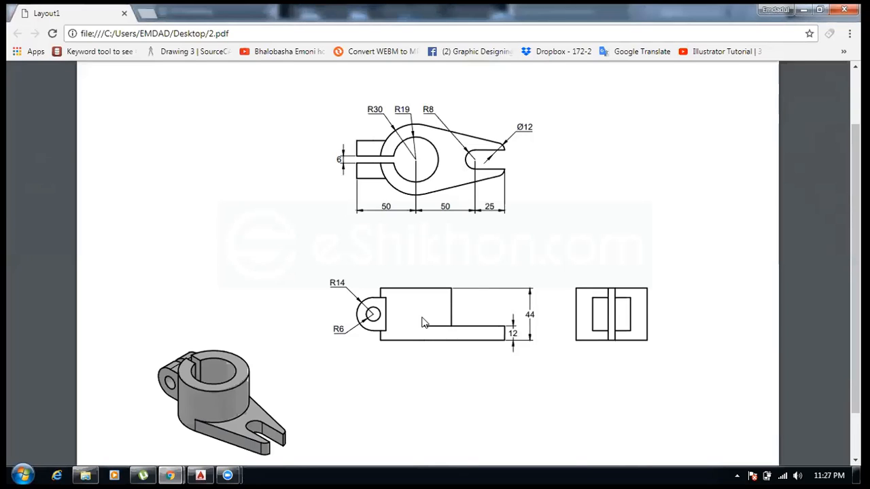
pyautogui.click(803, 9)
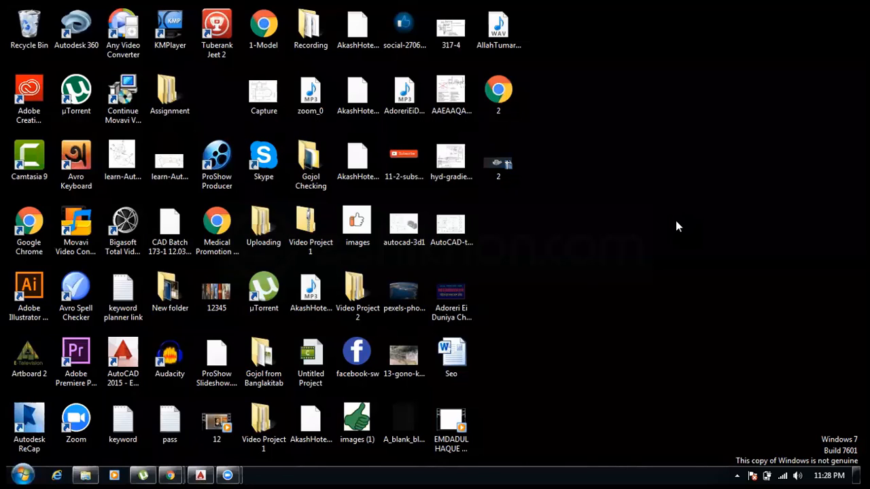
pyautogui.click(201, 475)
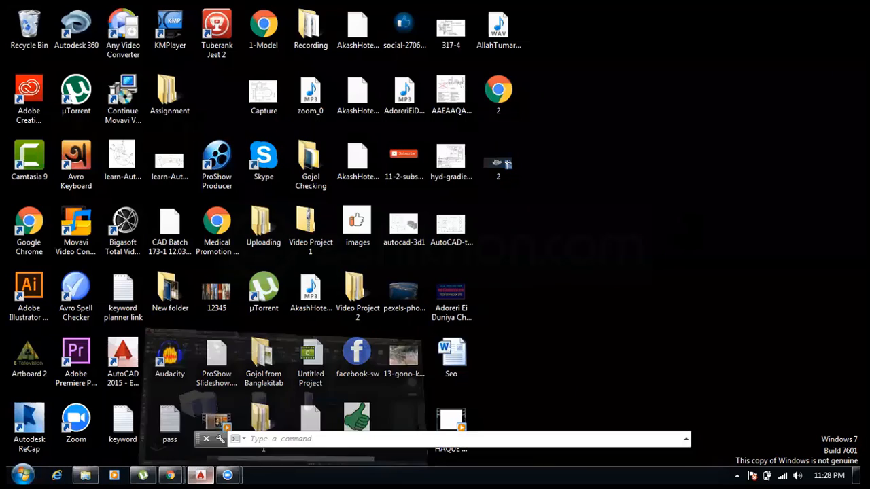
pyautogui.moveTo(271, 218); pyautogui.dragTo(368, 240, button='middle')
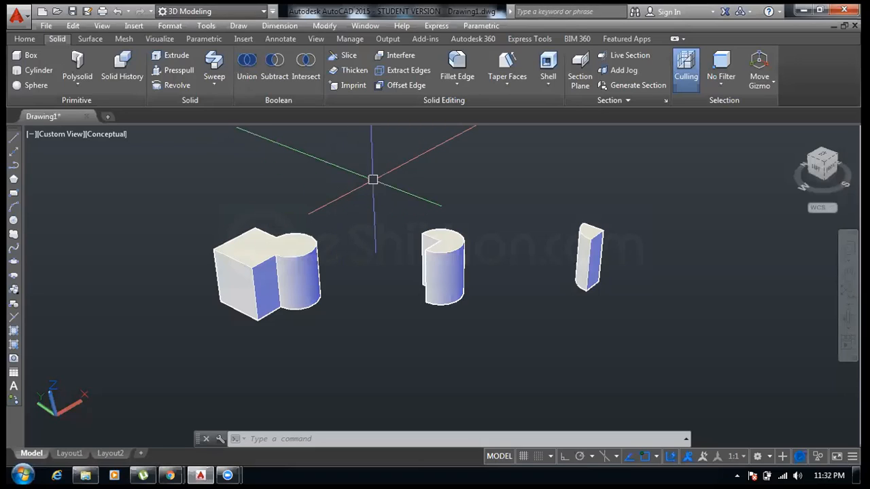
pyautogui.click(544, 159)
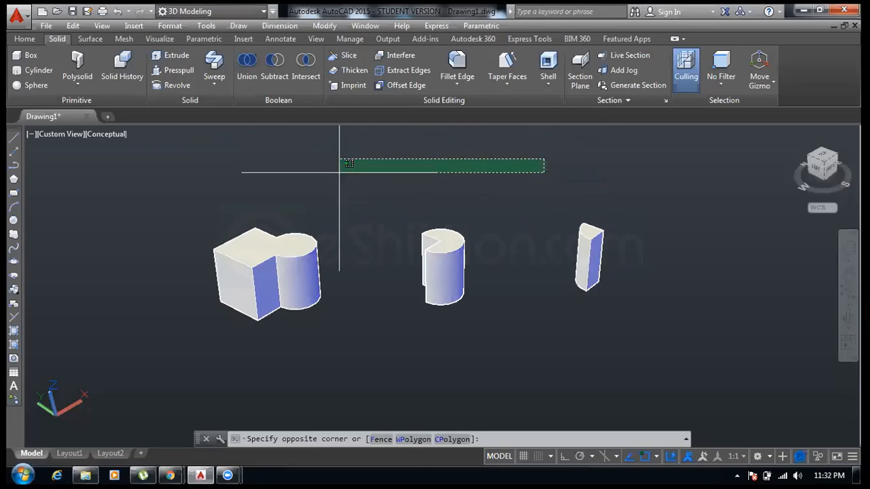
pyautogui.click(276, 178)
pyautogui.click(645, 159)
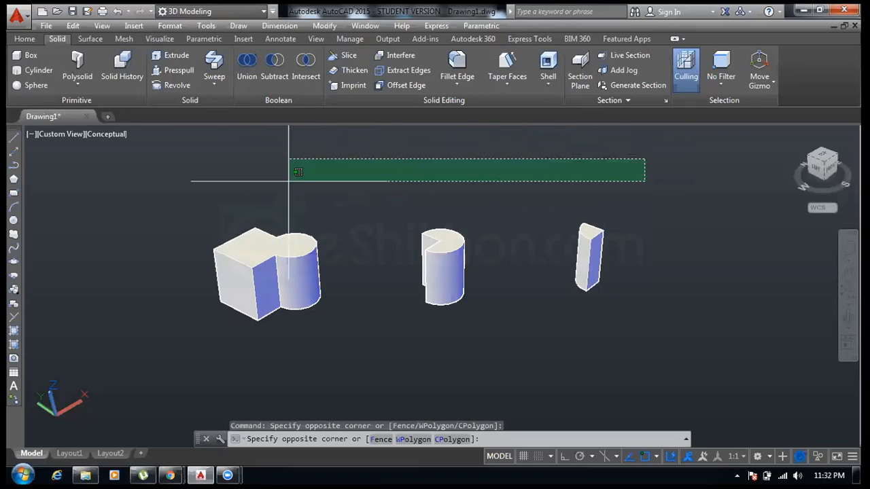
pyautogui.click(177, 192)
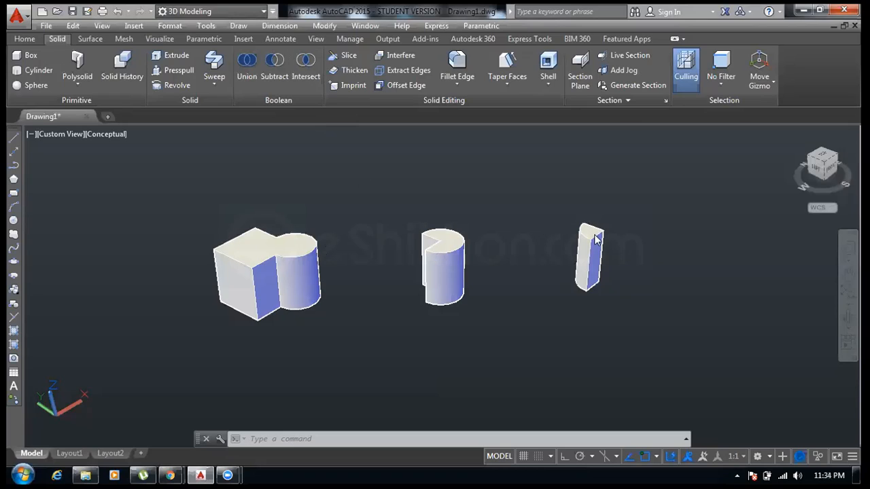
# - Undo the intersection of the third box and cylinder
pyautogui.hotkey('ctrl', 'z')
pyautogui.hotkey('ctrl', 'z')
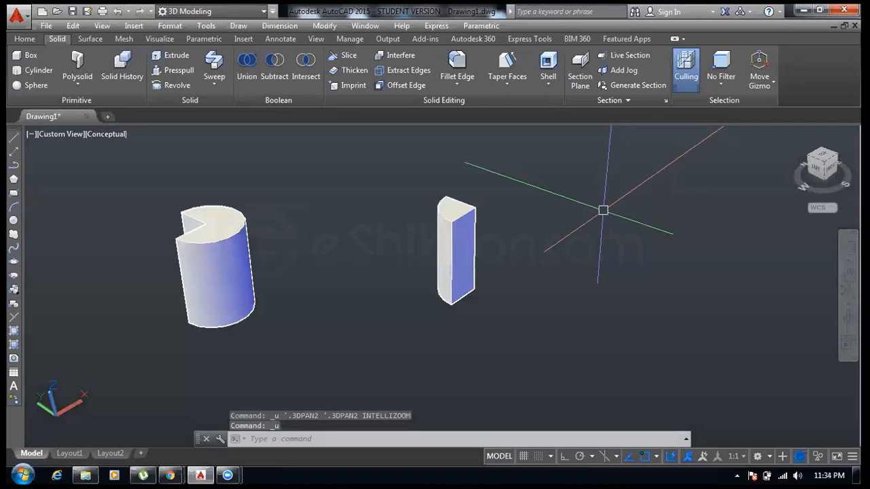
pyautogui.hotkey('ctrl', 'z')
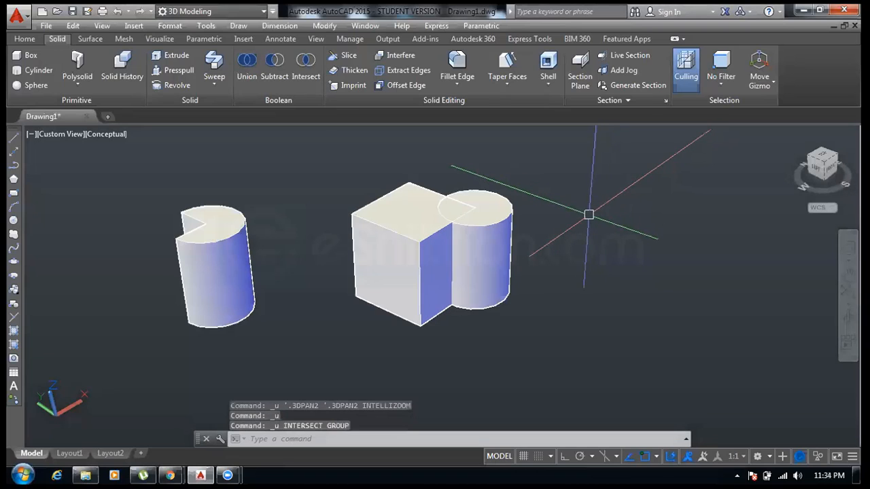
# - Intersect the third box and its cylinder again, keeping only their shared volume
pyautogui.click(300, 78)
pyautogui.click(379, 229)
pyautogui.click(497, 226)
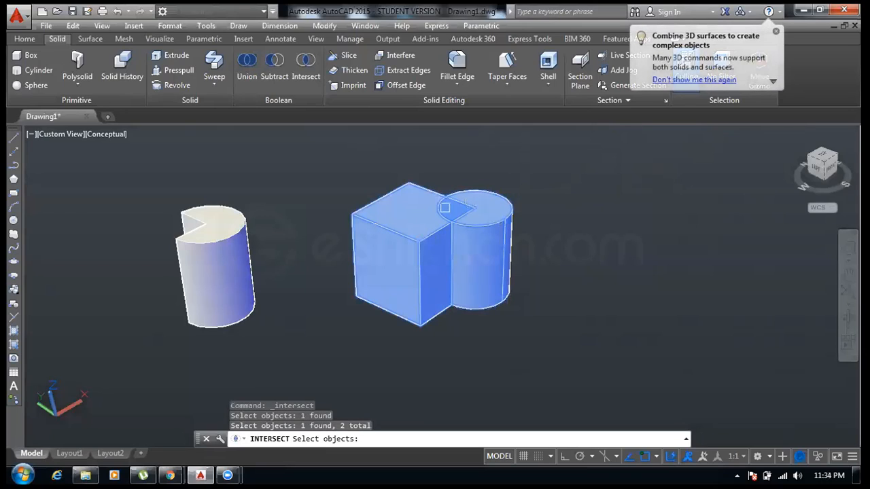
pyautogui.press('Return')
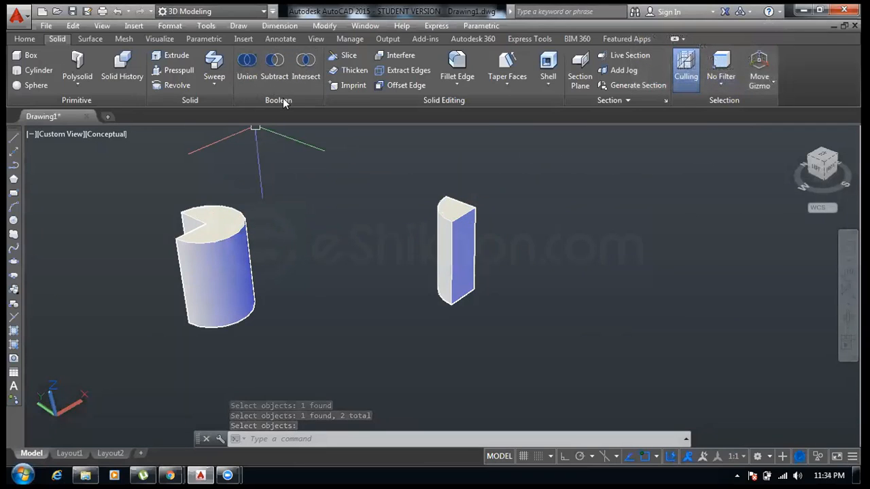
pyautogui.scroll(-2, 289, 214)
pyautogui.moveTo(289, 214); pyautogui.dragTo(347, 215, button='middle')
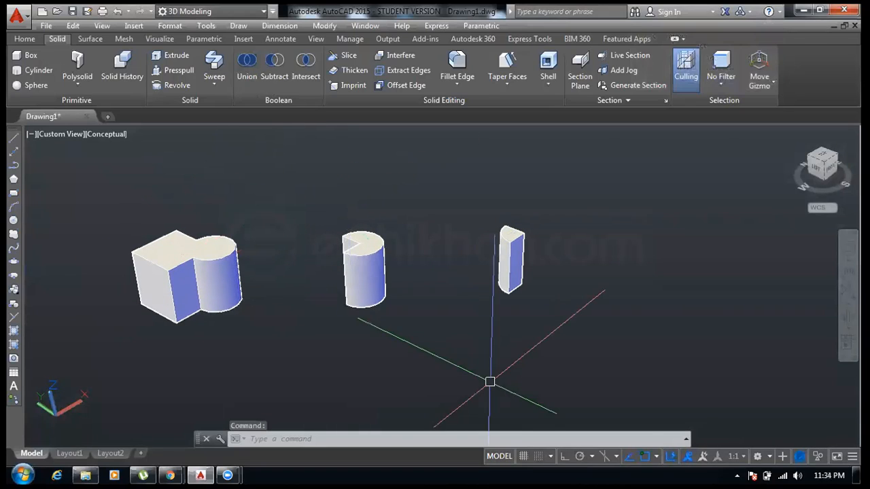
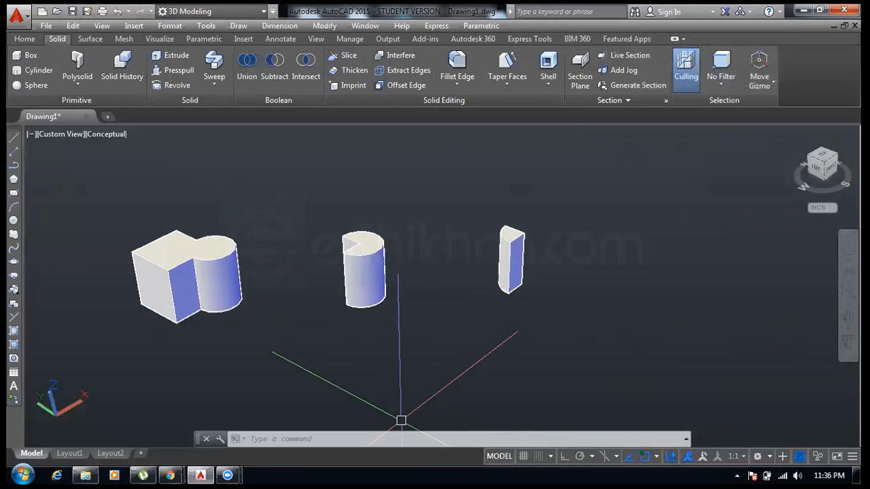
# - Draw a rectangle in an empty area of the drawing, away from the existing solids
pyautogui.moveTo(462, 299); pyautogui.dragTo(140, 255, button='middle')
pyautogui.rightClick(140, 254)
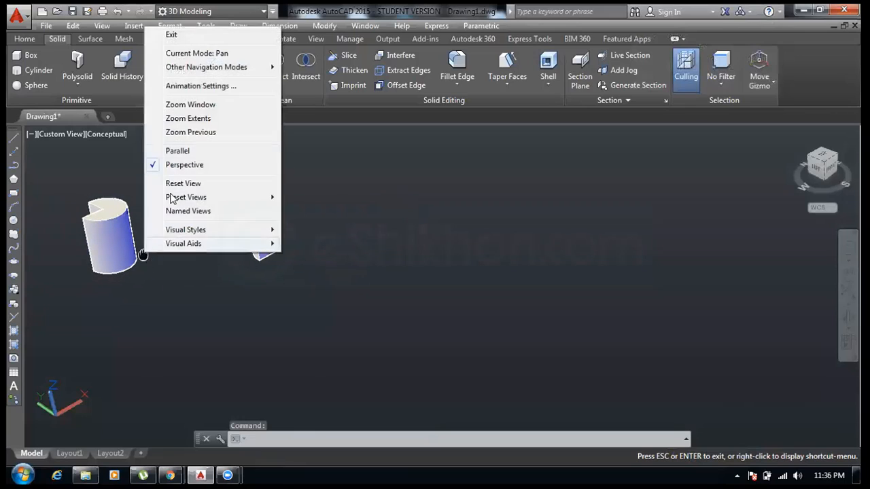
pyautogui.click(184, 33)
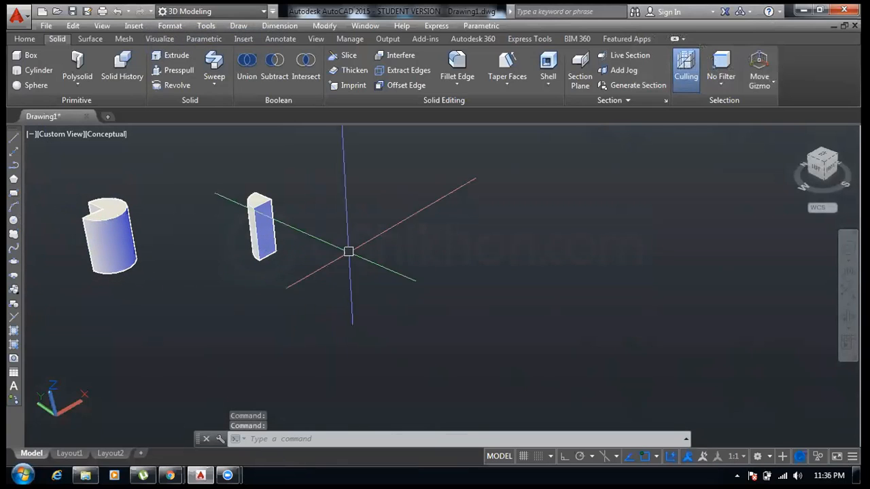
pyautogui.click(348, 252)
pyautogui.press('Escape')
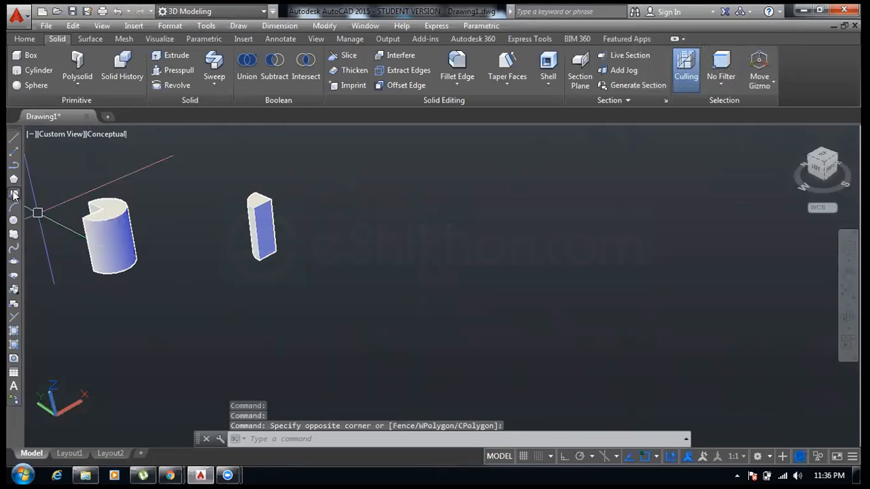
pyautogui.click(13, 193)
pyautogui.click(367, 267)
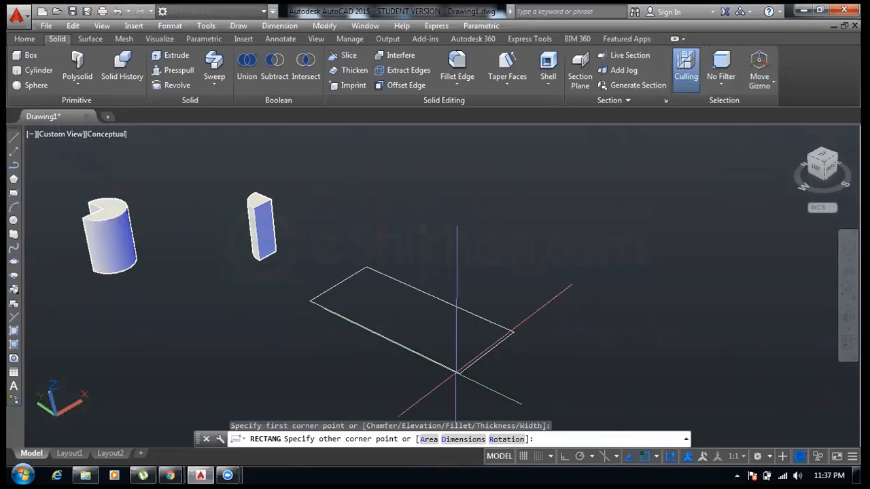
pyautogui.click(430, 369)
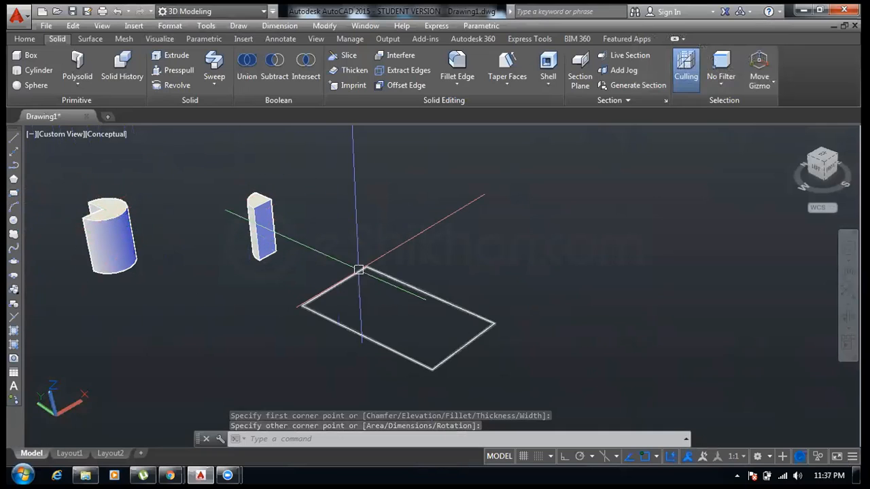
# - Draw a smaller, narrower rectangle inside the first rectangle
pyautogui.moveTo(355, 272); pyautogui.dragTo(269, 229, button='middle')
pyautogui.click(13, 193)
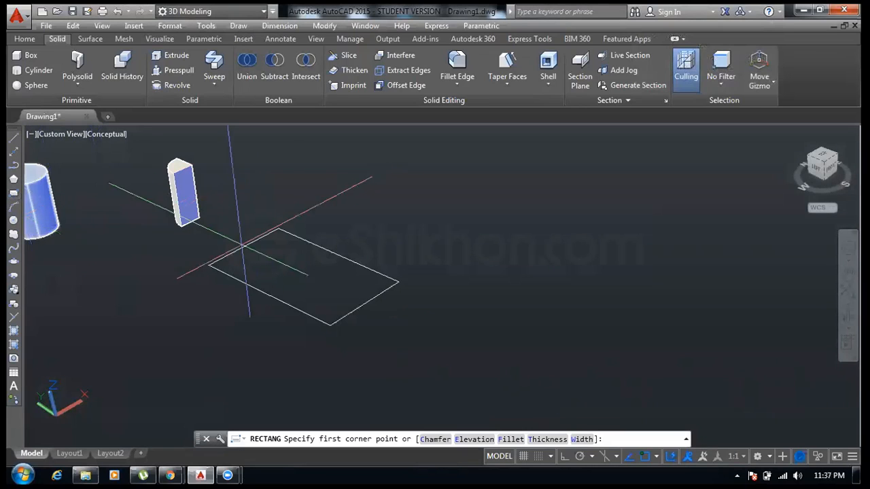
pyautogui.scroll(2, 234, 194)
pyautogui.click(198, 246)
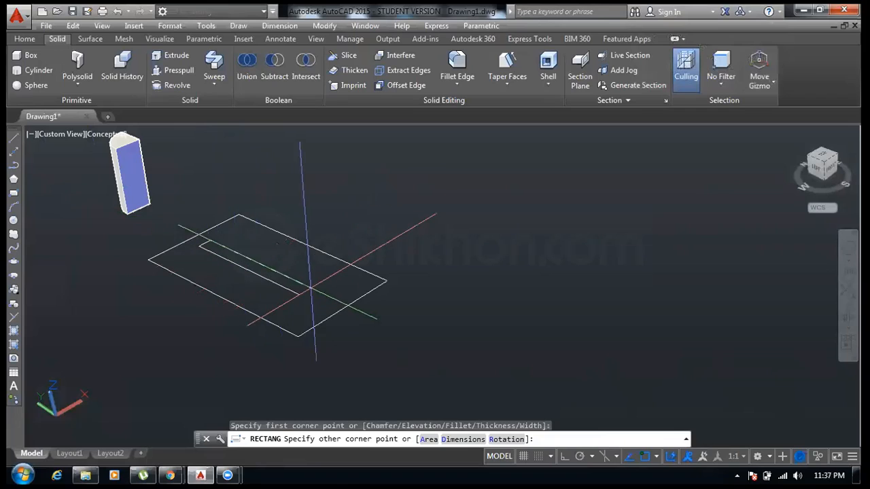
pyautogui.click(332, 278)
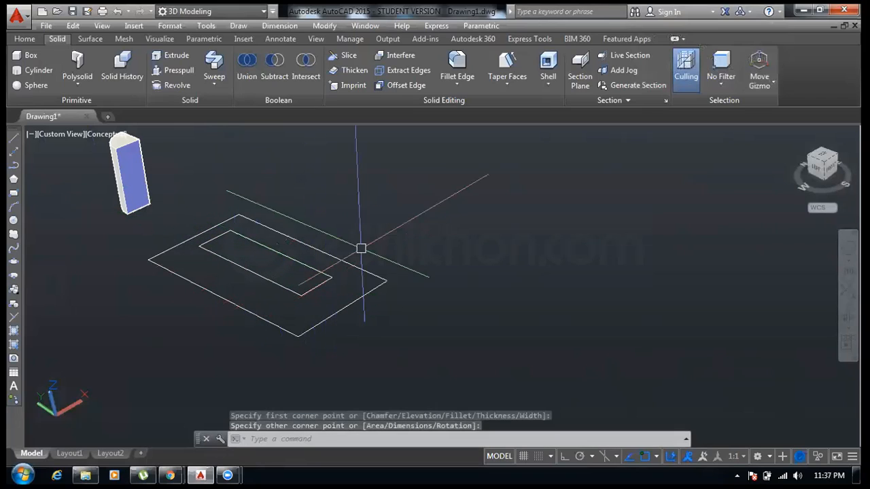
# - Draw a second large rectangle to the right of the first pair
pyautogui.moveTo(360, 246); pyautogui.dragTo(34, 227, button='middle')
pyautogui.click(13, 193)
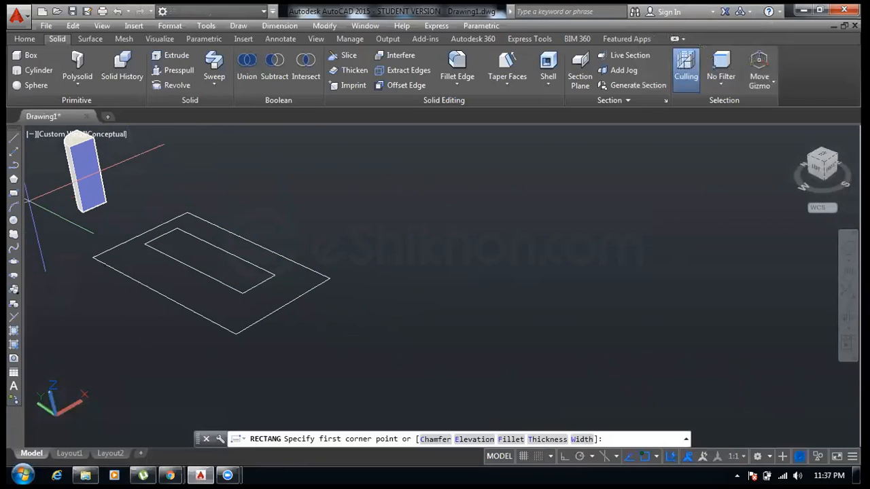
pyautogui.click(468, 216)
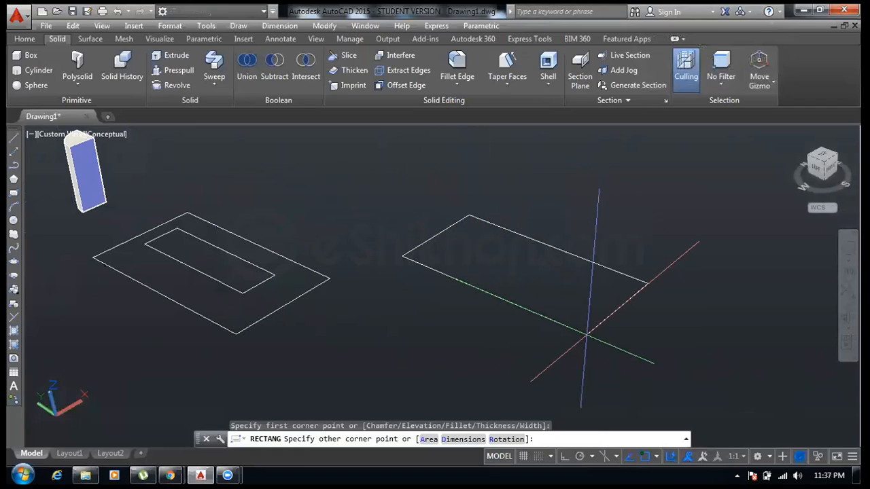
pyautogui.click(586, 333)
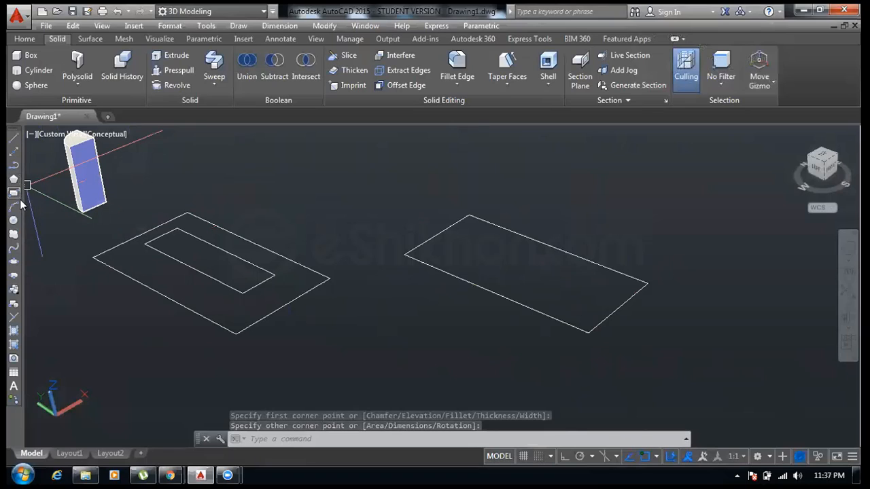
# - Draw a smaller, narrower rectangle inside the second large rectangle
pyautogui.click(13, 193)
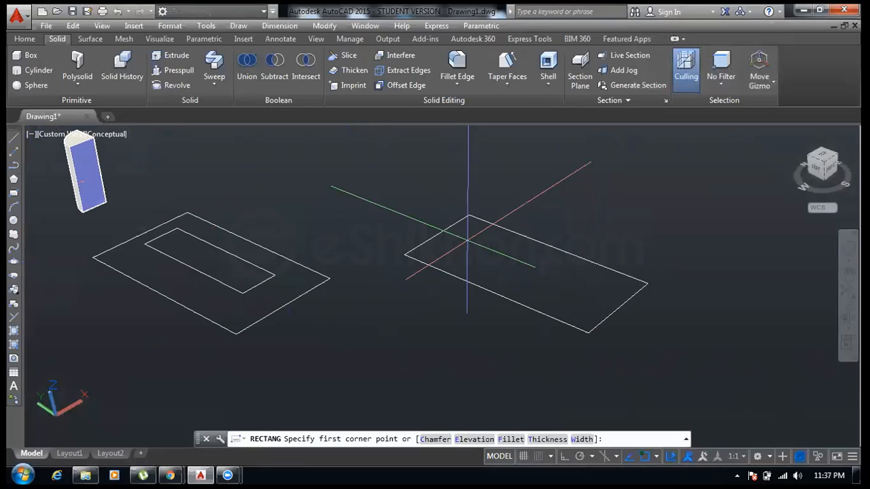
pyautogui.click(467, 239)
pyautogui.click(590, 308)
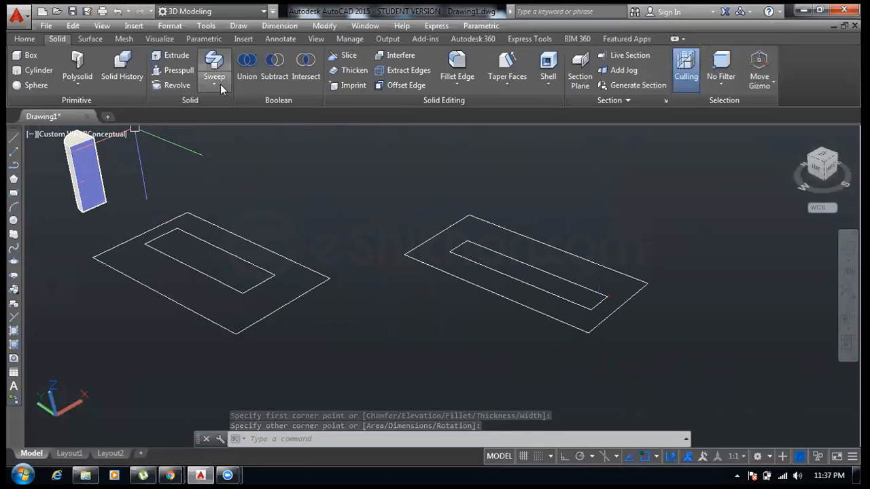
# - Extrude the second large rectangle upward into a box
pyautogui.click(180, 56)
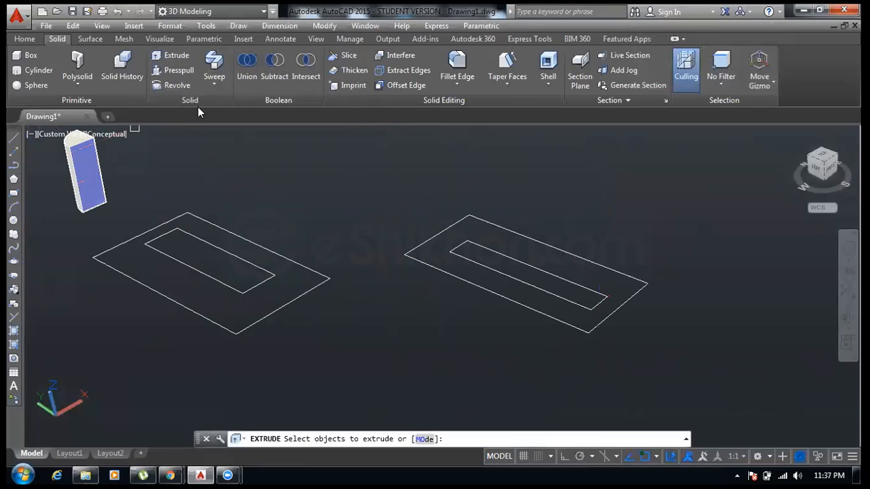
pyautogui.click(474, 293)
pyautogui.rightClick(471, 305)
pyautogui.click(500, 308)
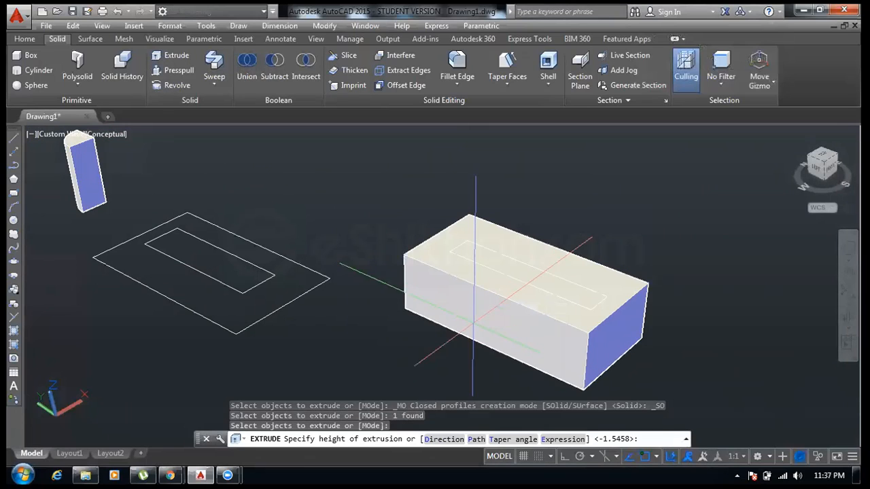
pyautogui.click(471, 357)
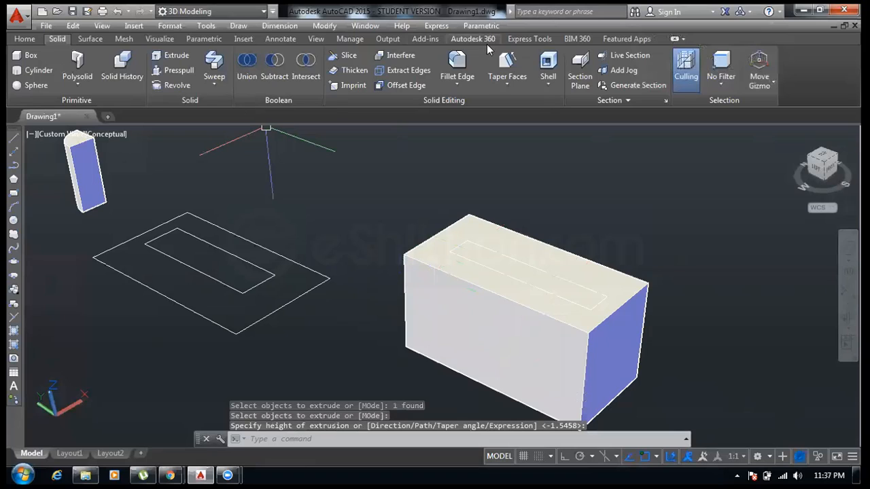
# - Switch the viewport visual style to 2D Wireframe
pyautogui.click(33, 38)
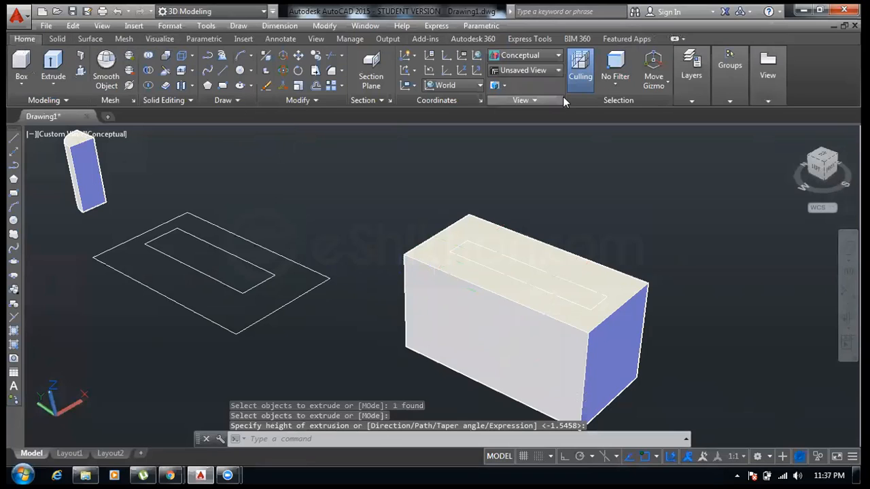
pyautogui.click(529, 59)
pyautogui.click(518, 89)
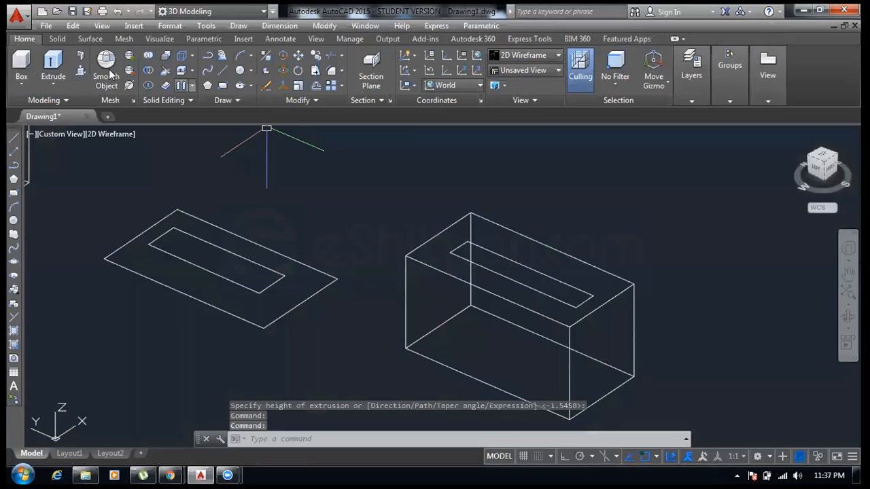
# - Extrude the inner rectangle of the box downward through and below its base
pyautogui.click(57, 39)
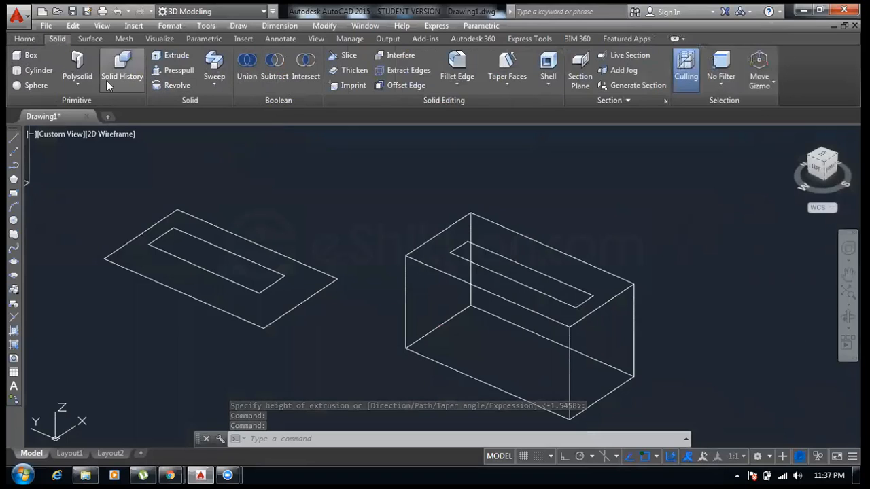
pyautogui.click(25, 40)
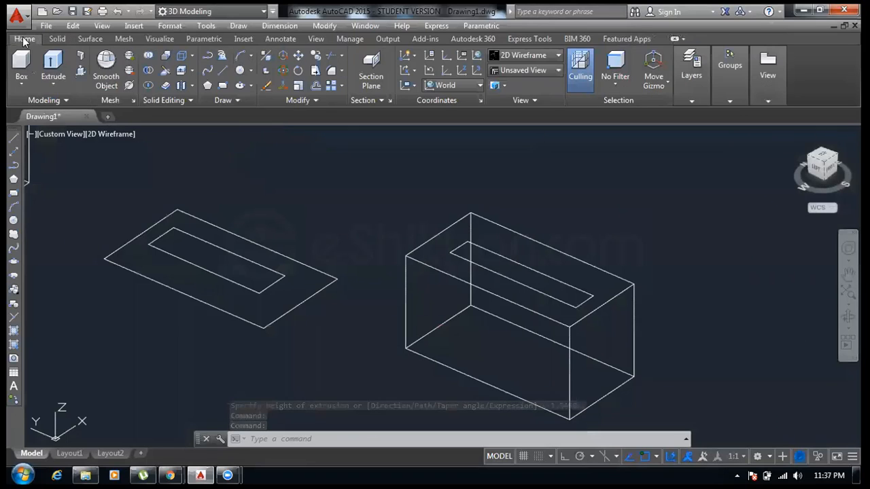
pyautogui.click(53, 65)
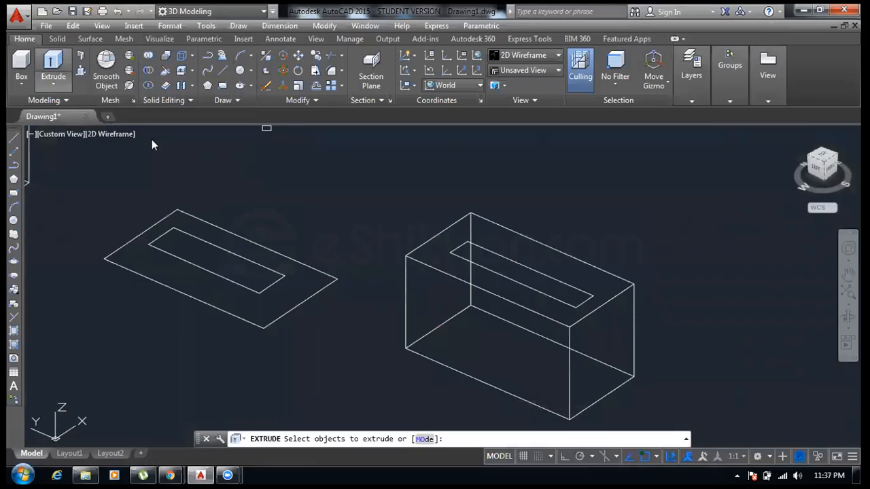
pyautogui.click(487, 268)
pyautogui.rightClick(485, 277)
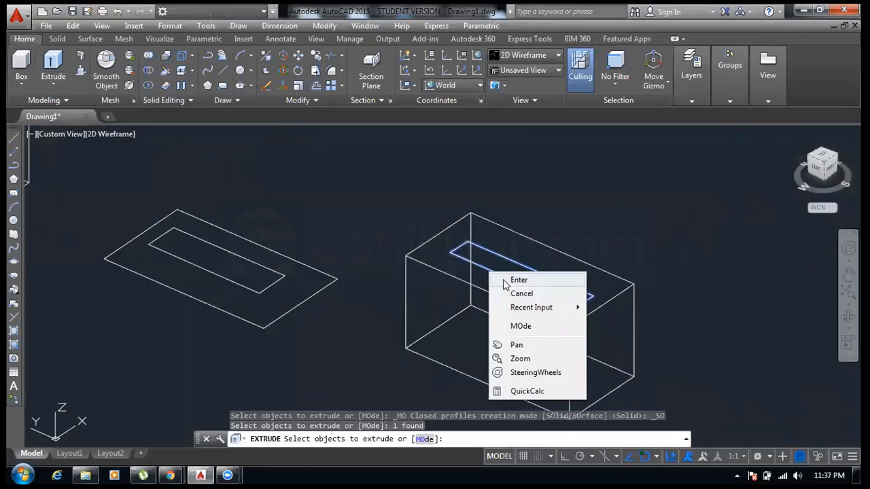
pyautogui.click(507, 280)
pyautogui.click(467, 397)
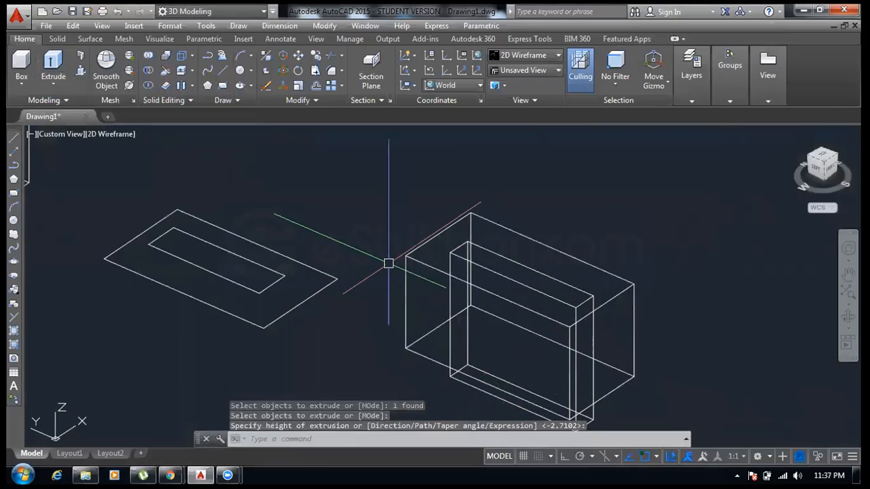
# - Switch the viewport visual style back to Conceptual
pyautogui.moveTo(388, 262); pyautogui.dragTo(363, 236, button='middle')
pyautogui.click(115, 132)
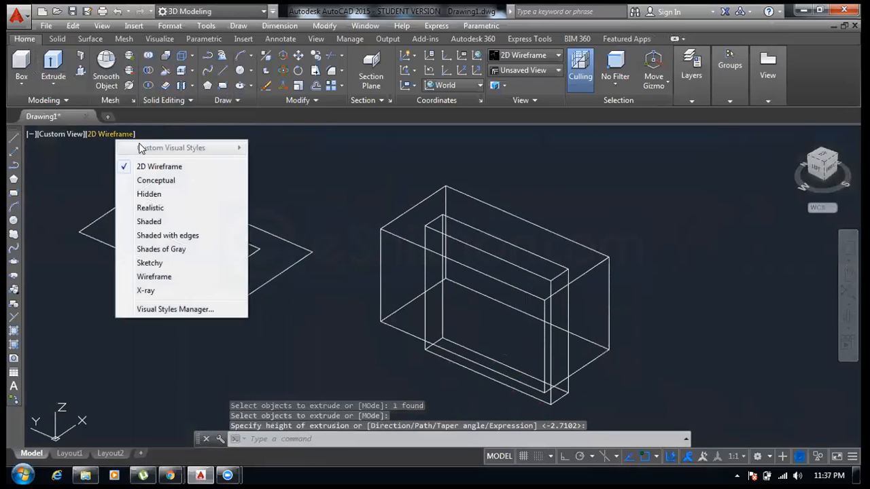
pyautogui.click(152, 180)
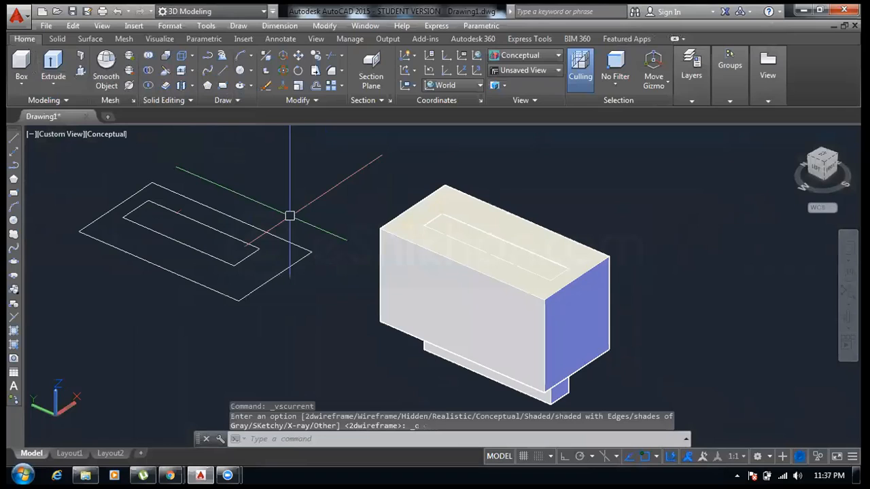
# - Try a short press-pull of the left inner rectangle's region, then undo it
pyautogui.moveTo(362, 285); pyautogui.dragTo(311, 254, button='middle')
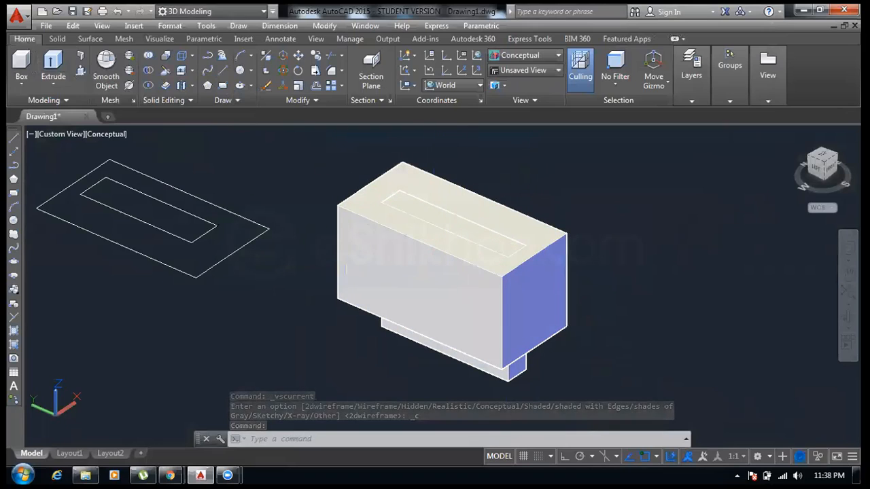
pyautogui.moveTo(278, 240); pyautogui.dragTo(322, 254, button='middle')
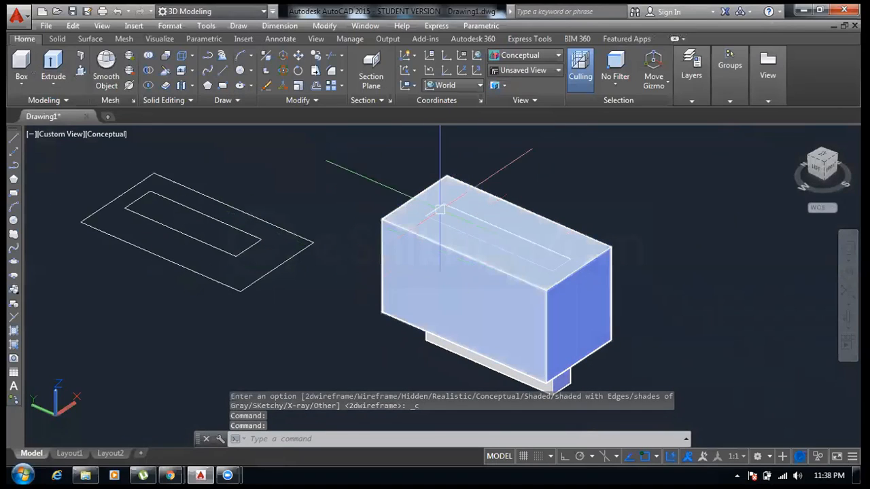
pyautogui.click(82, 69)
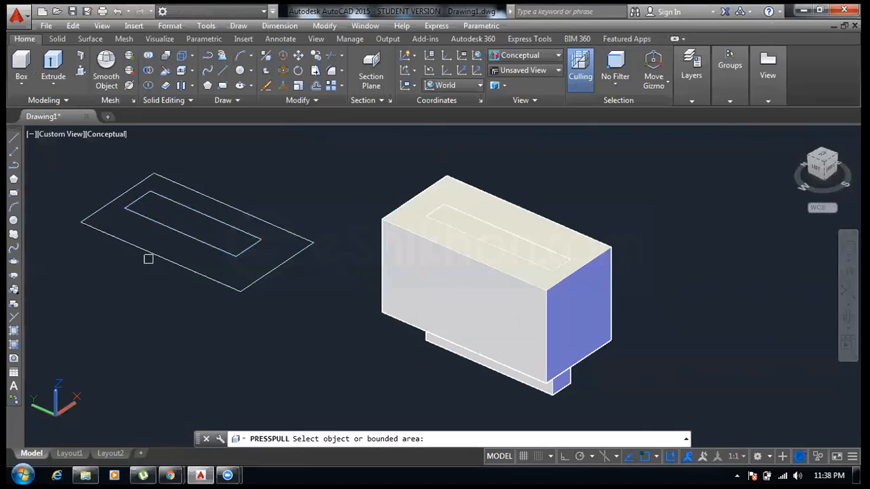
pyautogui.click(165, 228)
pyautogui.rightClick(166, 232)
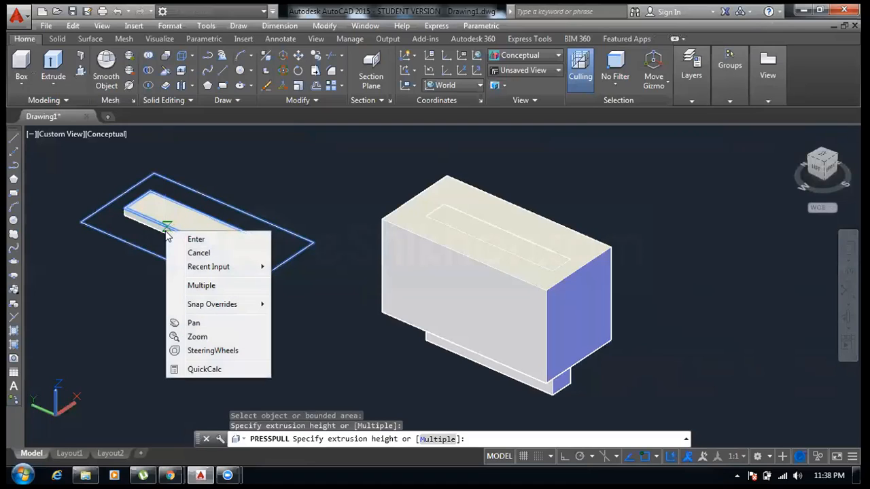
pyautogui.click(135, 227)
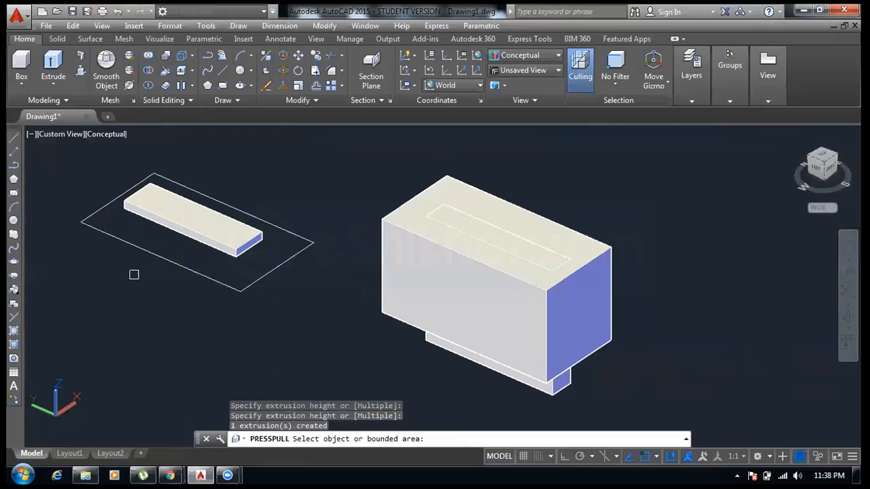
pyautogui.hotkey('ctrl', 'z')
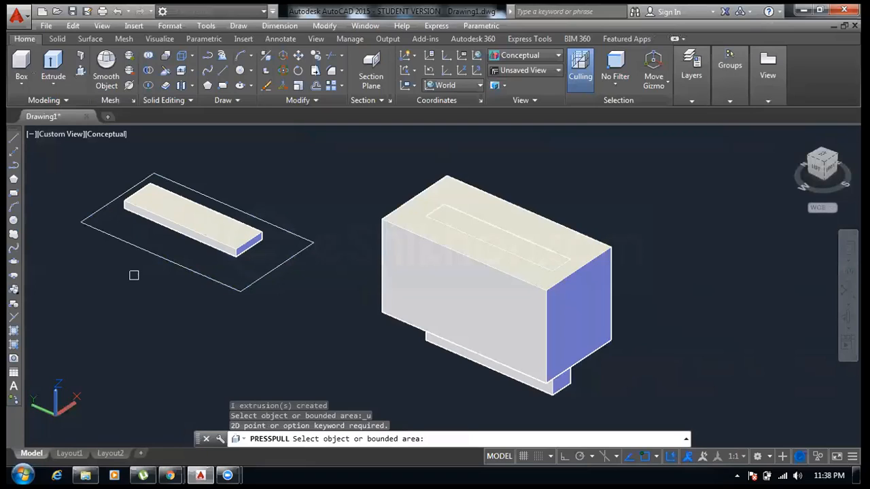
pyautogui.press('Escape')
pyautogui.hotkey('ctrl', 'z')
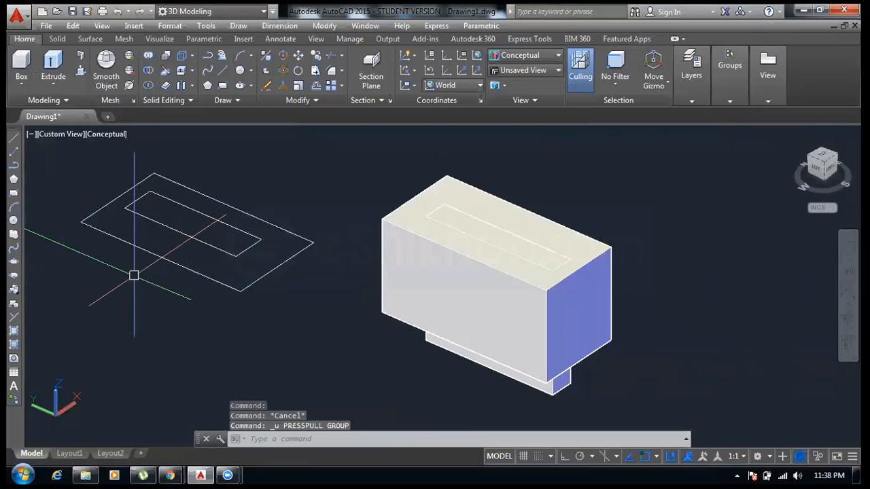
# - Press-pull the left inner rectangle's region upward into a tall solid
pyautogui.click(79, 70)
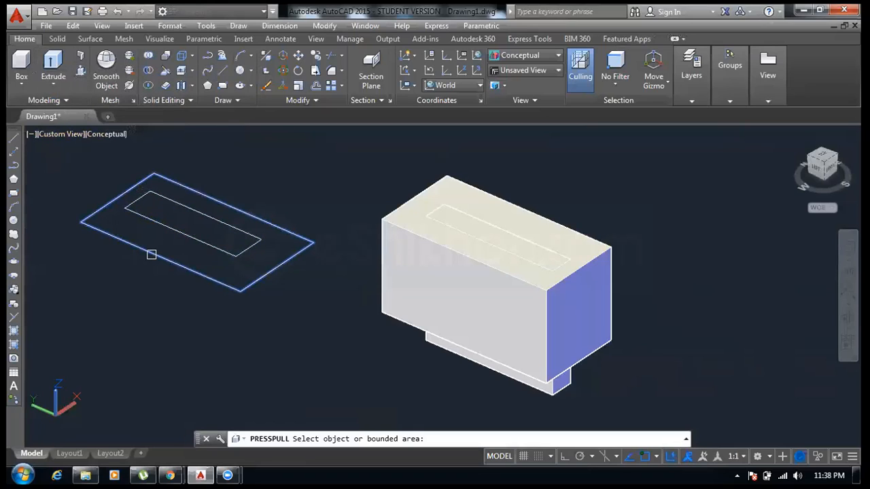
pyautogui.click(171, 233)
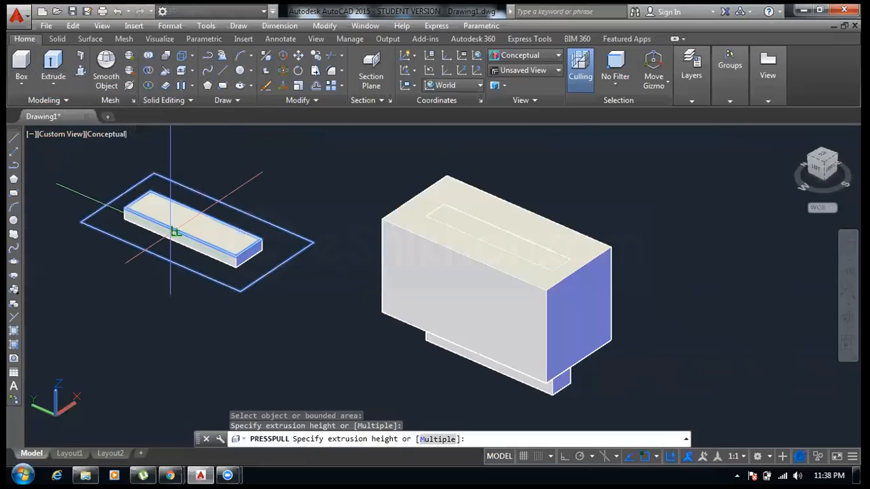
pyautogui.click(151, 313)
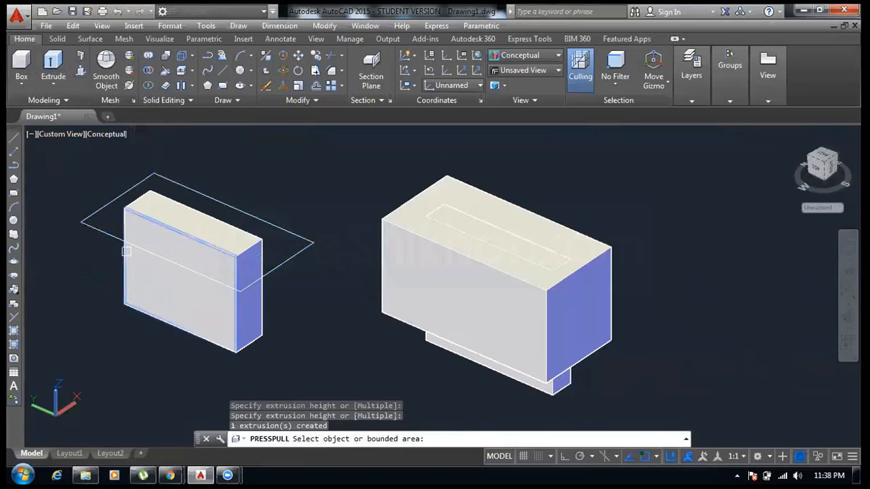
# - Undo the press-pull of the left inner rectangle's region
pyautogui.hotkey('ctrl', 'z')
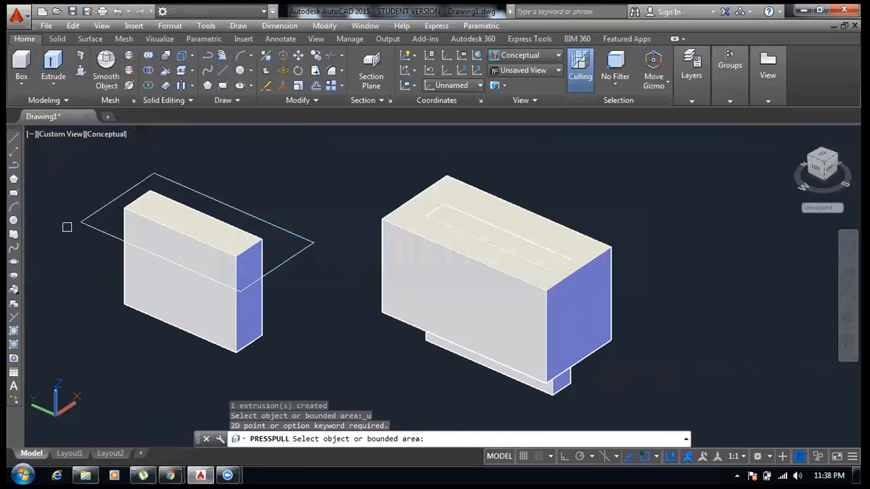
pyautogui.press('Return')
pyautogui.hotkey('ctrl', 'z')
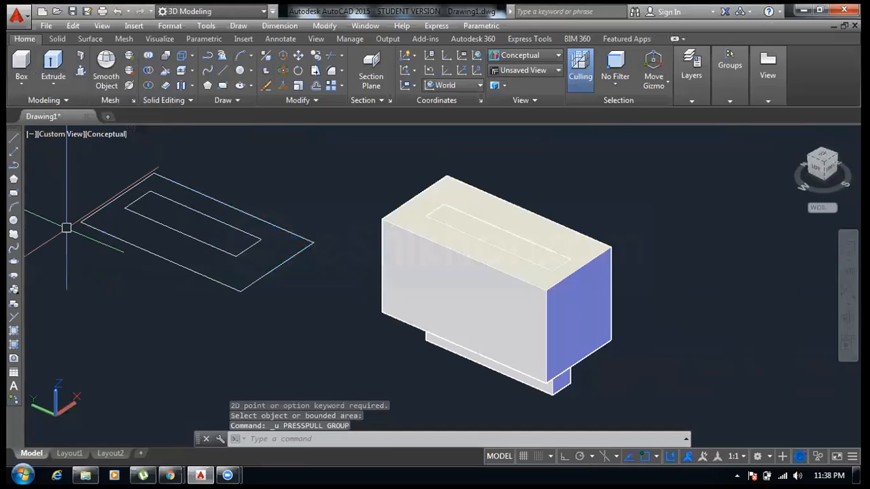
# - Press-pull the ring-shaped region between the left rectangles downward into a hollow box with an open slot
pyautogui.click(80, 72)
pyautogui.click(116, 219)
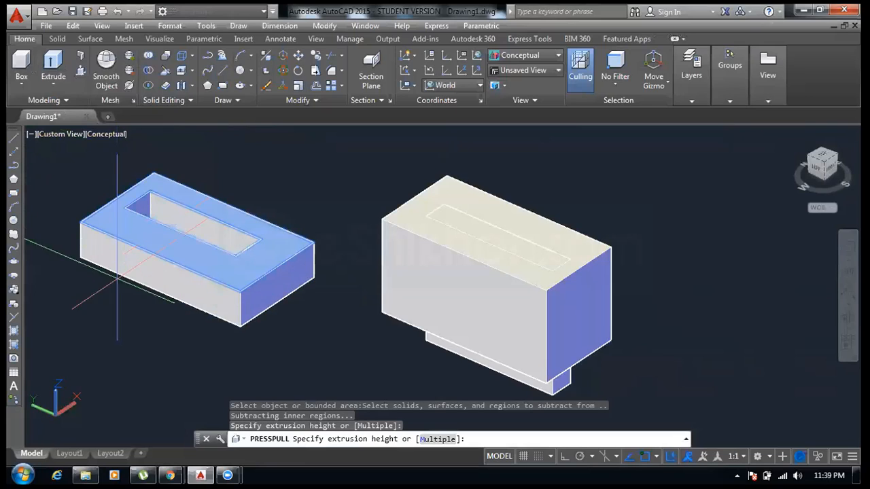
pyautogui.click(119, 367)
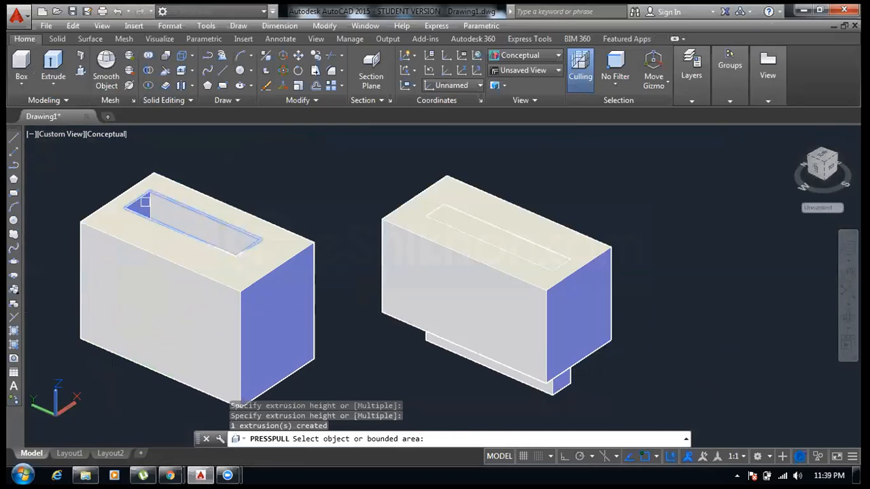
pyautogui.scroll(4, 145, 201)
pyautogui.press('Return')
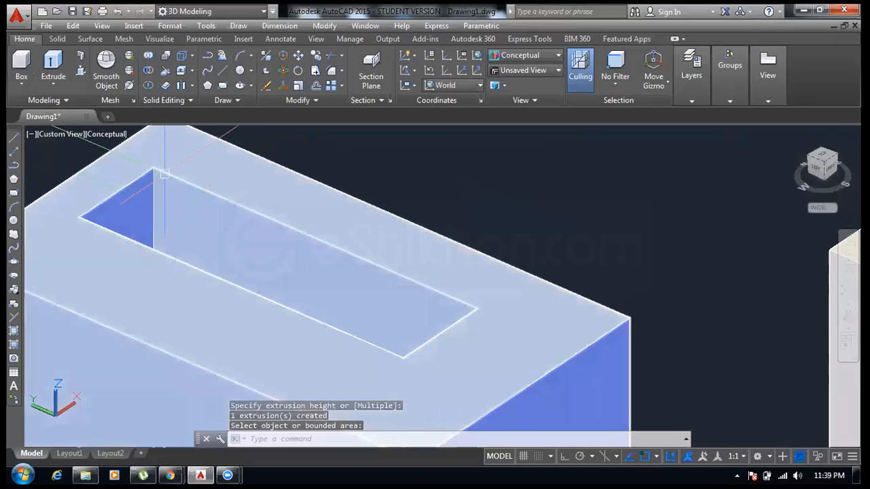
pyautogui.scroll(-5, 163, 174)
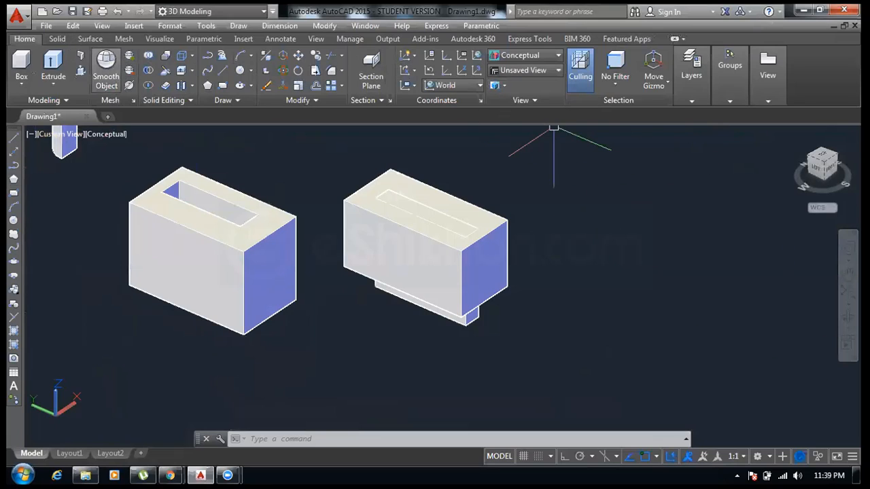
# - Orbit around both boxes to inspect the hollow slot from different angles
pyautogui.click(848, 317)
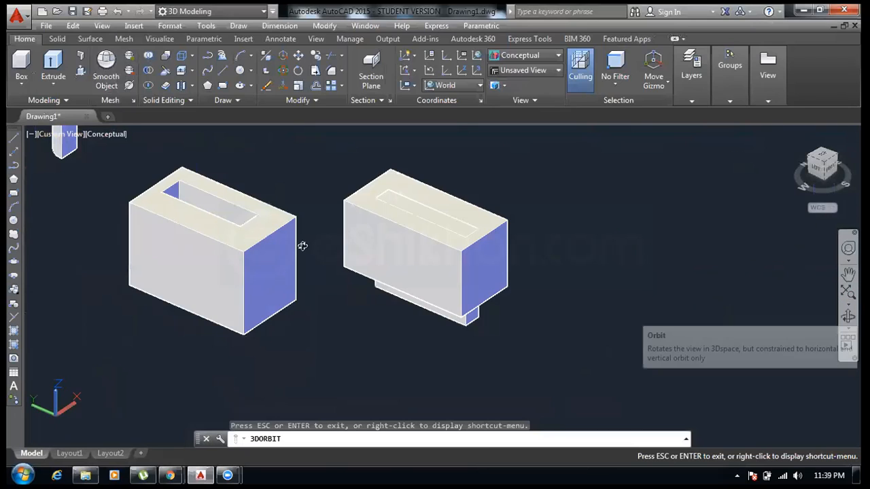
pyautogui.moveTo(301, 244); pyautogui.dragTo(290, 227)
pyautogui.moveTo(249, 286); pyautogui.dragTo(284, 229)
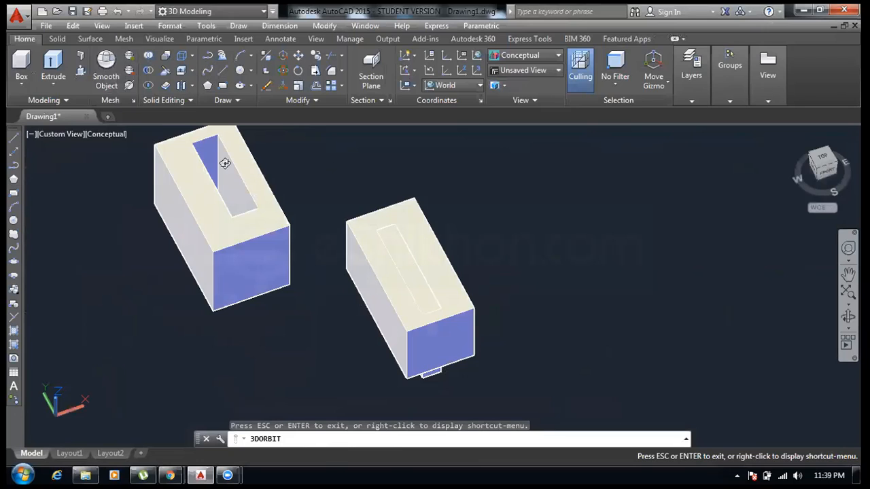
pyautogui.moveTo(224, 161); pyautogui.dragTo(208, 187)
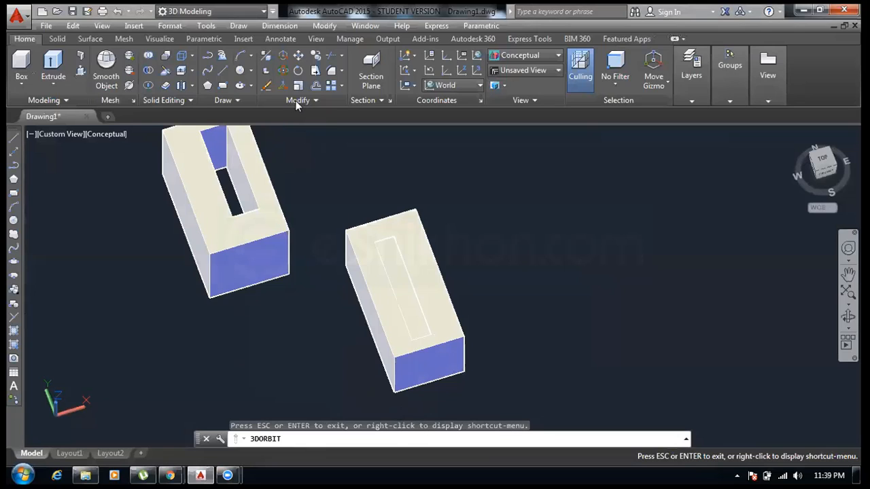
pyautogui.rightClick(331, 175)
pyautogui.click(343, 183)
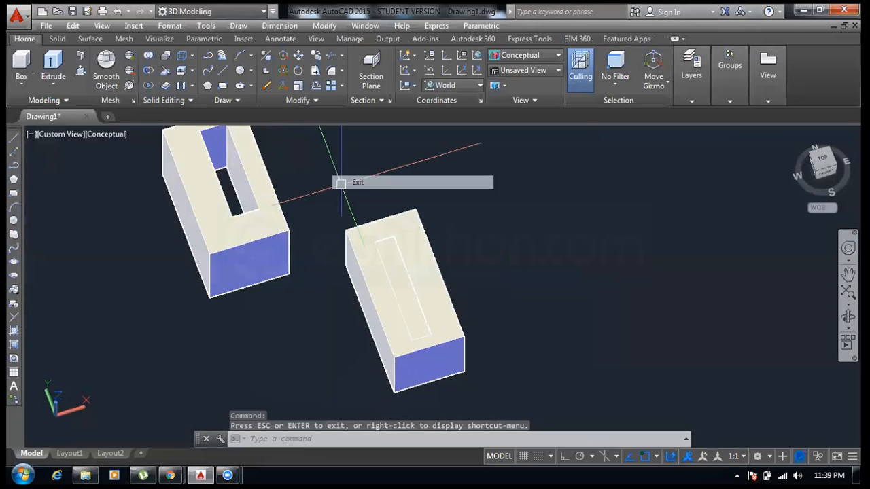
# - Return to the home view and pan so all the solids in the drawing are examined
pyautogui.click(794, 133)
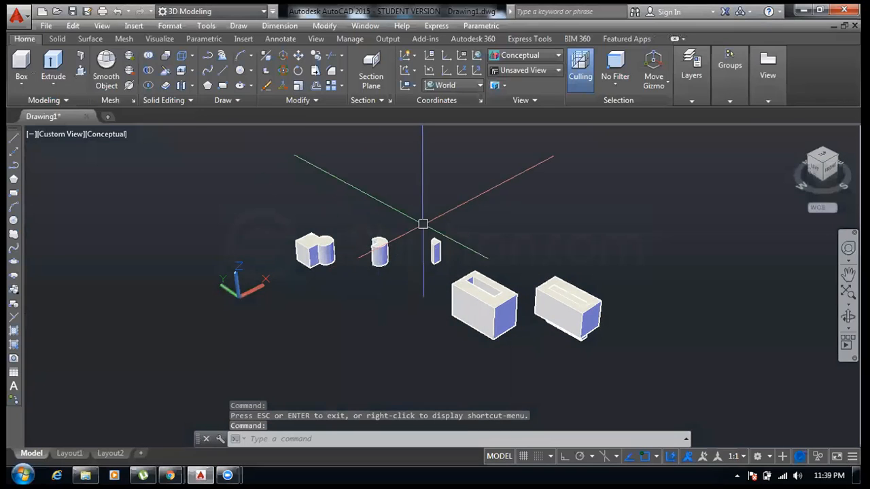
pyautogui.moveTo(413, 222); pyautogui.dragTo(334, 314, button='middle')
pyautogui.moveTo(335, 314); pyautogui.dragTo(203, 164)
pyautogui.rightClick(203, 167)
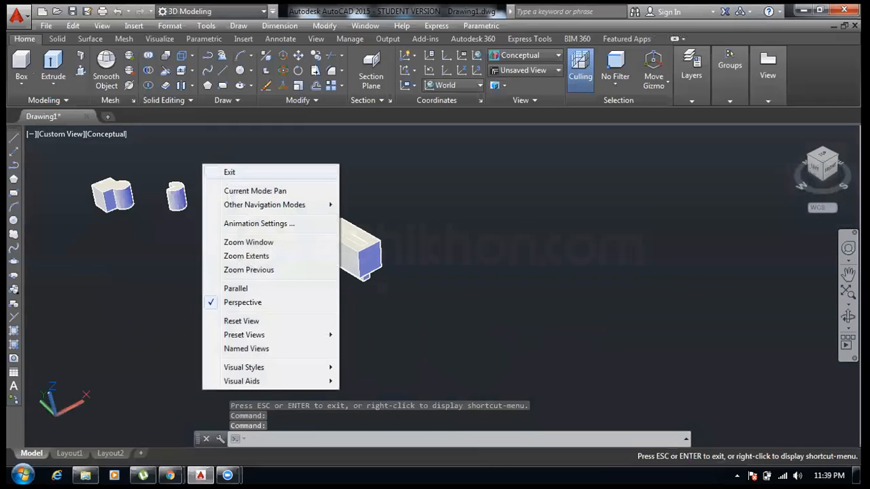
pyautogui.click(224, 170)
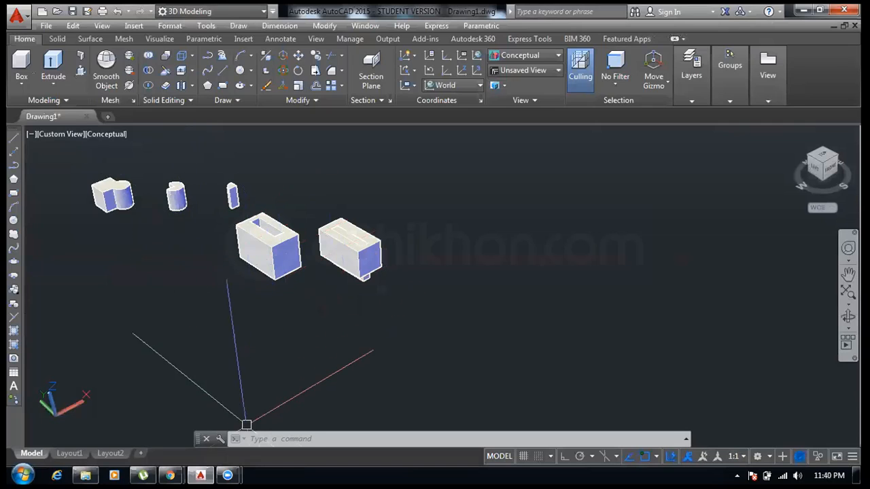
pyautogui.moveTo(170, 475)
pyautogui.click(224, 404)
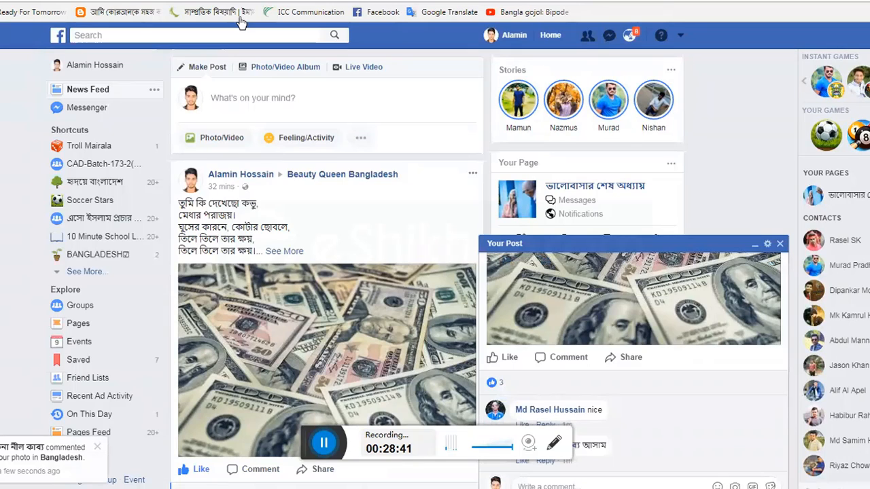
# - Open a new browser tab and go to the eShikhon website
pyautogui.hotkey('ctrl', 't')
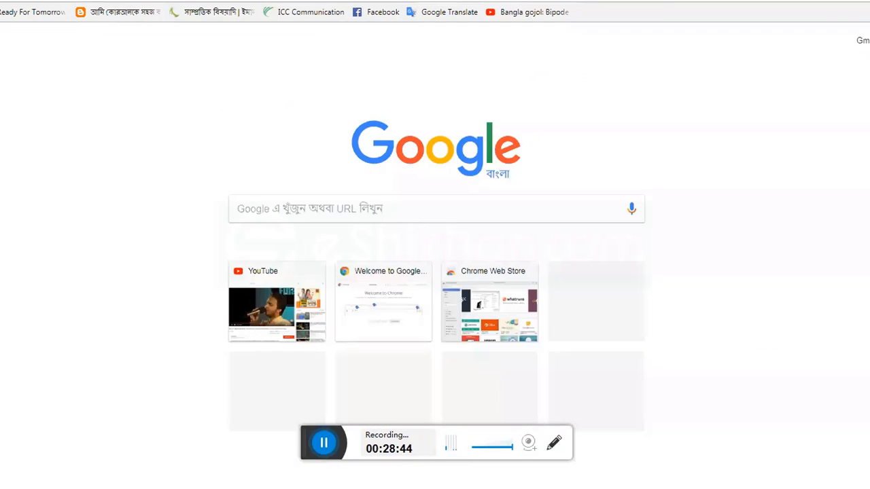
pyautogui.write('e')
pyautogui.press('Return')
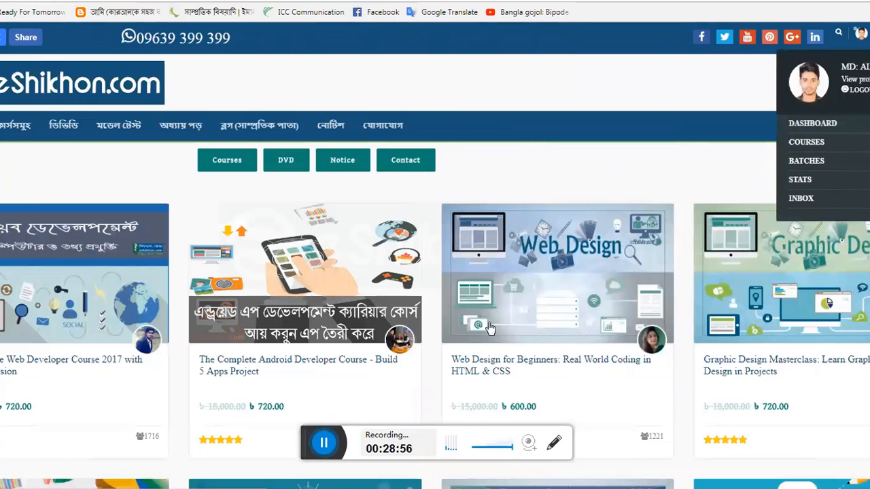
# - Browse the eShikhon course listings to the Complete AutoDesk AutoCad 2D and 3D course page
pyautogui.scroll(-1, 386, 317)
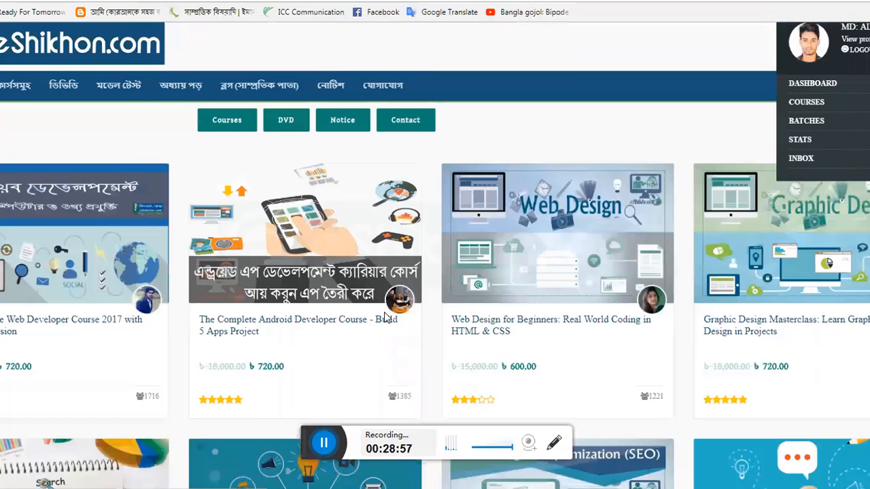
pyautogui.scroll(-3, 386, 317)
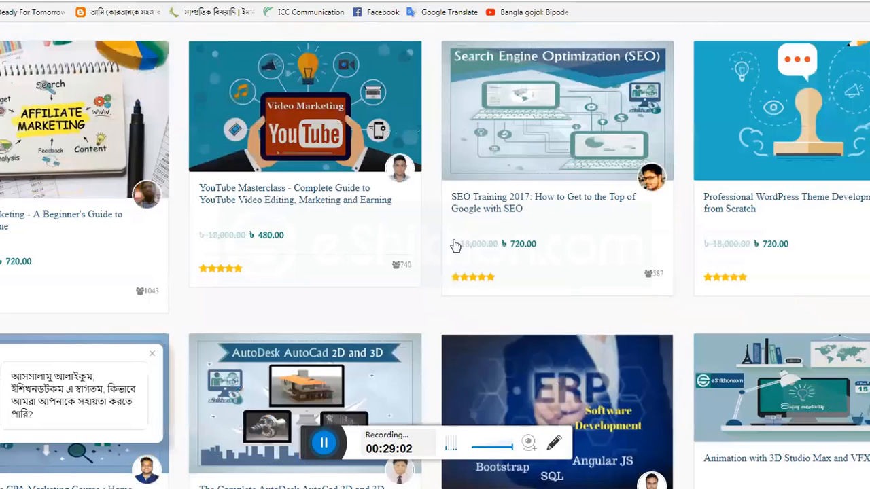
pyautogui.scroll(-1, 455, 245)
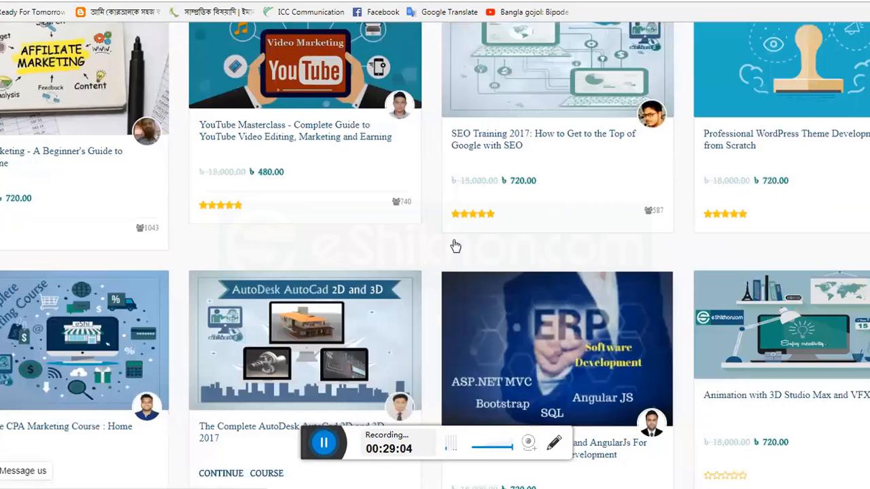
pyautogui.scroll(-2, 455, 245)
pyautogui.scroll(-1, 452, 246)
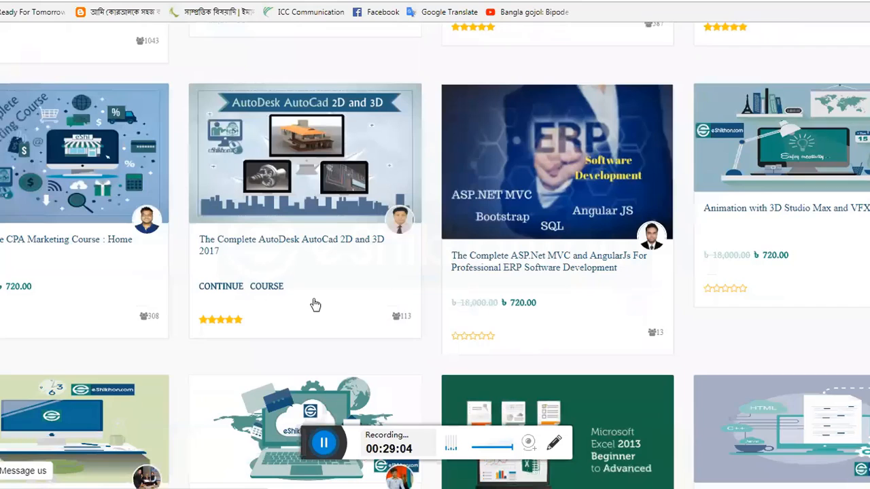
pyautogui.scroll(9, 218, 97)
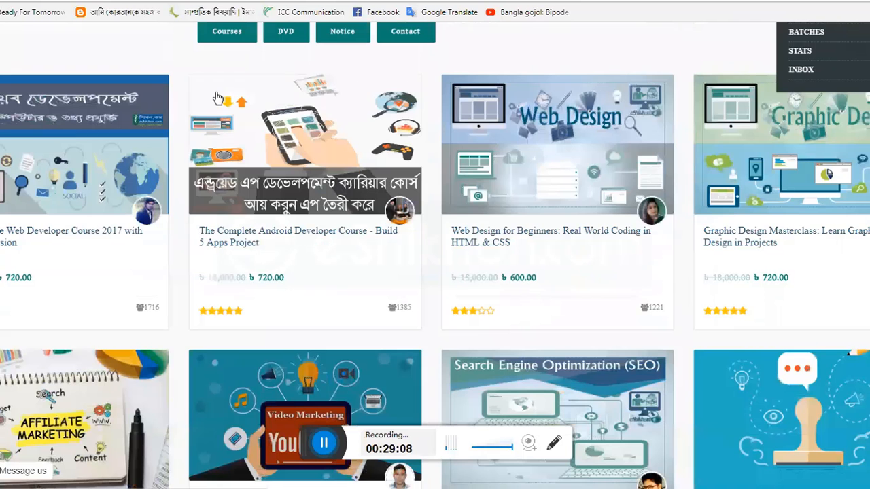
pyautogui.scroll(-8, 196, 110)
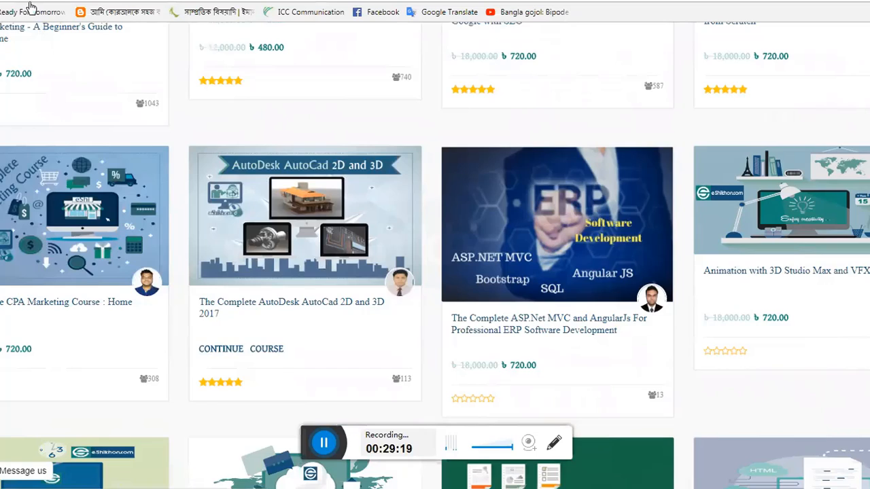
pyautogui.scroll(-1, 249, 178)
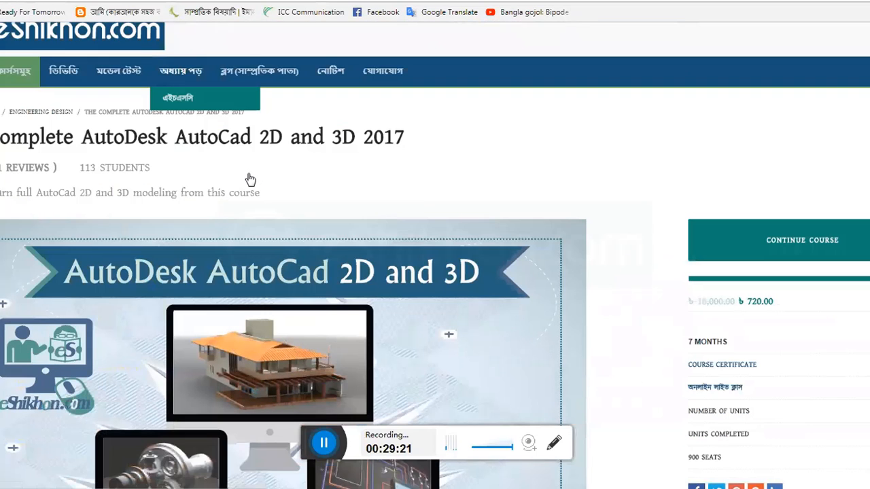
# - Scroll down the course page through its curriculum to the reviews and review form
pyautogui.scroll(-4, 249, 178)
pyautogui.scroll(-6, 220, 185)
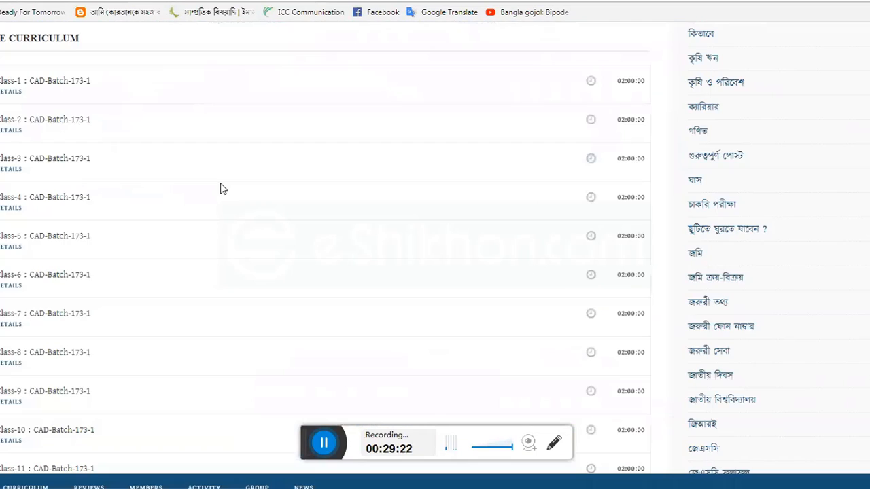
pyautogui.scroll(-10, 134, 242)
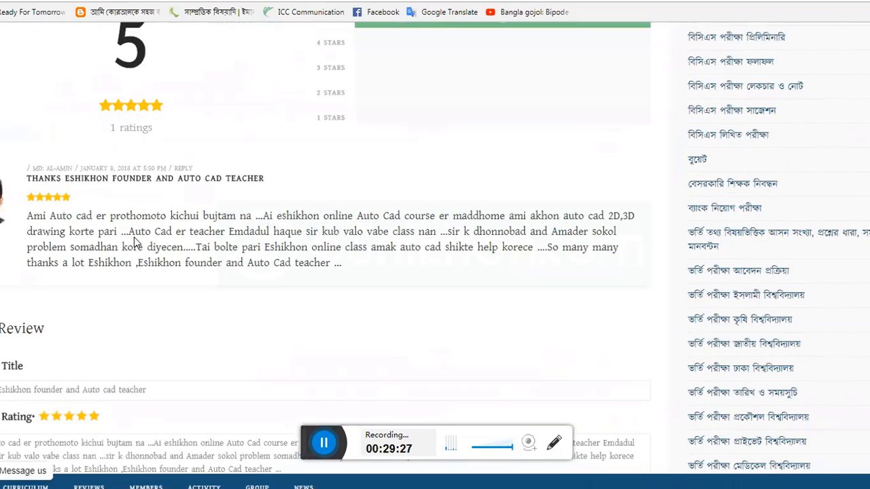
pyautogui.scroll(-2, 129, 248)
pyautogui.click(105, 263)
pyautogui.scroll(-2, 140, 252)
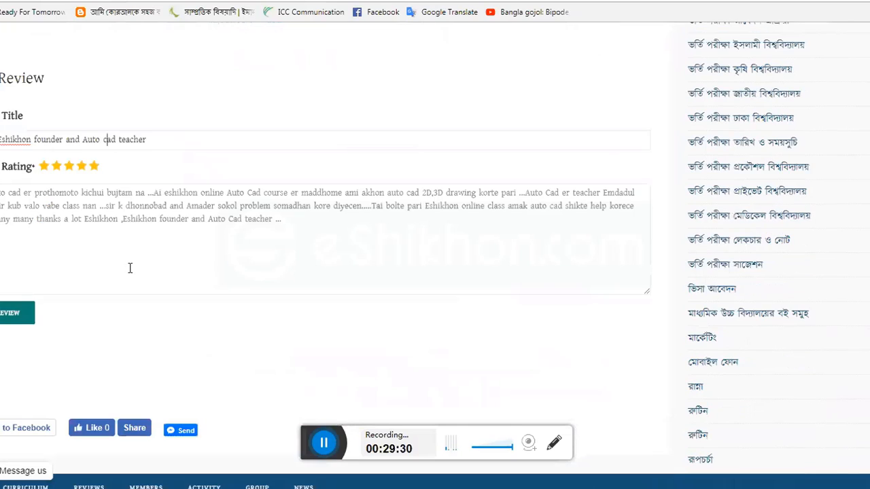
pyautogui.click(82, 219)
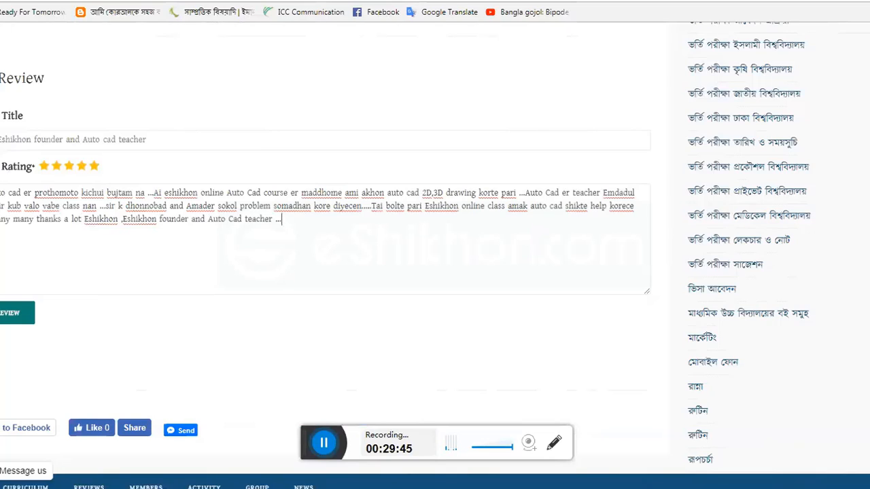
# - Scroll back and forth between the posted review and the review form
pyautogui.scroll(1, 58, 303)
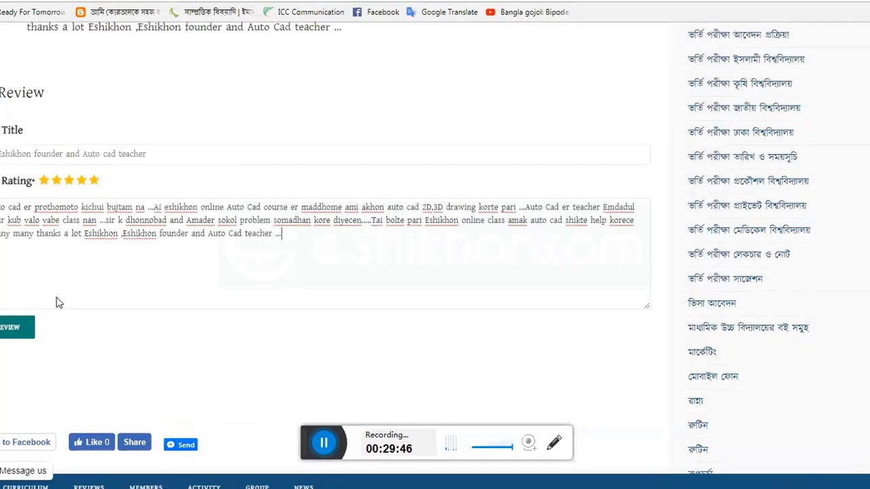
pyautogui.scroll(2, 223, 268)
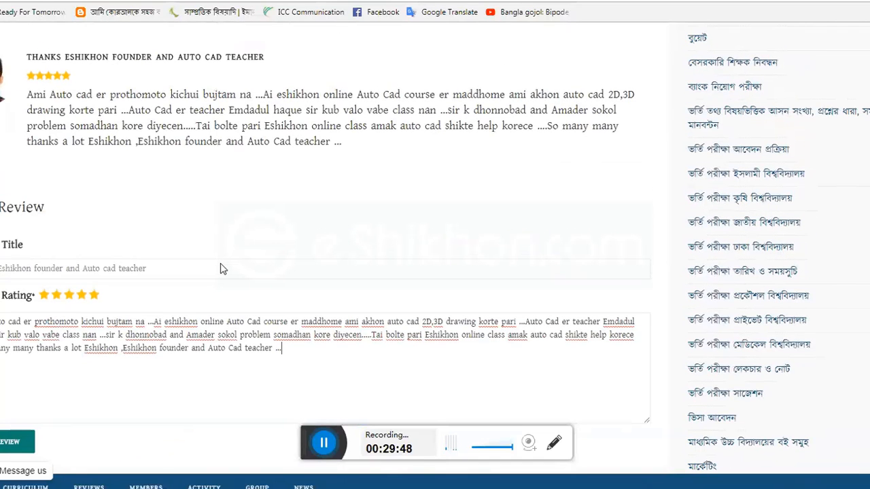
pyautogui.scroll(2, 222, 268)
pyautogui.scroll(-4, 220, 265)
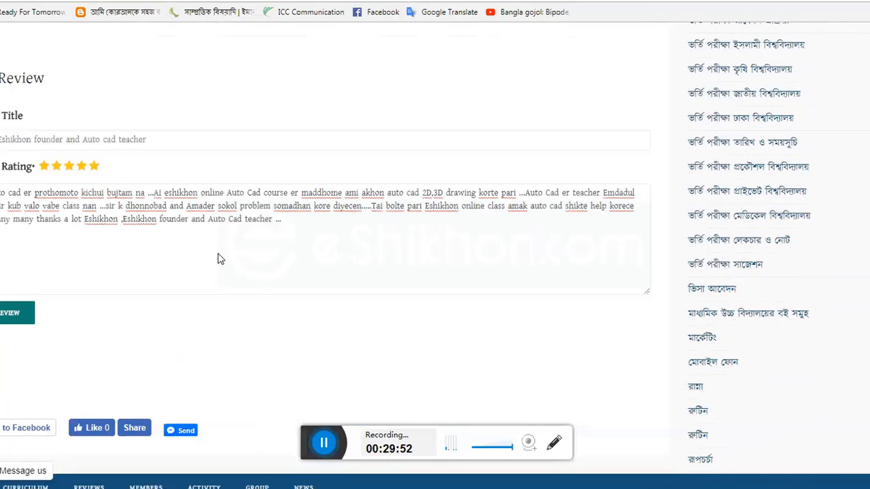
pyautogui.scroll(2, 218, 257)
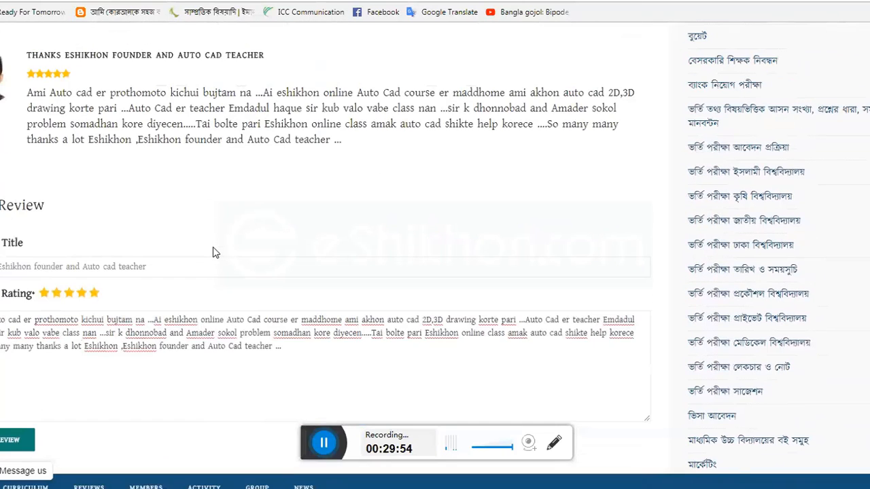
pyautogui.scroll(-2, 212, 251)
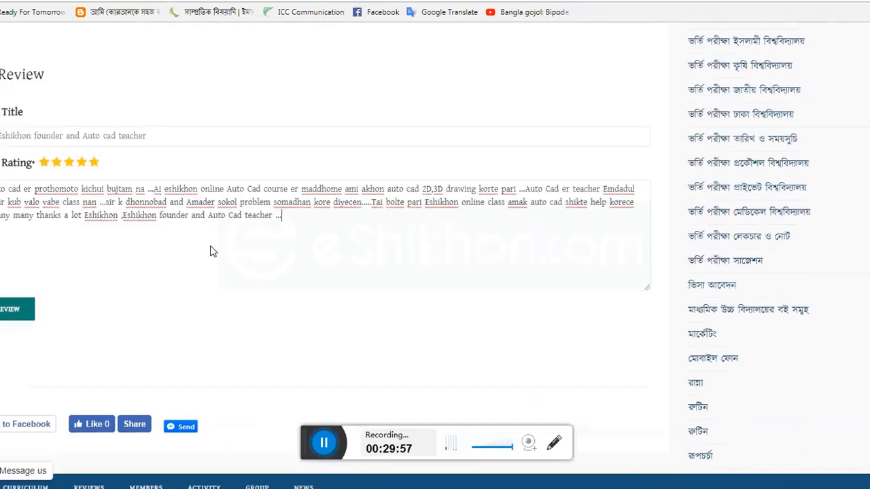
pyautogui.scroll(-1, 213, 252)
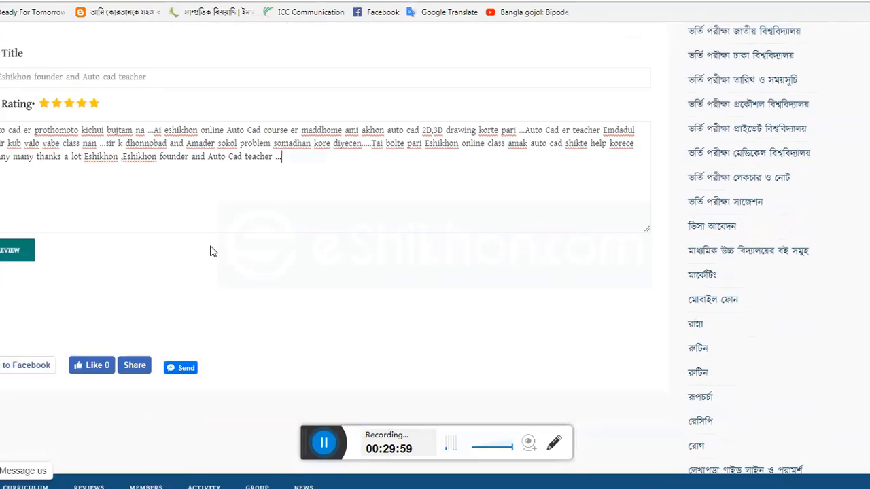
pyautogui.scroll(3, 212, 252)
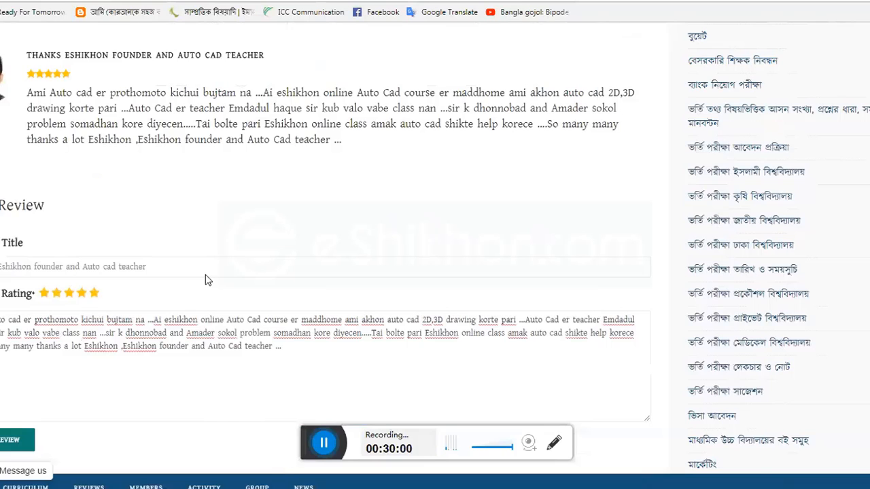
# - Set the review form's rating to five stars
pyautogui.scroll(2, 206, 279)
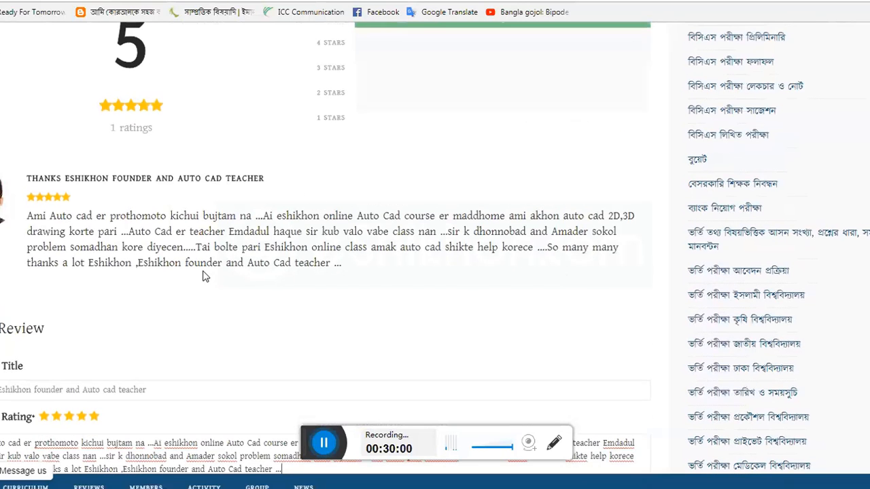
pyautogui.scroll(1, 205, 276)
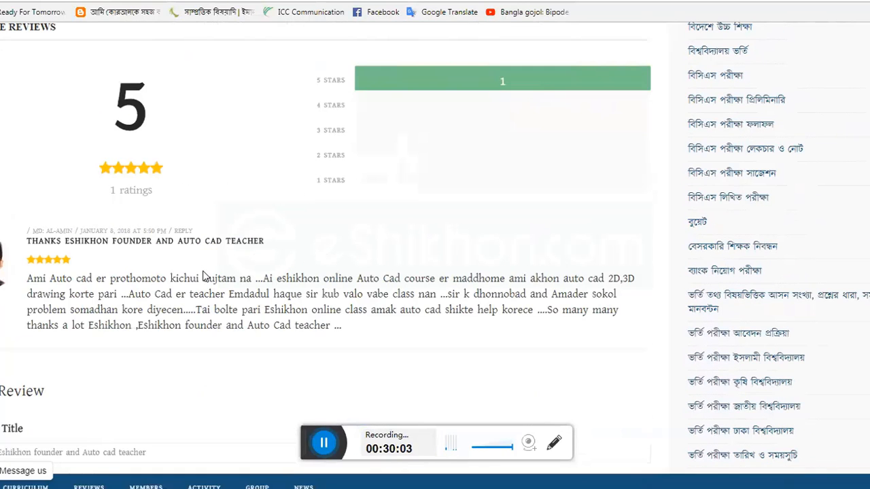
pyautogui.scroll(-3, 203, 275)
pyautogui.scroll(-2, 281, 272)
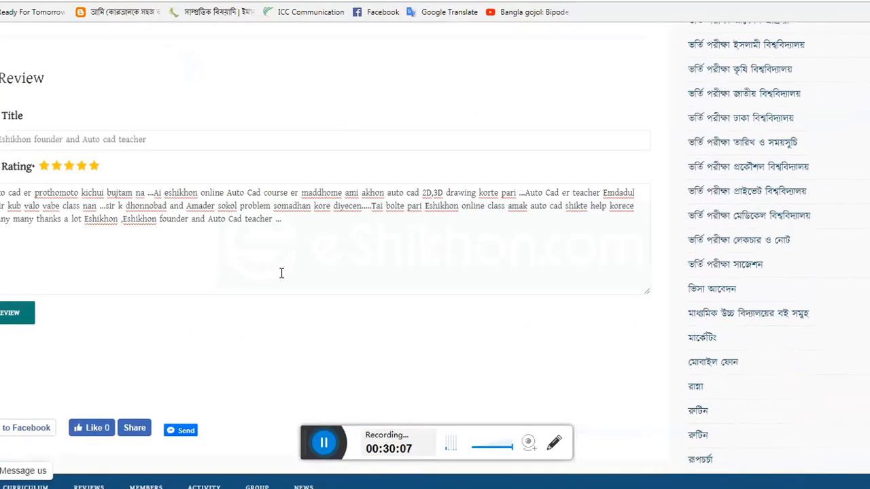
pyautogui.click(286, 267)
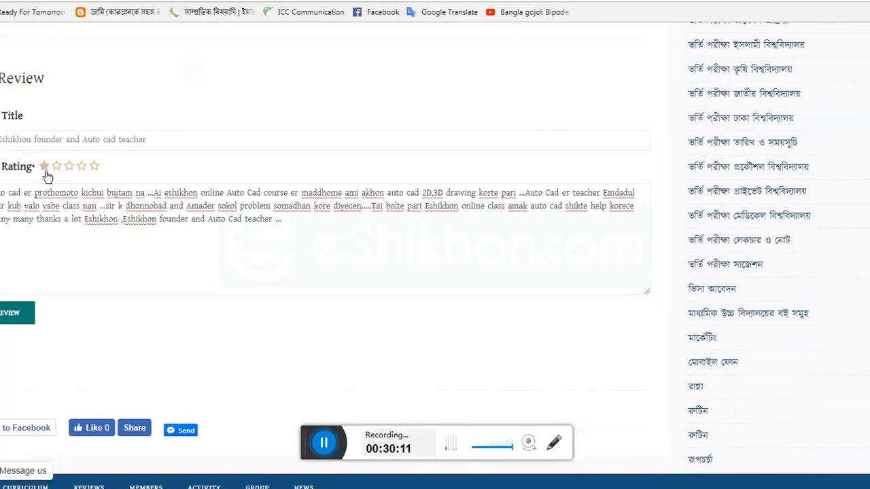
pyautogui.click(93, 170)
# - Look over the posted five-star review and ratings summary above the review form
pyautogui.scroll(1, 42, 310)
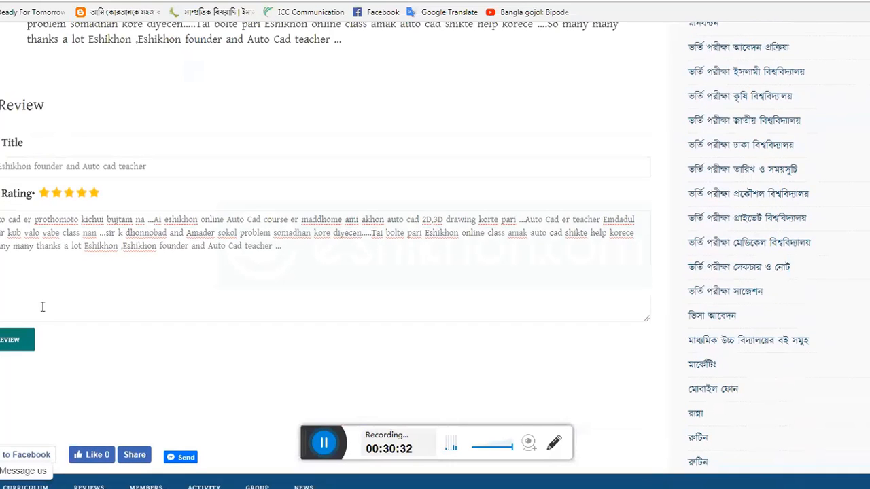
pyautogui.scroll(4, 42, 307)
pyautogui.scroll(-1, 145, 224)
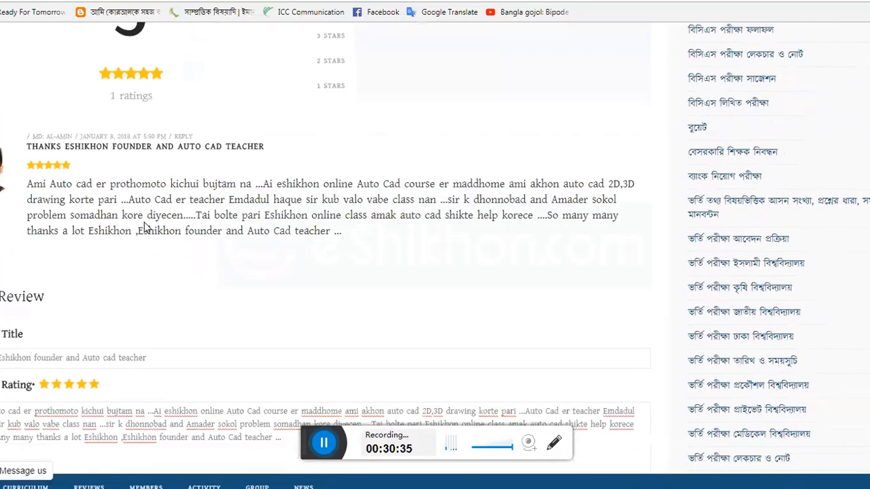
pyautogui.scroll(-1, 145, 226)
pyautogui.scroll(2, 146, 231)
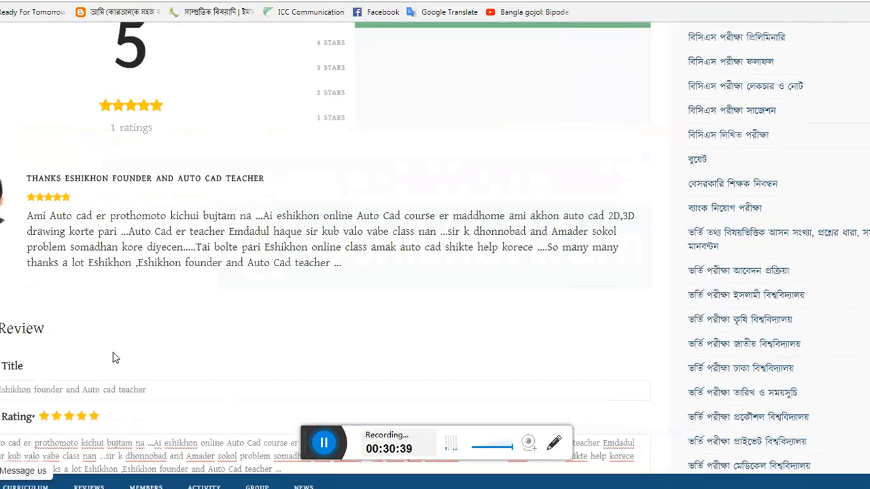
pyautogui.scroll(-1, 243, 266)
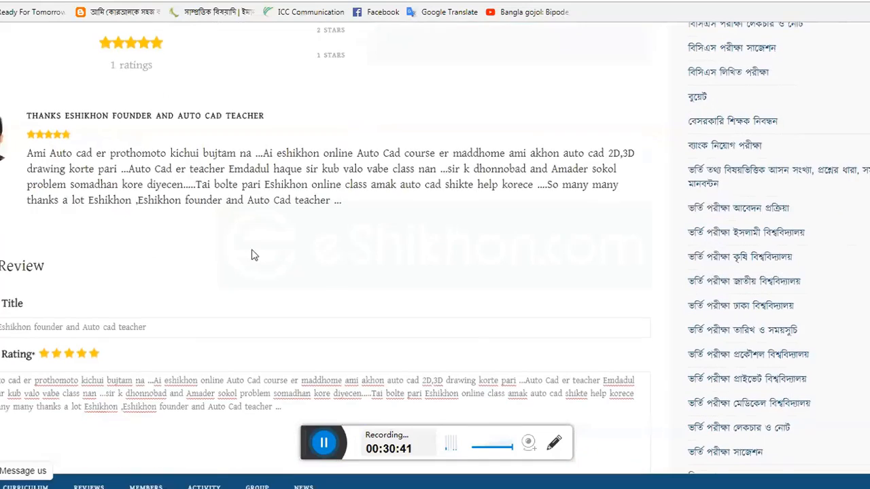
pyautogui.scroll(2, 252, 251)
pyautogui.scroll(1, 251, 252)
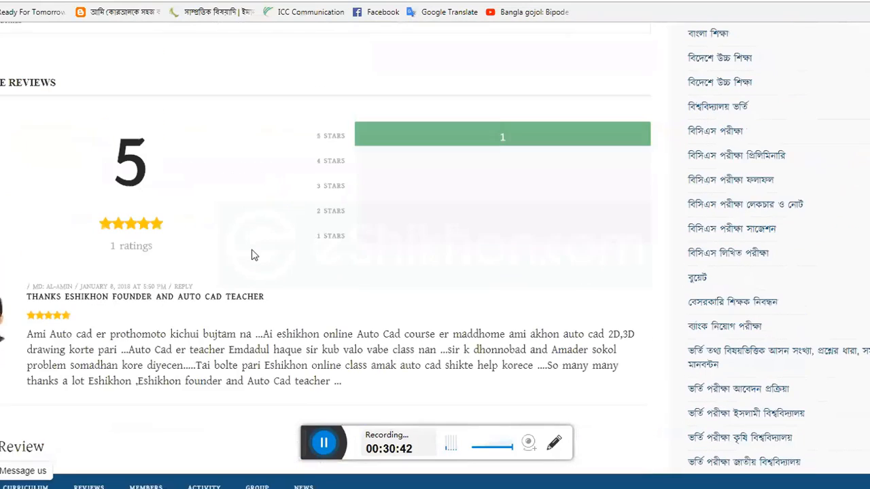
pyautogui.scroll(-2, 293, 275)
pyautogui.scroll(2, 292, 274)
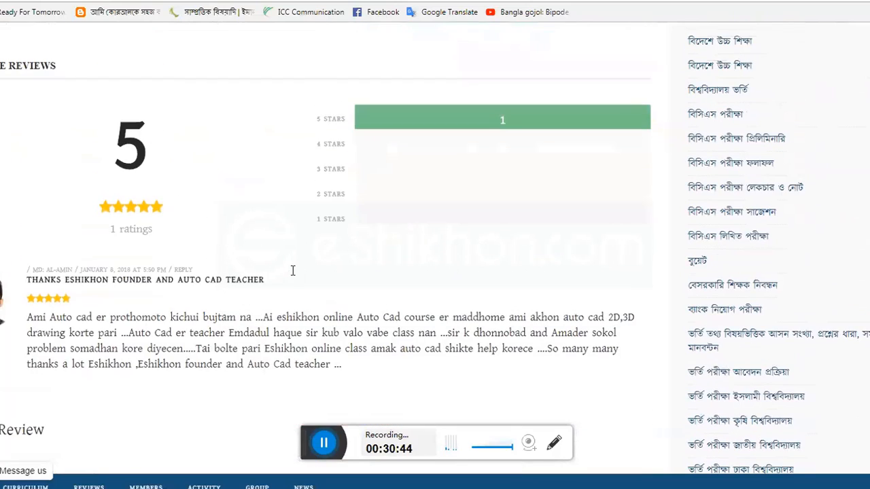
pyautogui.scroll(1, 294, 279)
pyautogui.scroll(-3, 292, 278)
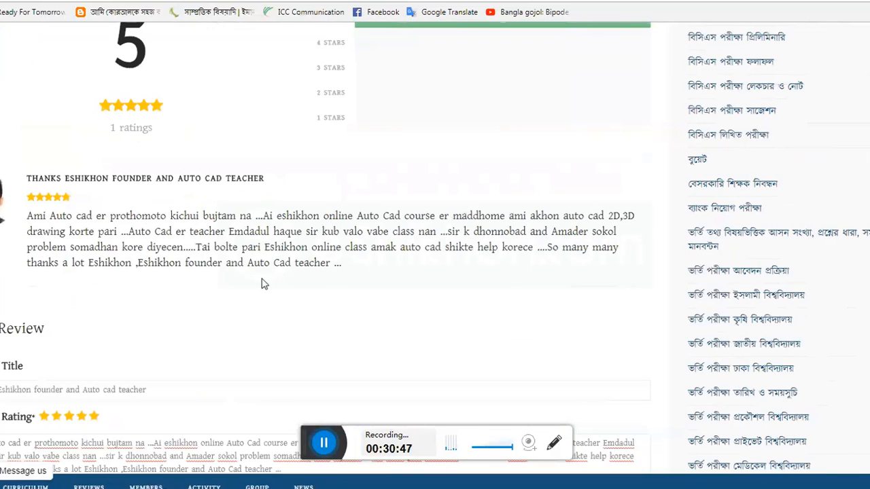
pyautogui.scroll(-1, 248, 284)
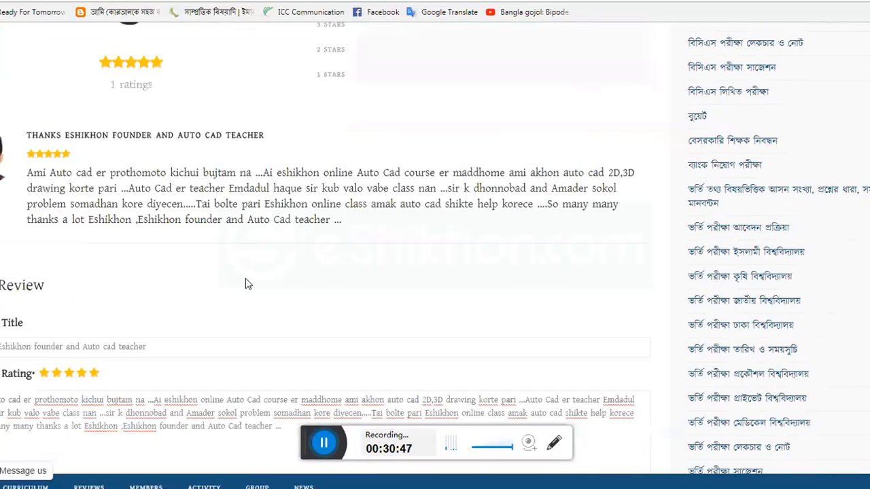
pyautogui.scroll(-2, 247, 284)
pyautogui.scroll(1, 171, 272)
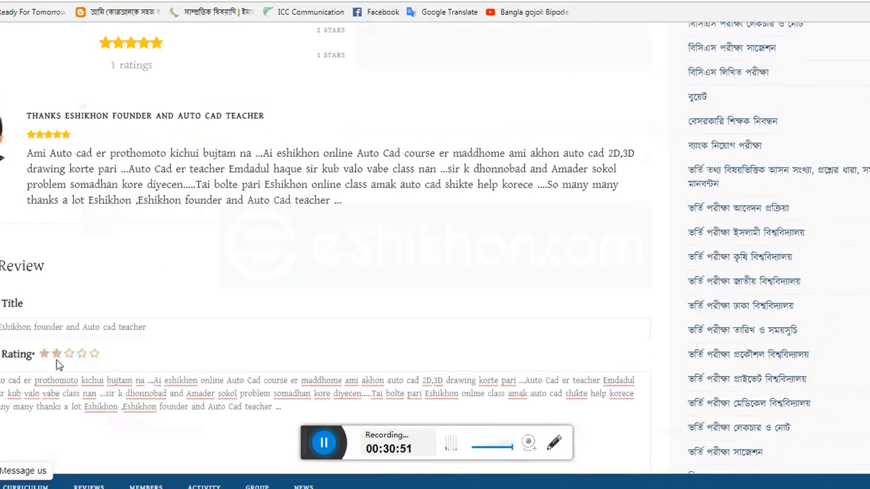
pyautogui.scroll(-1, 113, 310)
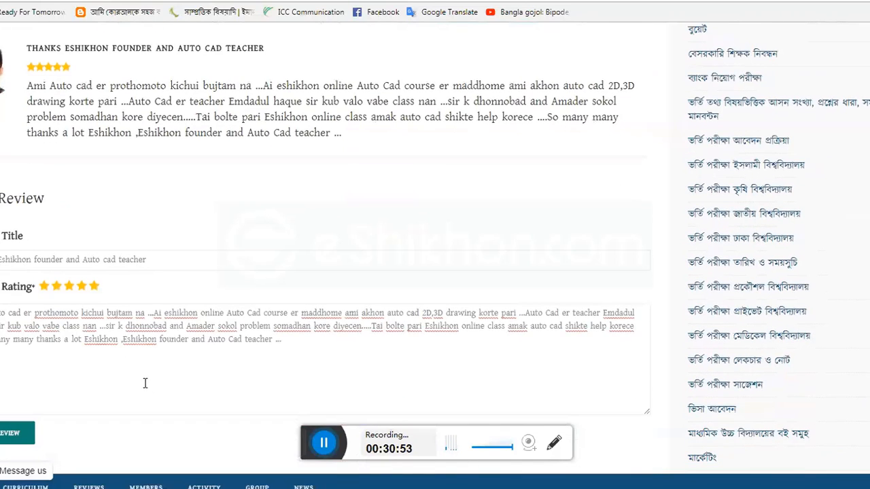
pyautogui.scroll(-3, 145, 385)
pyautogui.scroll(5, 146, 383)
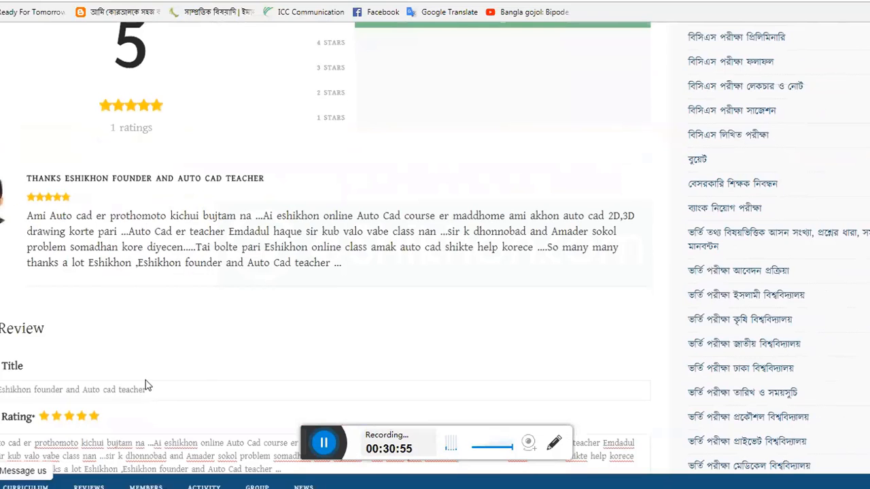
pyautogui.scroll(-1, 200, 360)
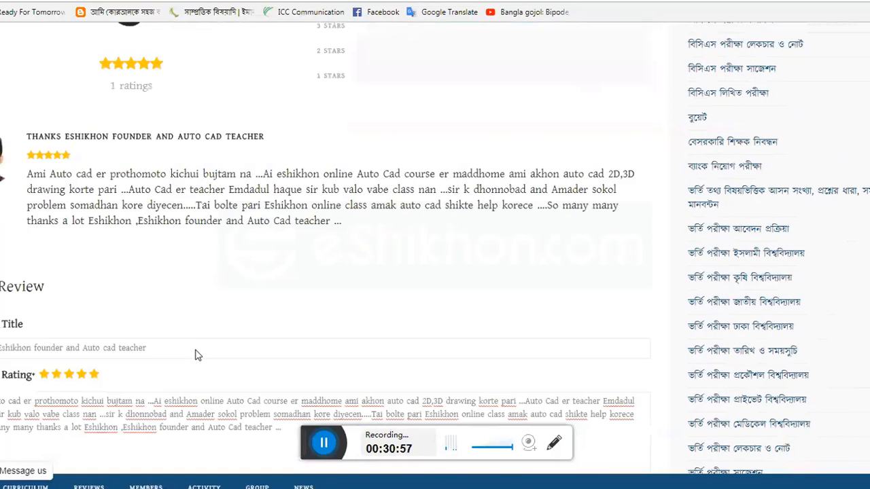
pyautogui.scroll(-1, 195, 350)
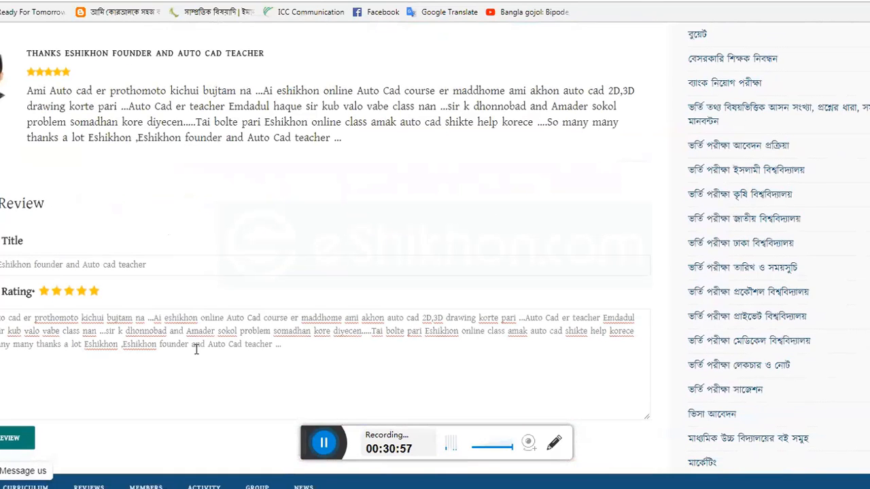
pyautogui.scroll(-2, 261, 299)
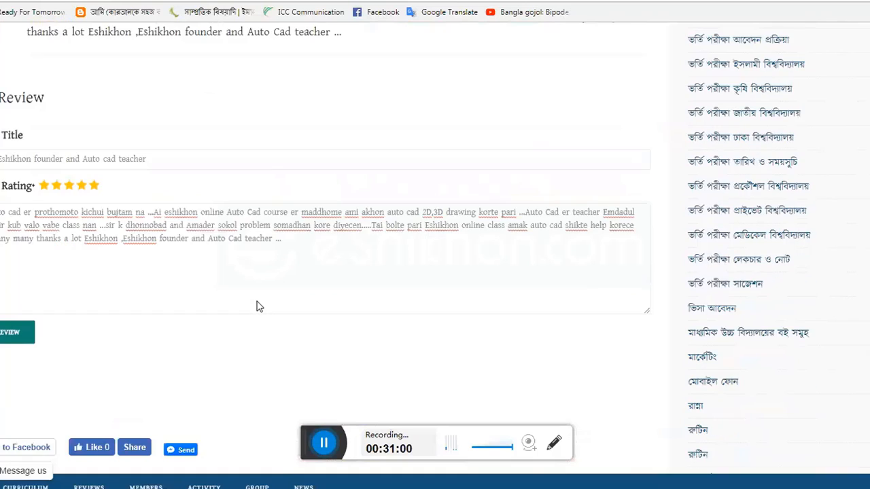
pyautogui.scroll(-2, 255, 307)
pyautogui.scroll(4, 203, 302)
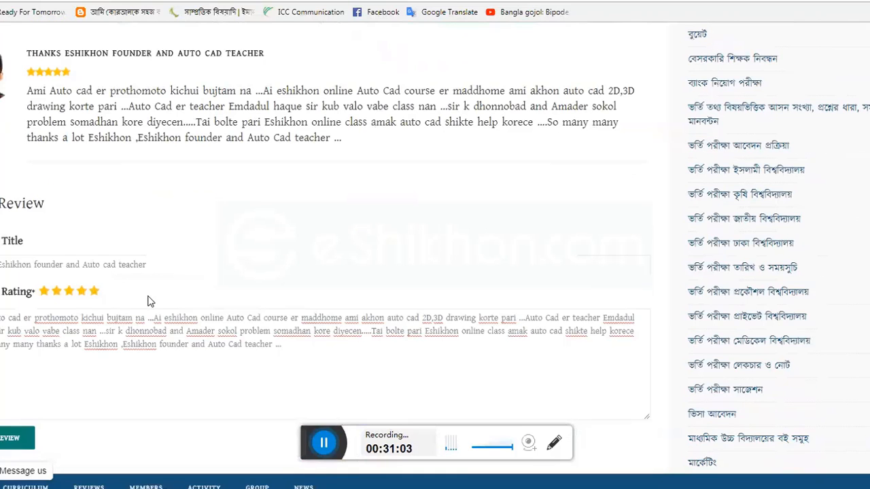
pyautogui.scroll(1, 150, 301)
pyautogui.scroll(1, 134, 297)
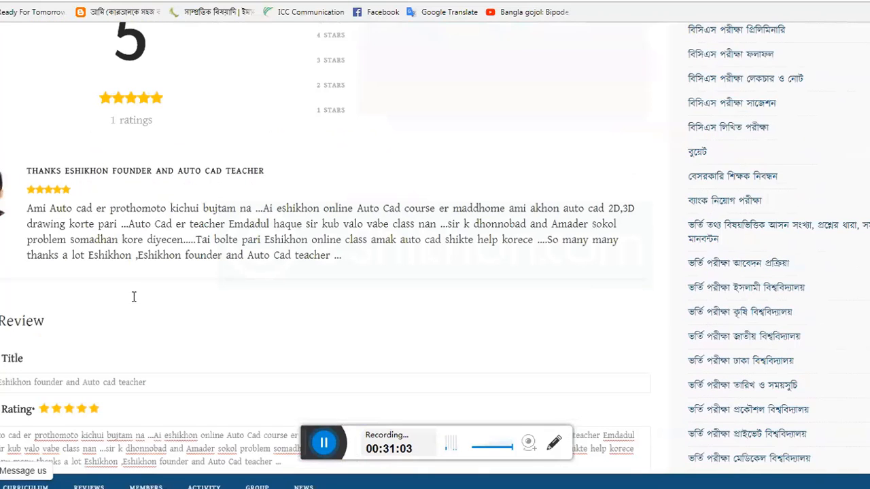
pyautogui.scroll(2, 134, 297)
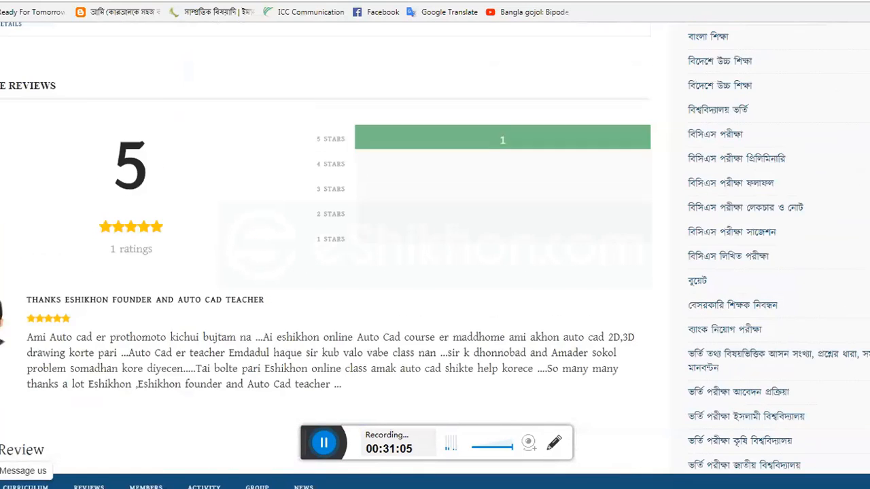
pyautogui.scroll(-1, 427, 88)
pyautogui.scroll(-2, 427, 88)
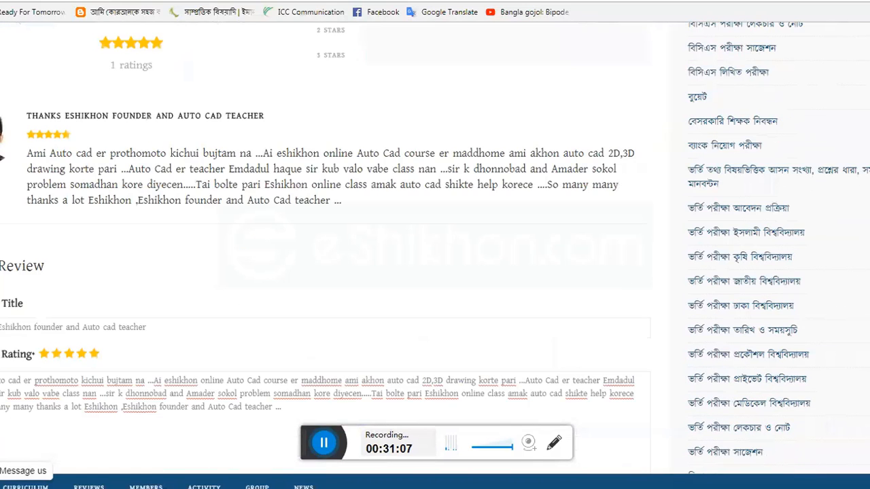
pyautogui.scroll(10, 428, 89)
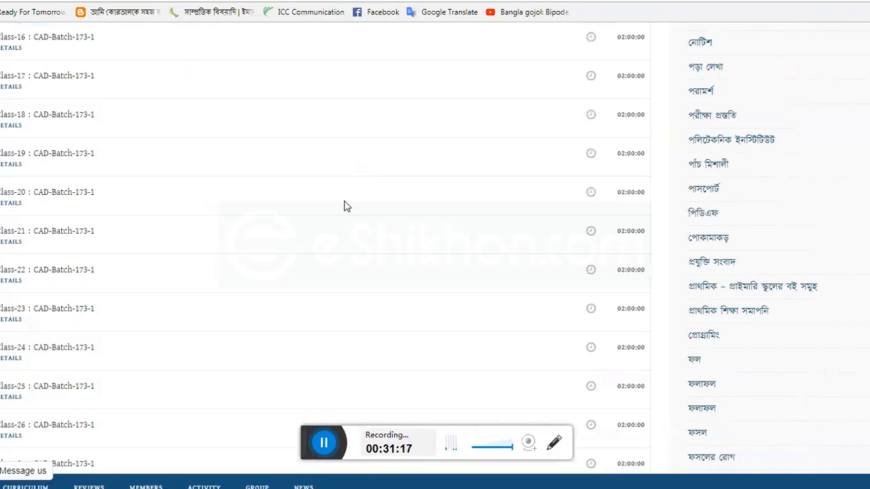
pyautogui.scroll(-7, 378, 285)
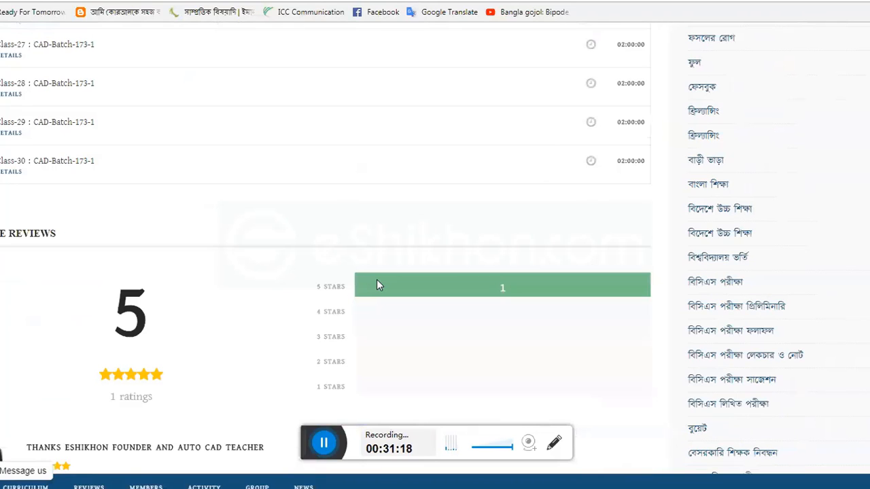
pyautogui.scroll(-4, 378, 285)
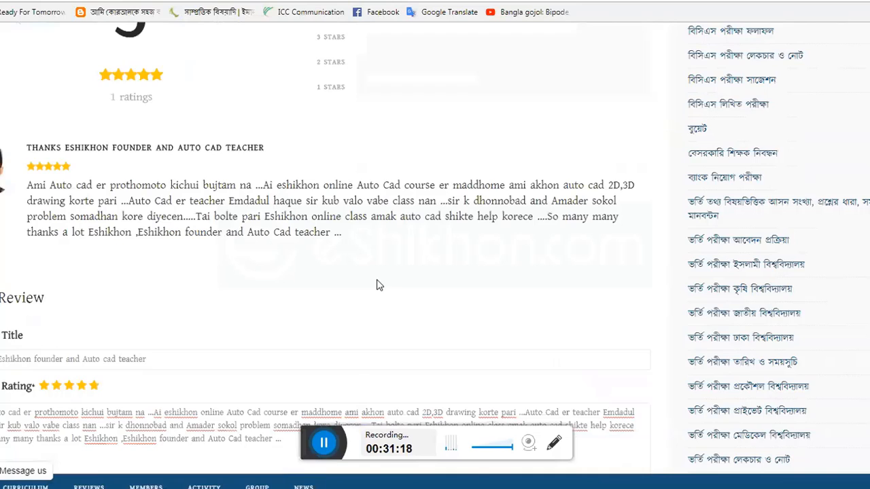
pyautogui.scroll(-1, 379, 285)
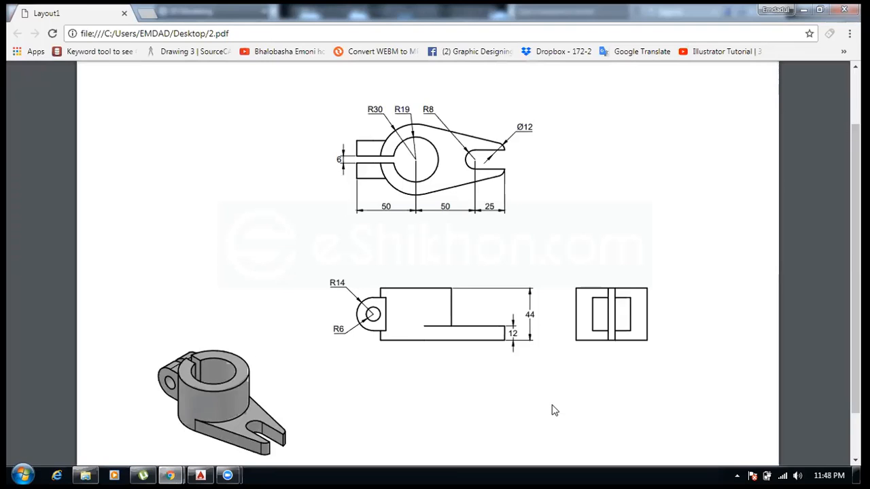
# - Switch to the 2.pdf bracket drawing and study its views and dimensions
pyautogui.moveTo(833, 409)
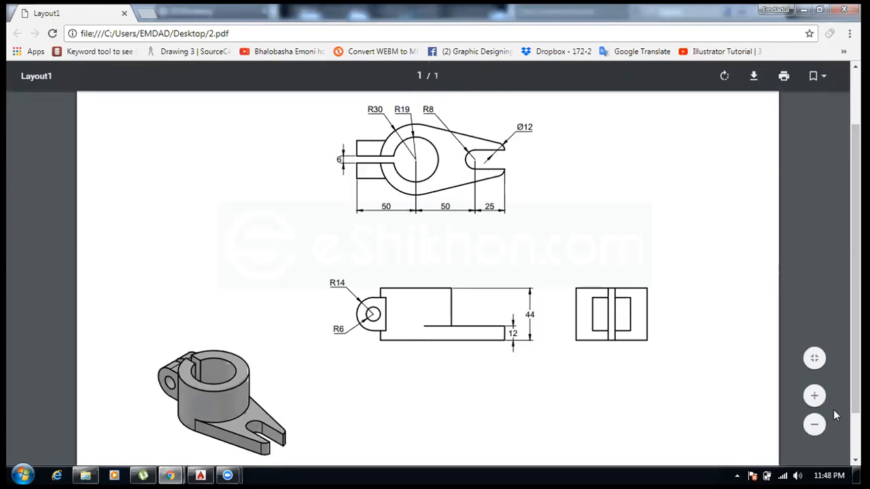